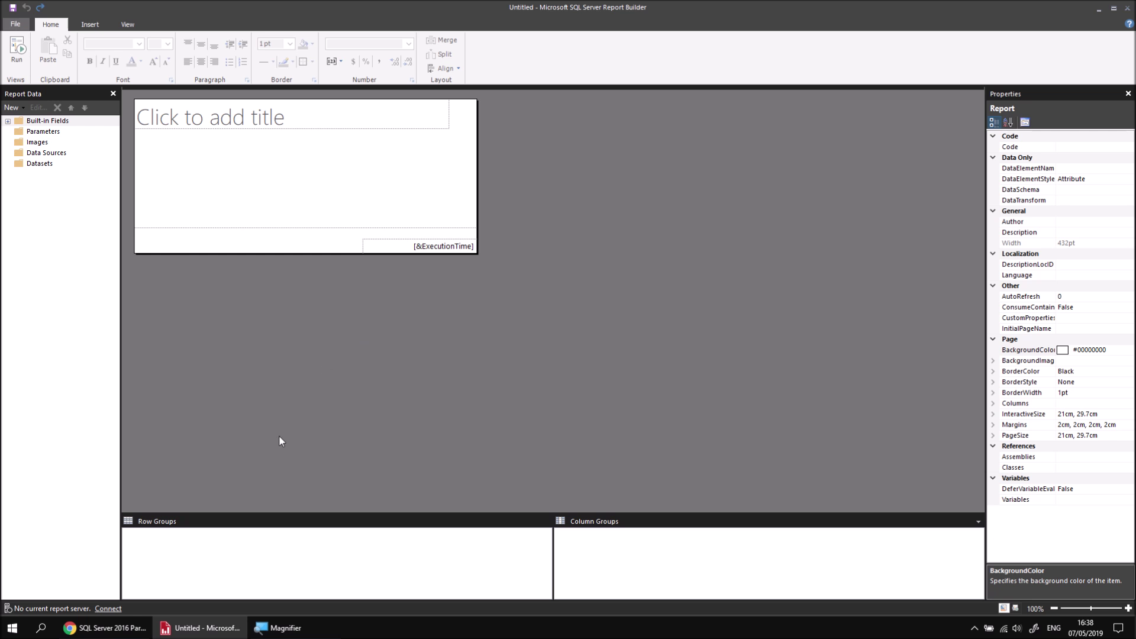
- Look at the YouTube page for the SQL Server 2016 Part 8 Wise Owl Movies Database video, and return to Report Builder
click(105, 635)
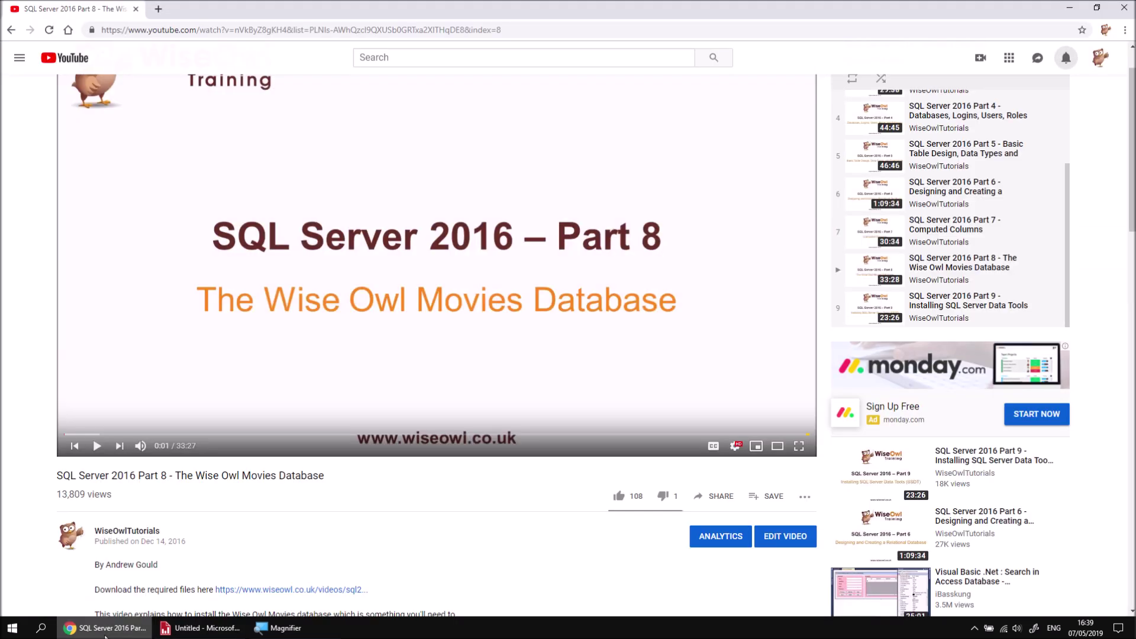
scroll(197, 329, up, 1)
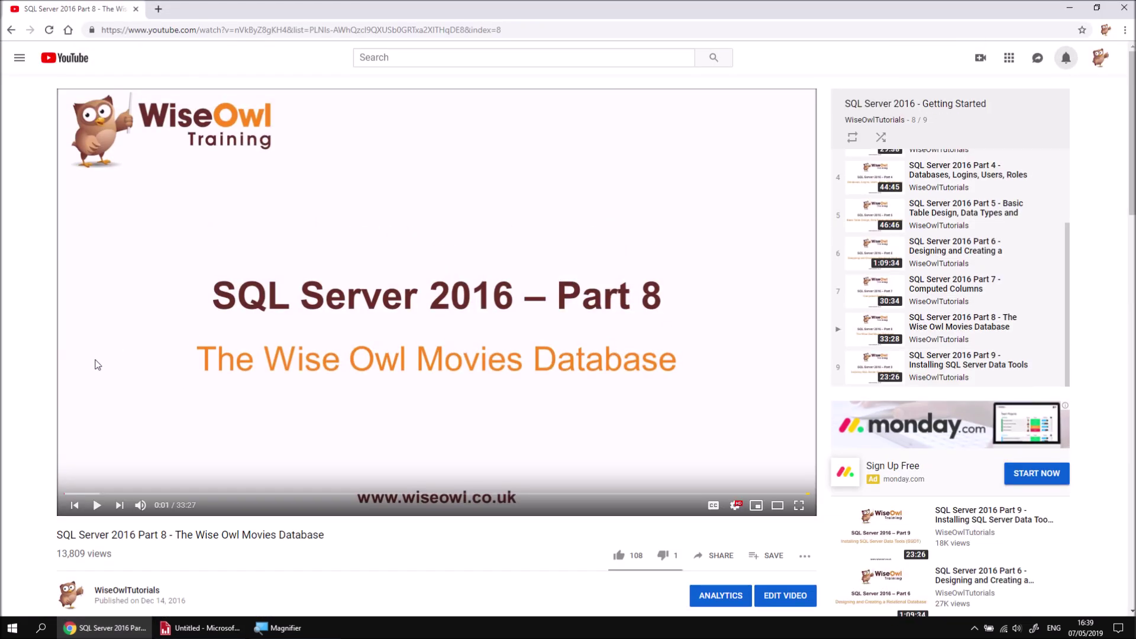
scroll(44, 409, down, 1)
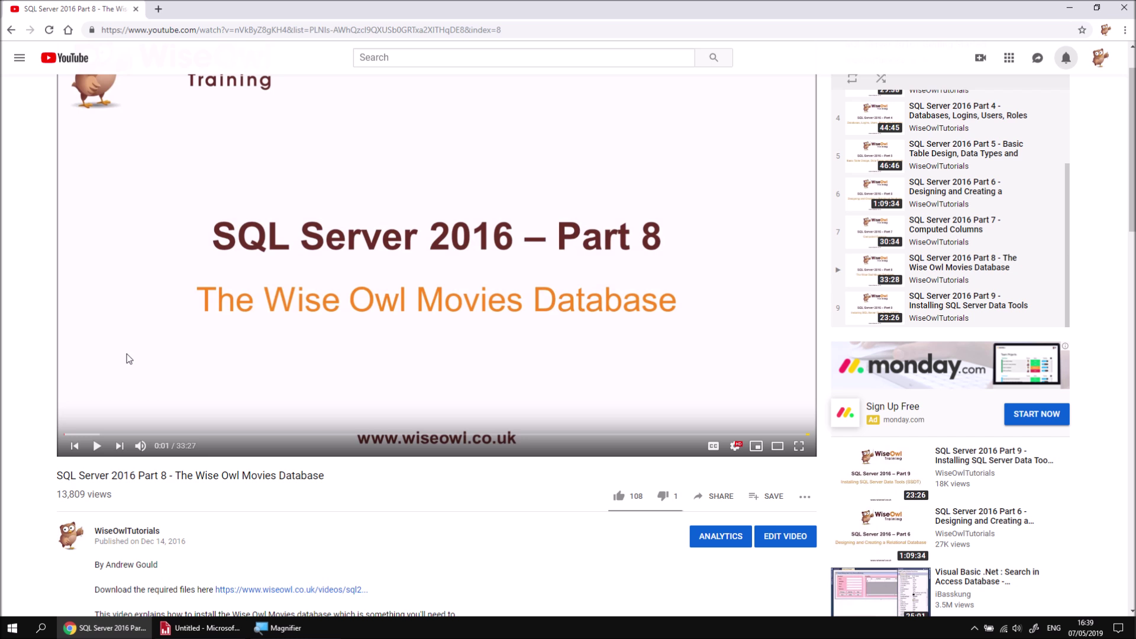
click(204, 628)
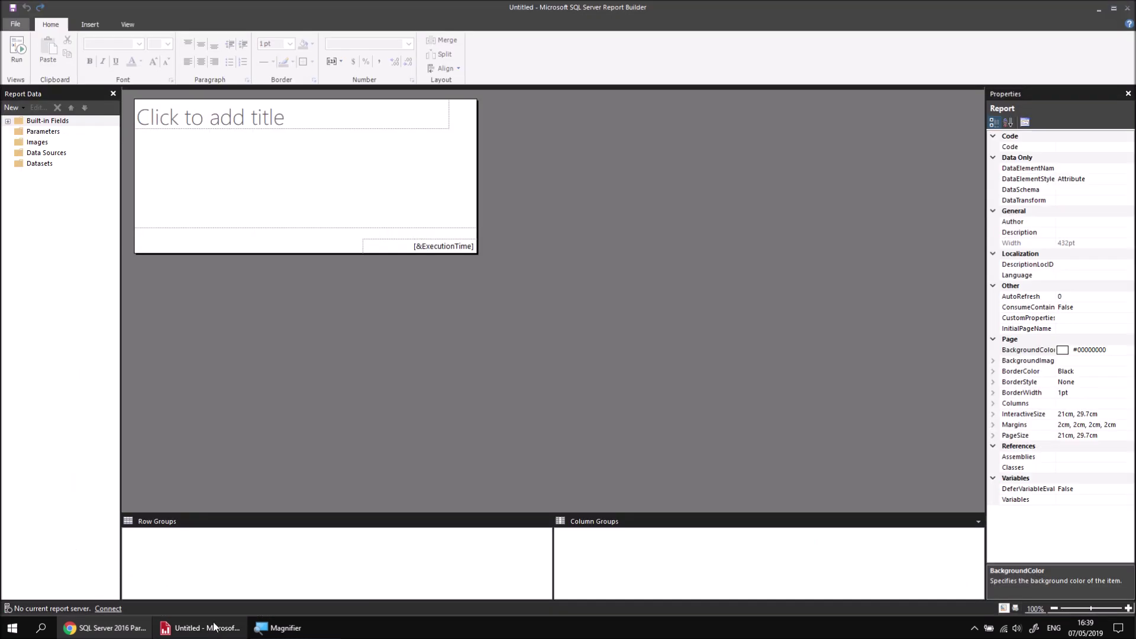
- Add a data source named Movies that uses a connection embedded in the report
right_click(64, 156)
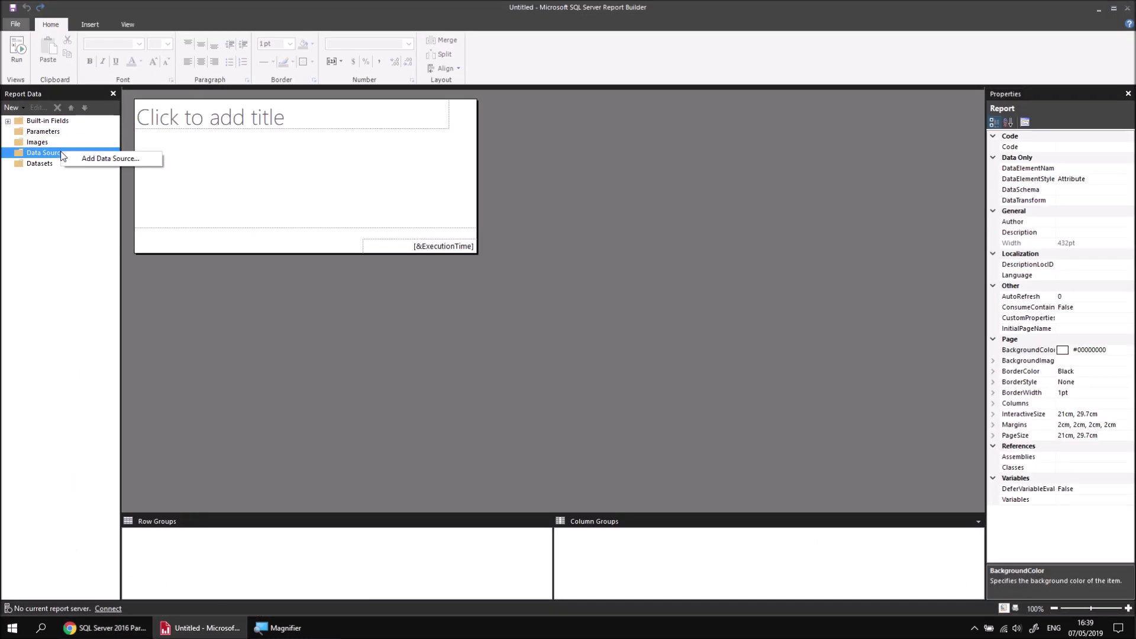
click(92, 161)
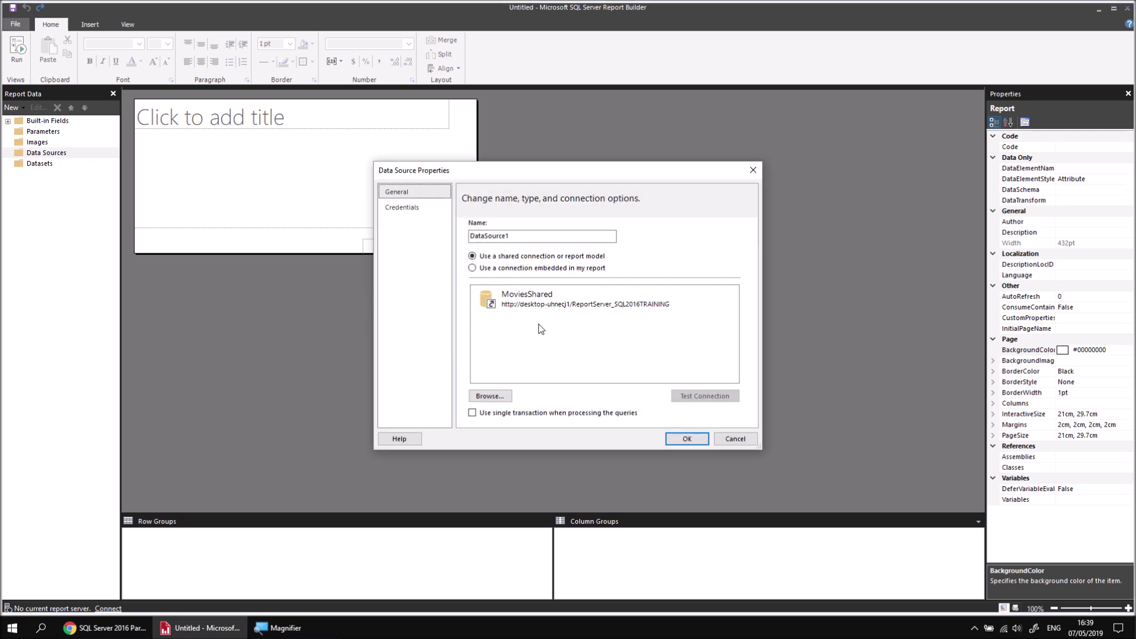
double_click(490, 236)
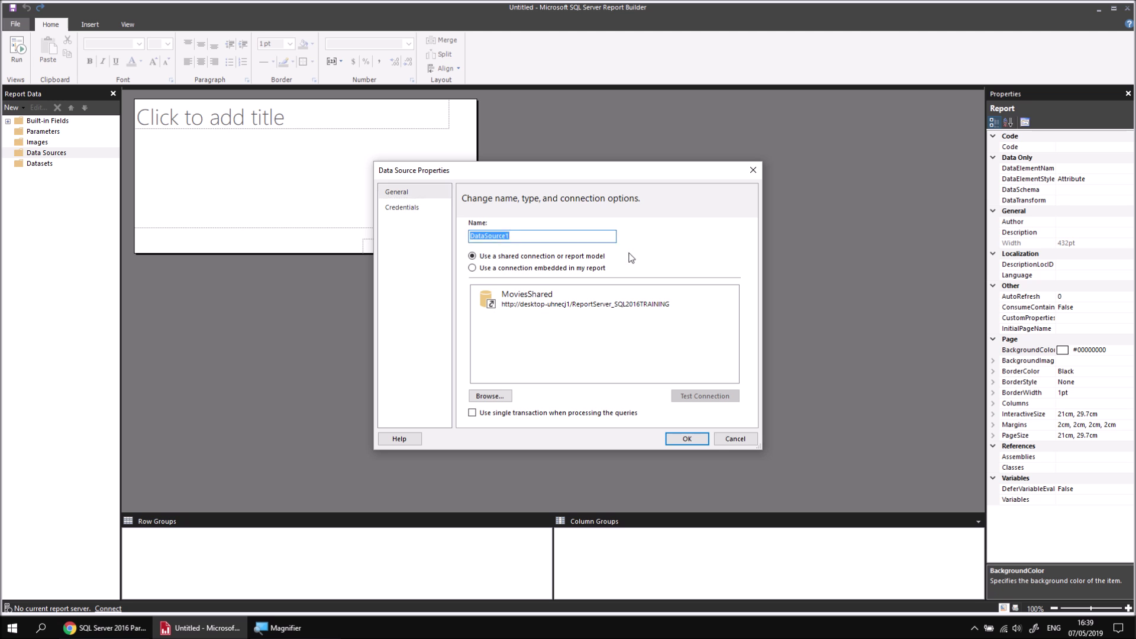
text(Movies)
click(543, 267)
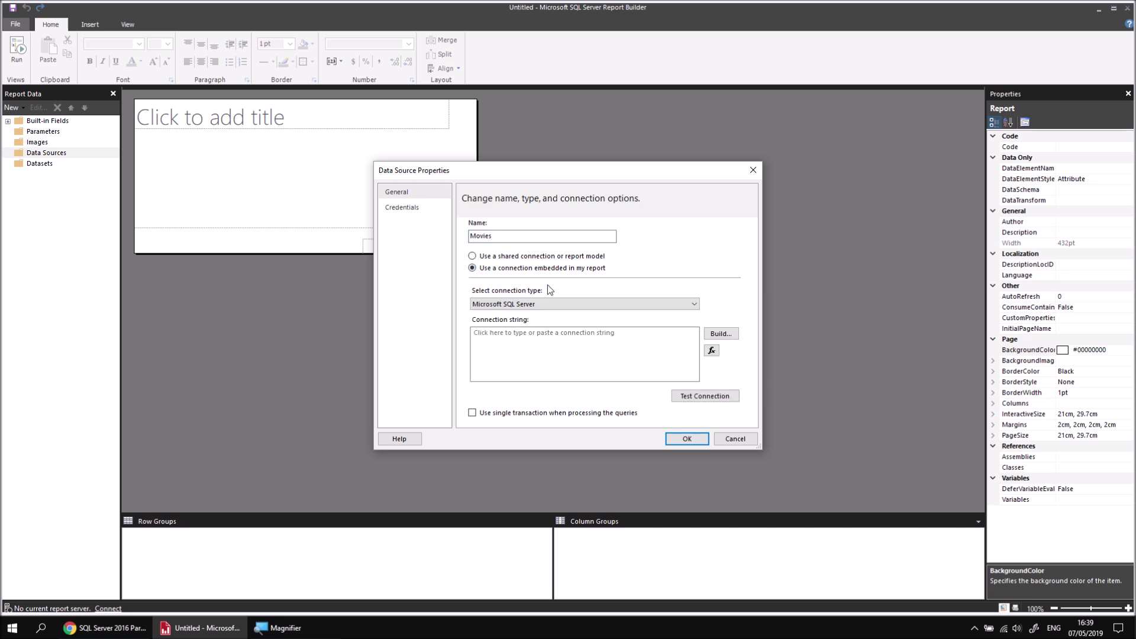
- Build the data source's connection to the Movies database on server .\sql2016training and save the data source
click(727, 336)
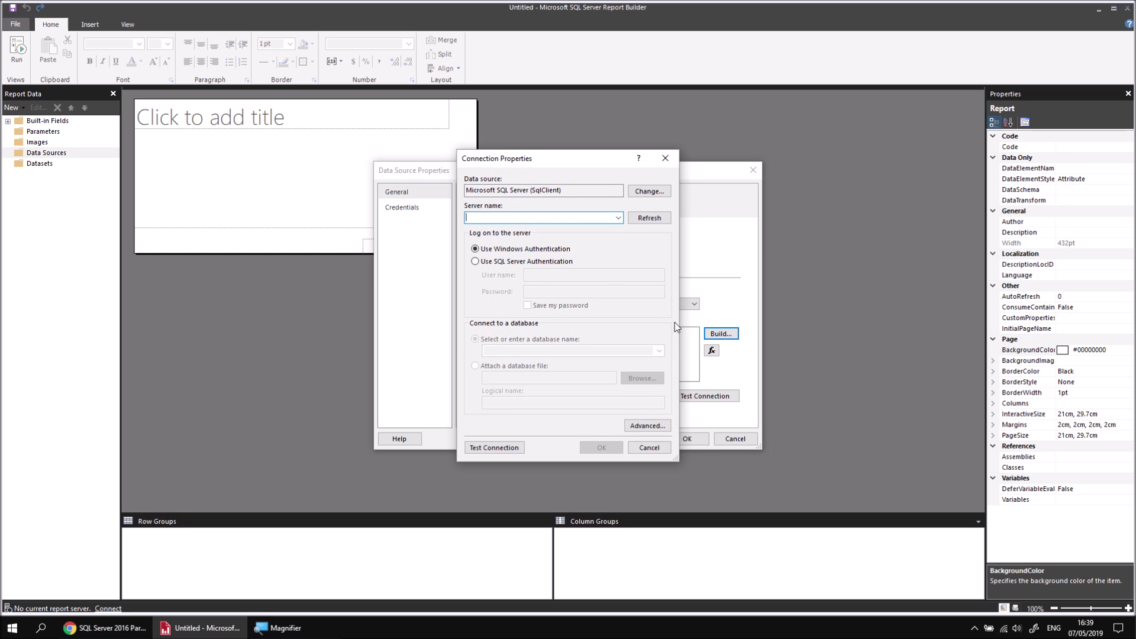
text(.\sql)
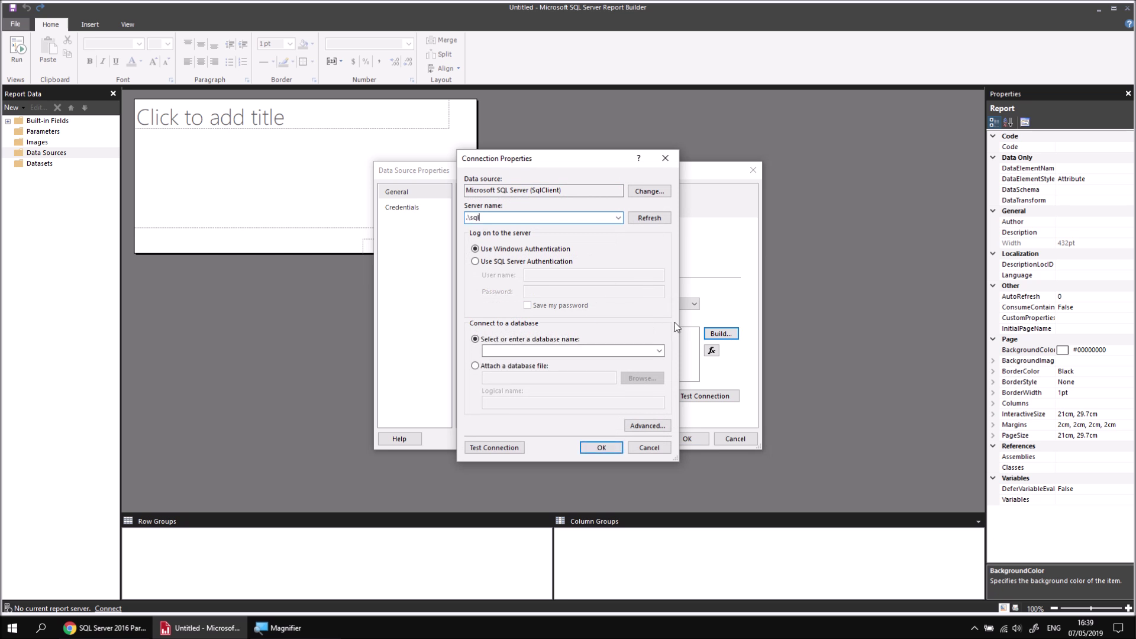
text(2016training)
click(659, 351)
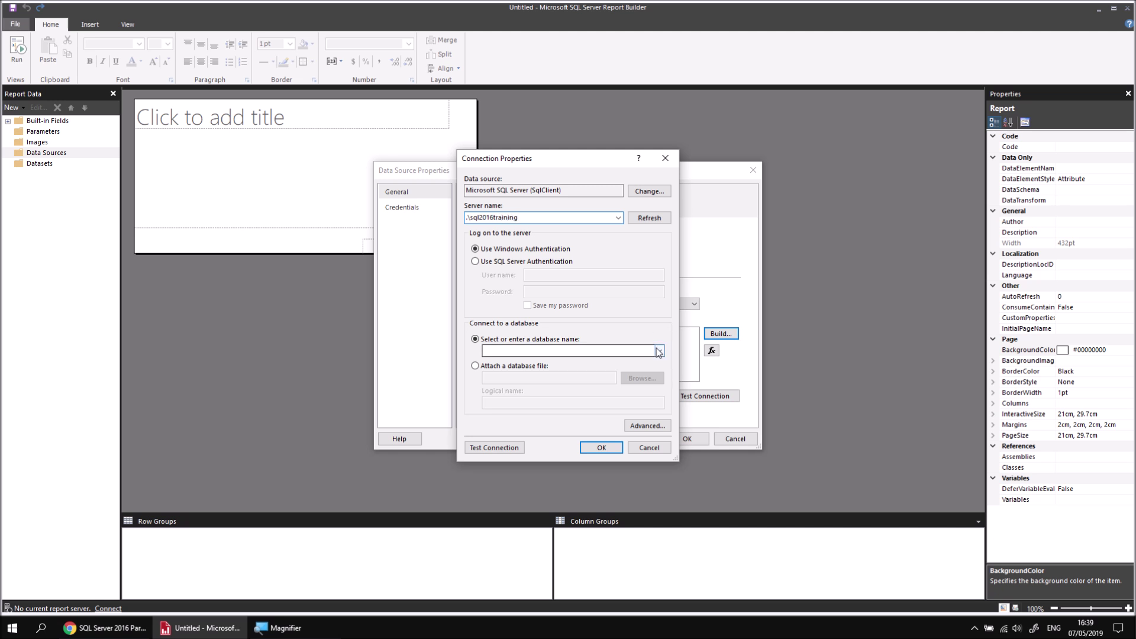
click(506, 385)
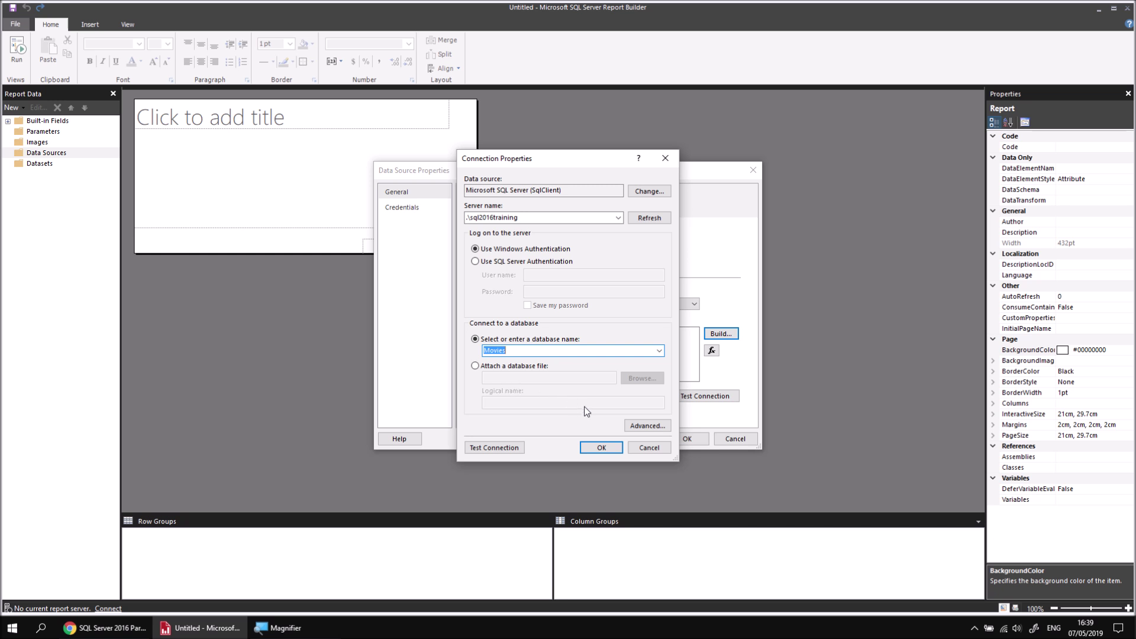
click(599, 449)
click(687, 438)
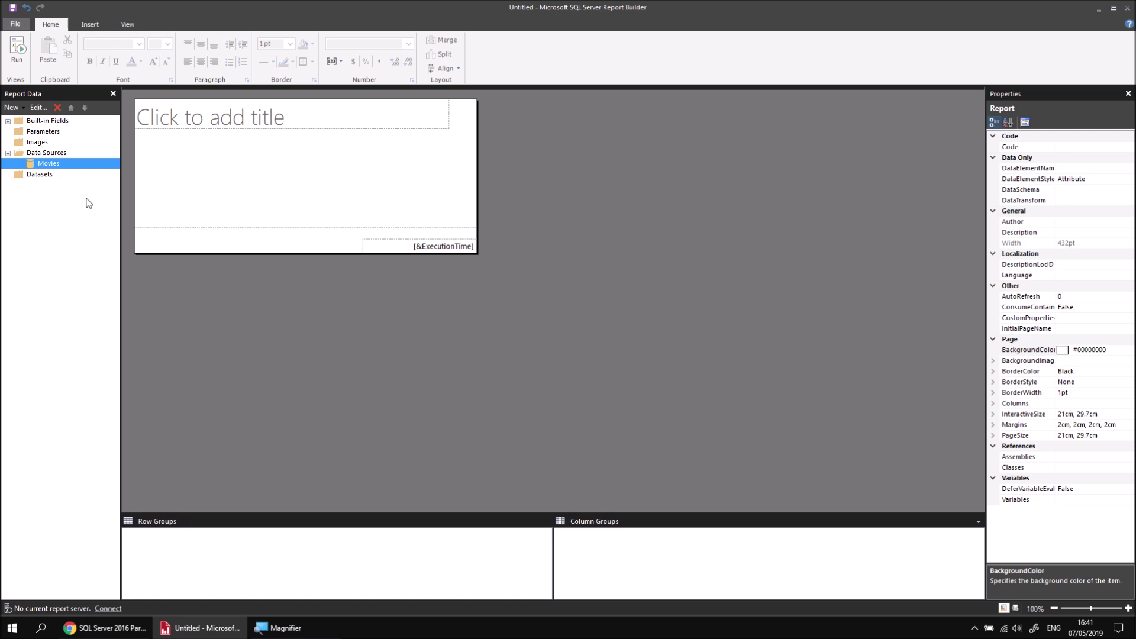
- Add an embedded dataset named Films based on the Movies data source
right_click(62, 165)
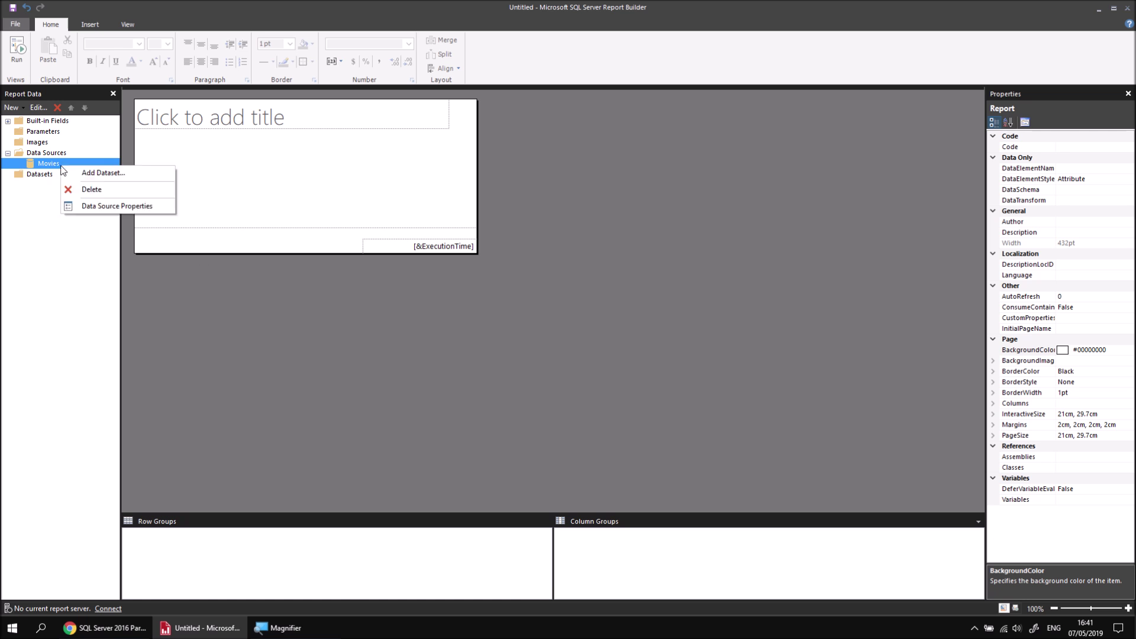
click(125, 174)
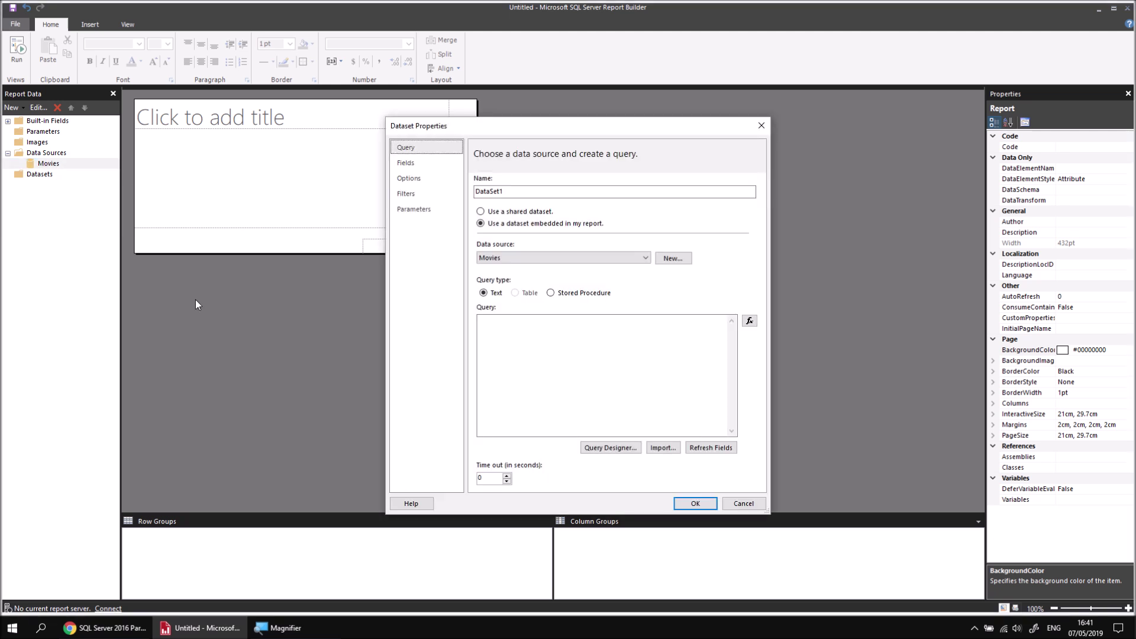
double_click(491, 192)
text(Films)
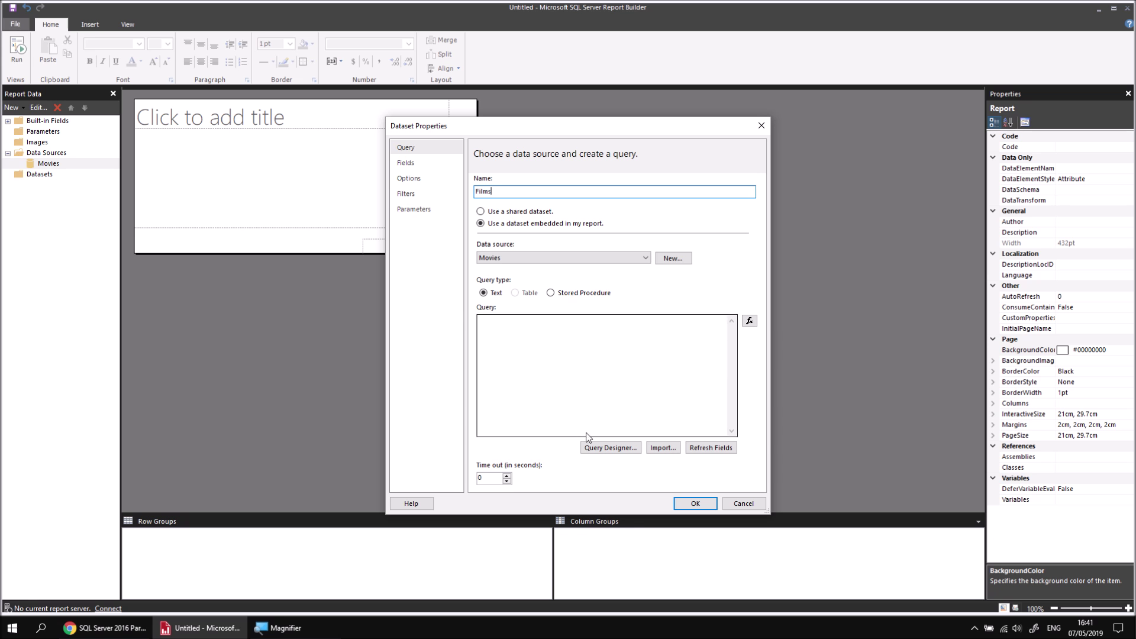
- Design the dataset query with Genre from the Genre table and FilmID, RunTimeMinutes and OscarWins from the Film table, and save the dataset
click(603, 451)
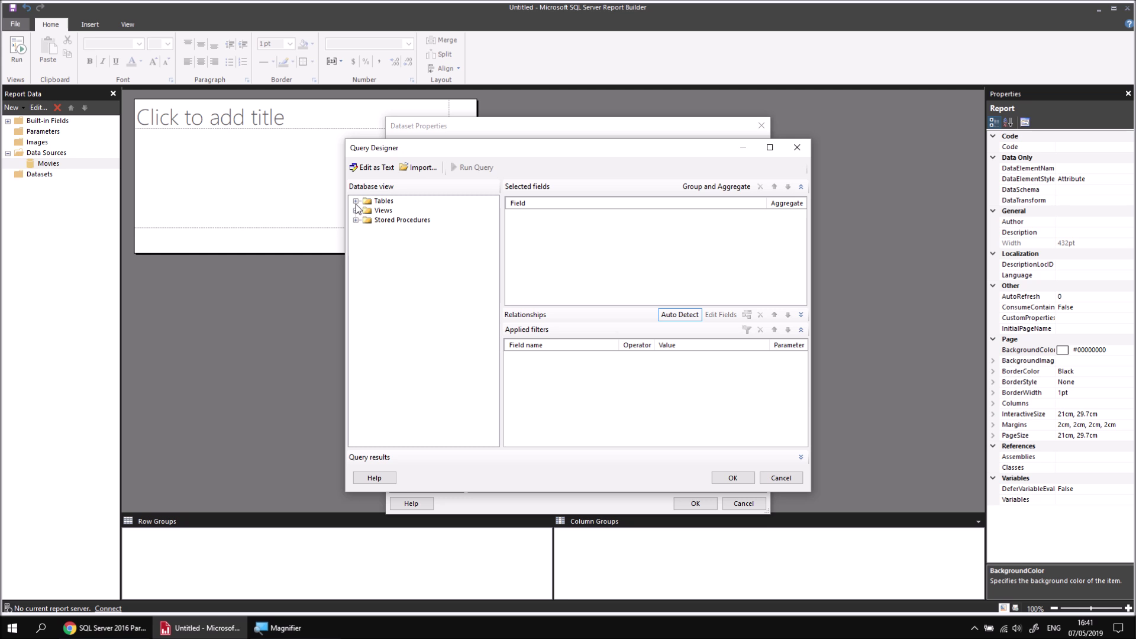
click(355, 201)
click(367, 258)
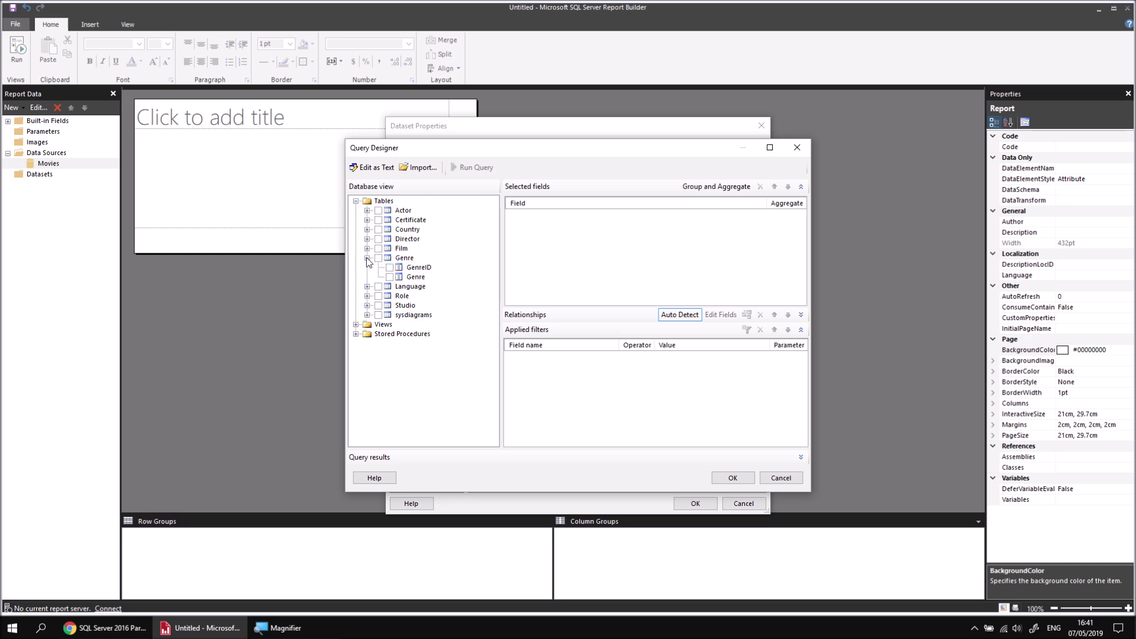
click(390, 277)
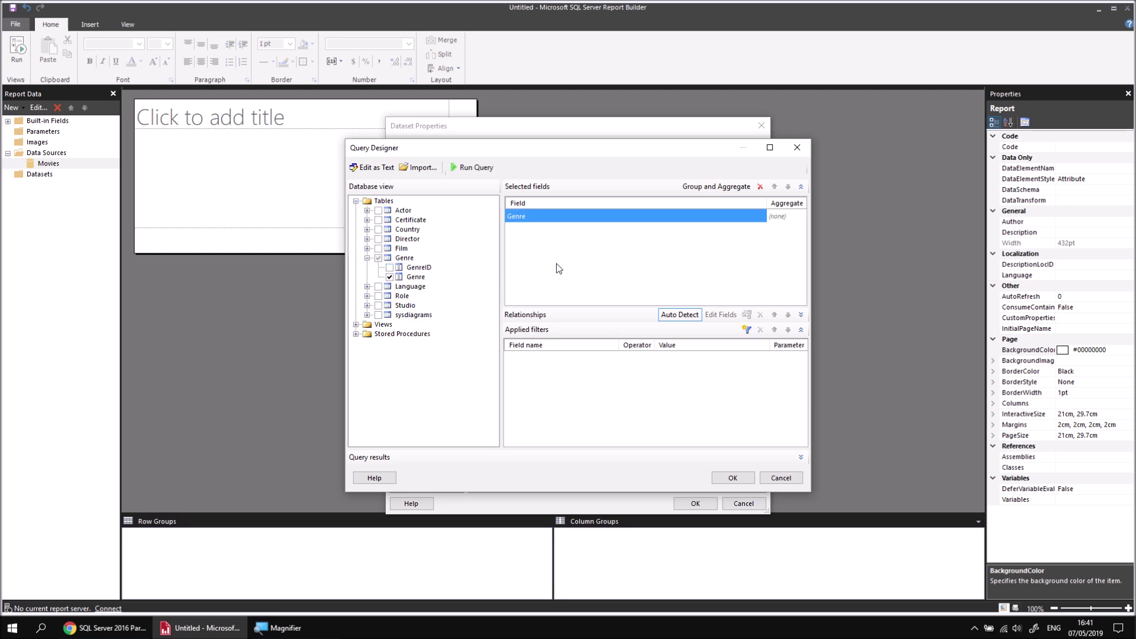
click(367, 249)
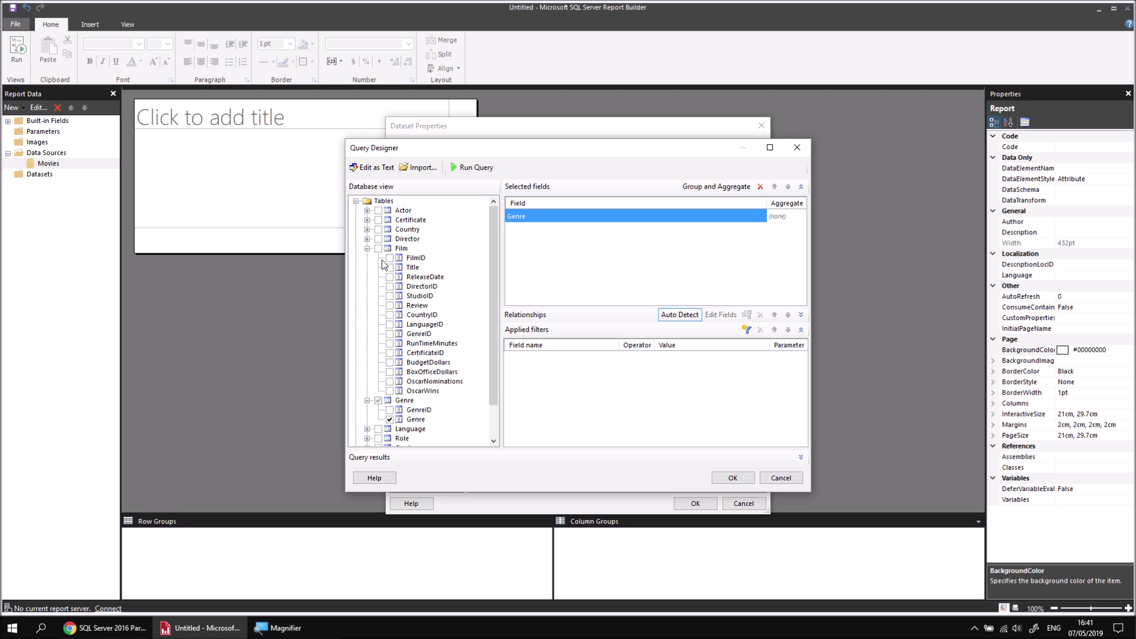
click(390, 258)
click(390, 344)
click(390, 391)
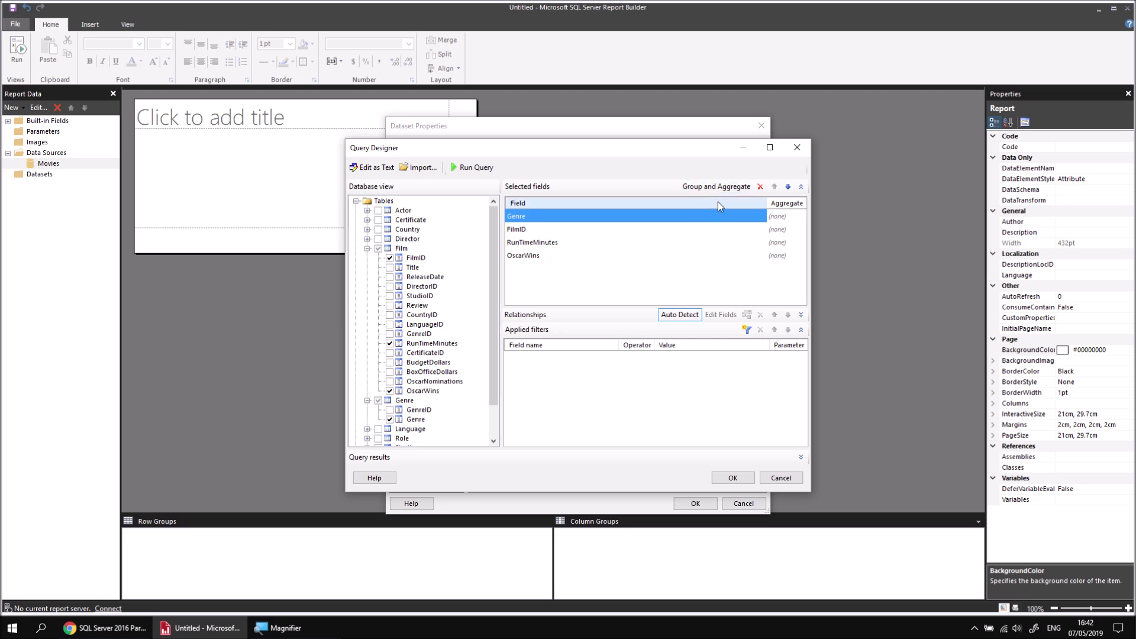
click(733, 478)
click(696, 504)
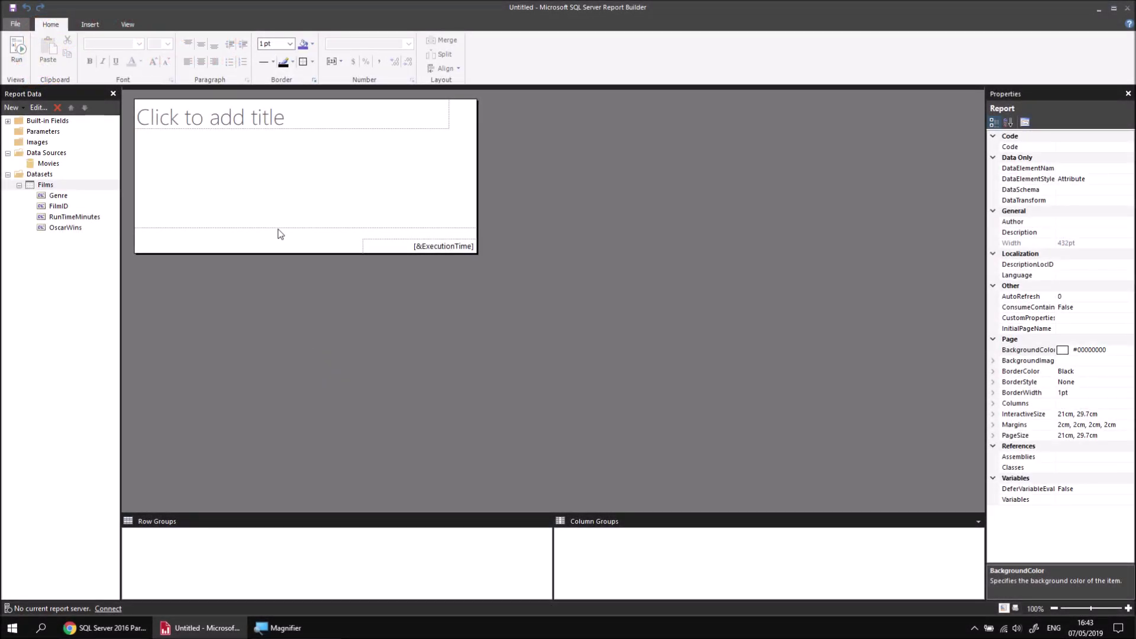
- Delete the report title and insert a table in the top-left corner of the report body
right_click(335, 119)
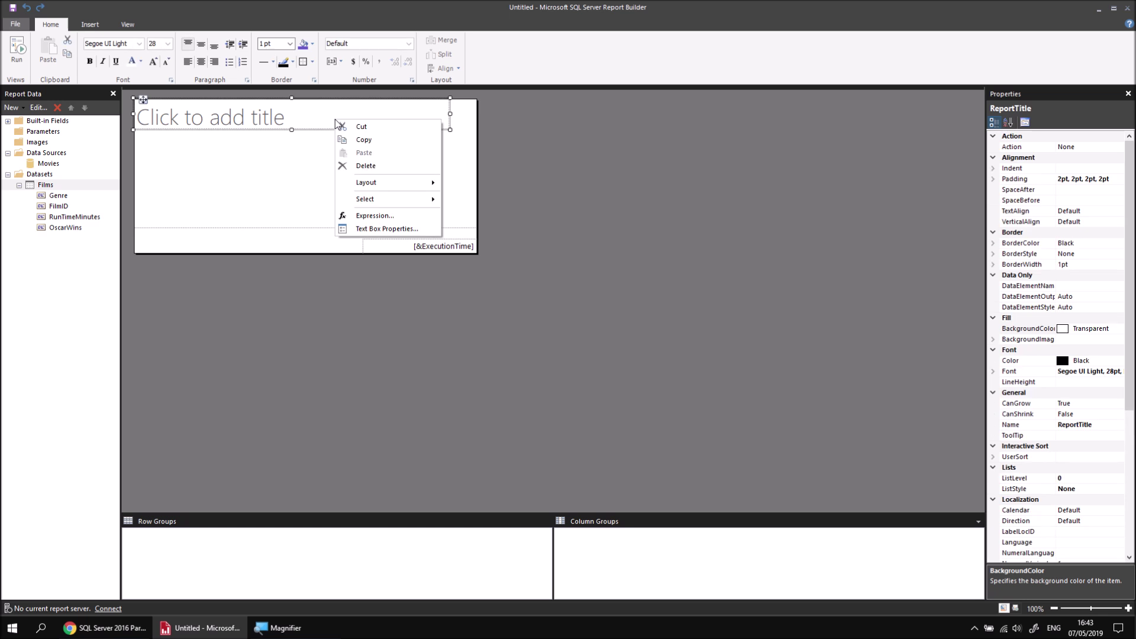
click(366, 166)
right_click(147, 109)
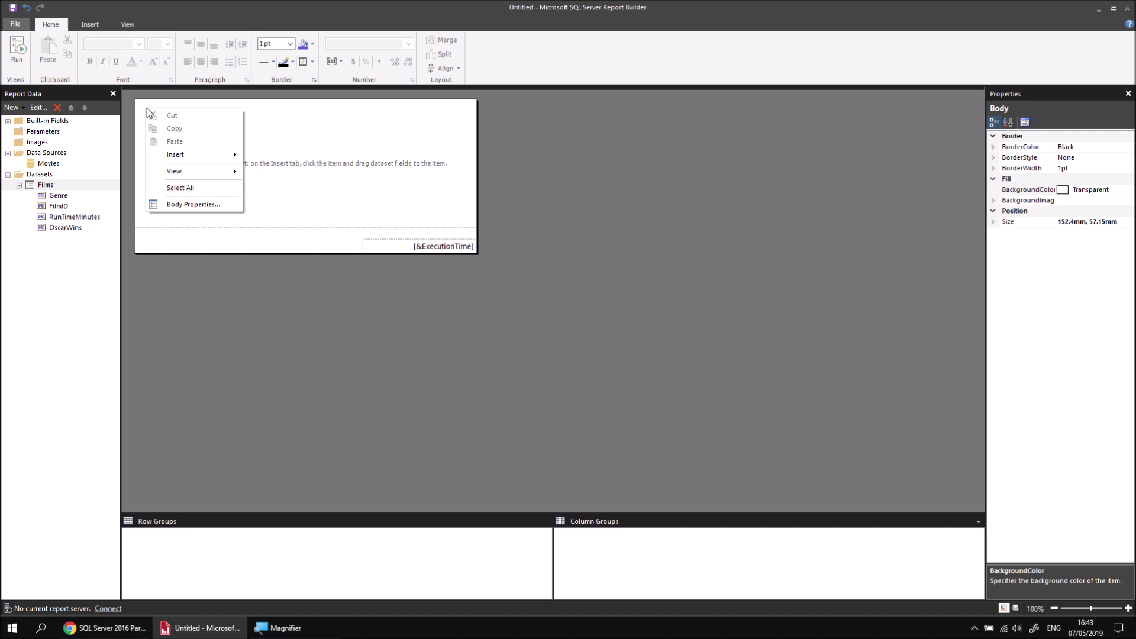
mouse_move(221, 153)
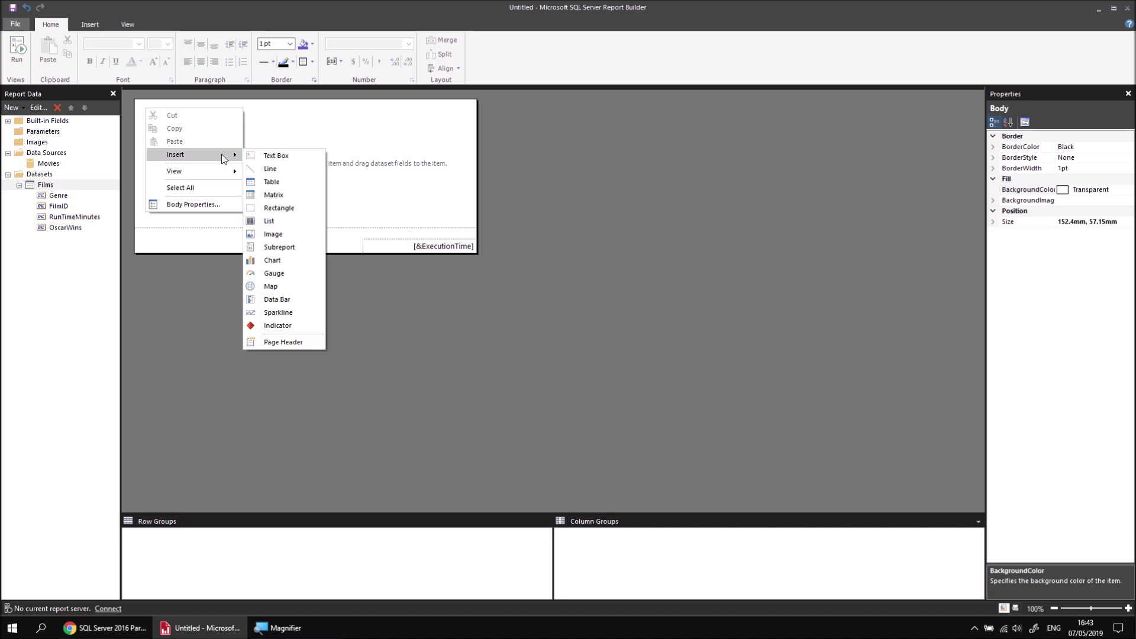
click(285, 186)
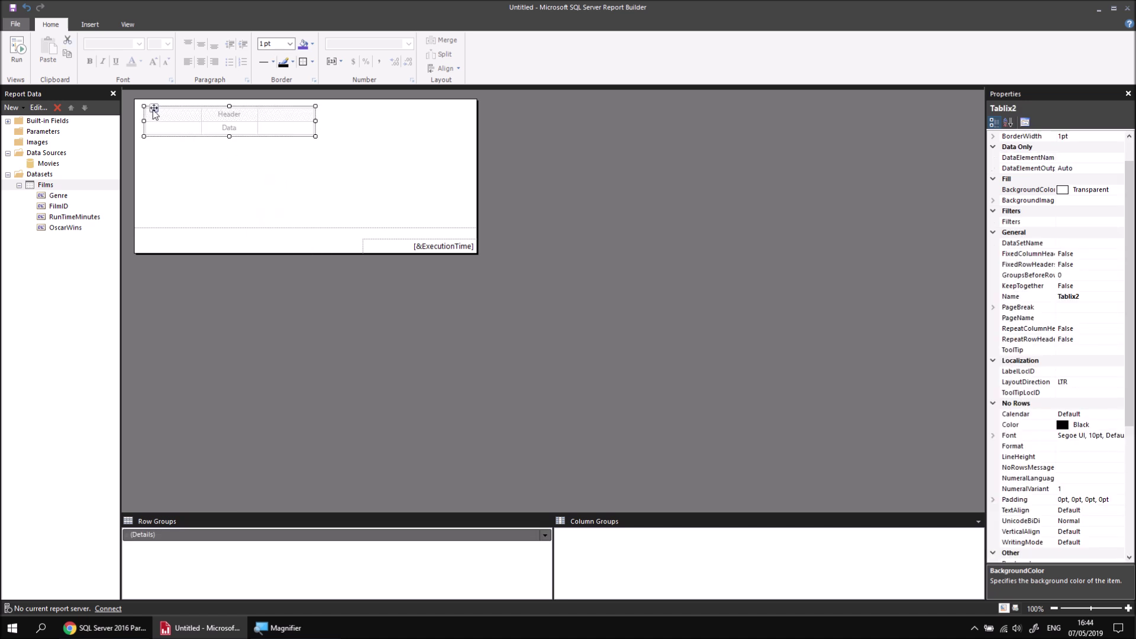
drag(153, 111, 142, 103)
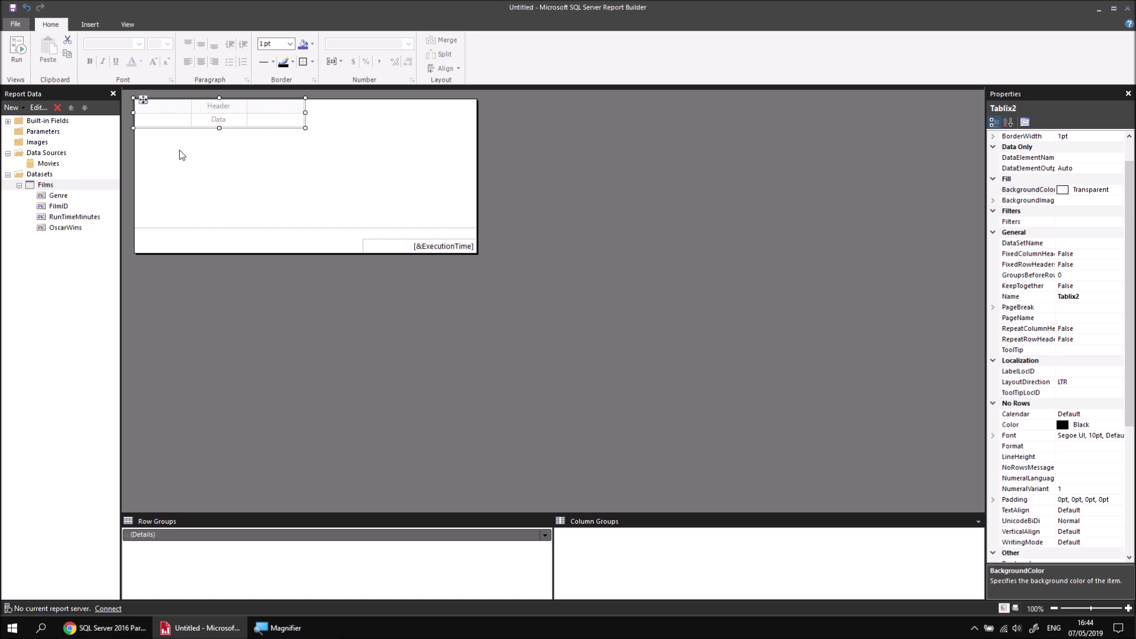
- Show the Genre field in the table's first data cell, preview the report and return to the design
click(186, 119)
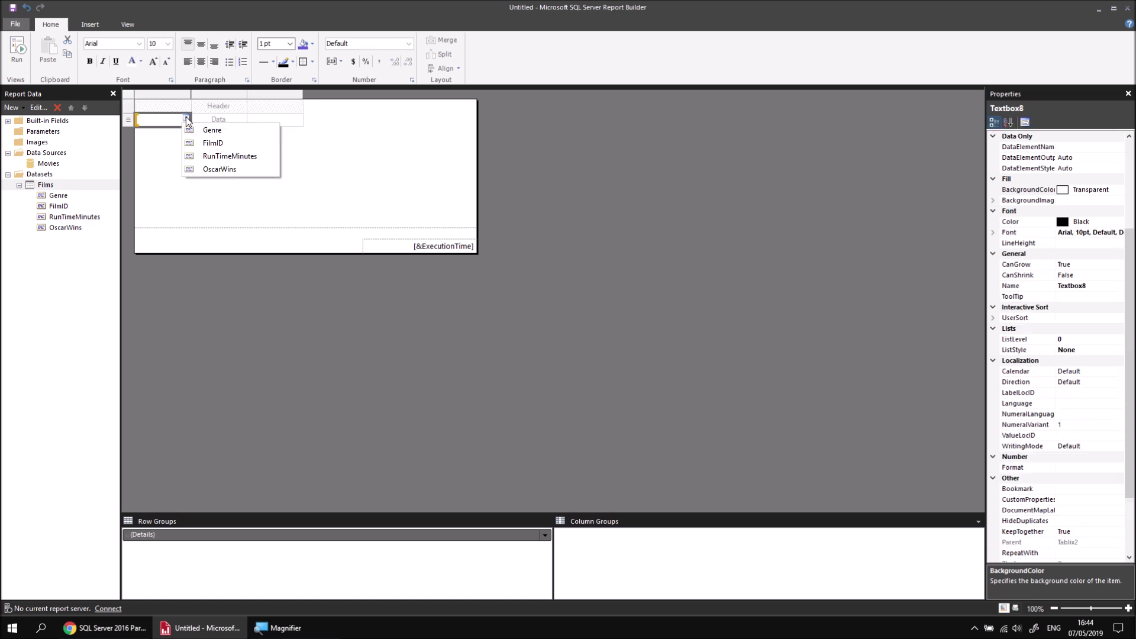
click(202, 130)
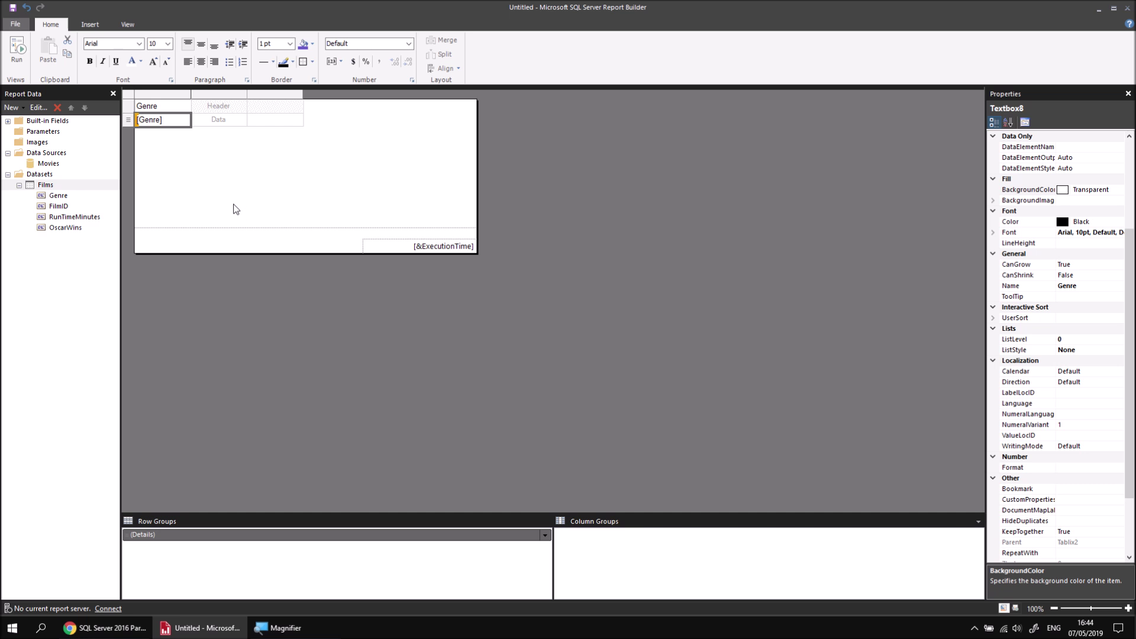
click(18, 50)
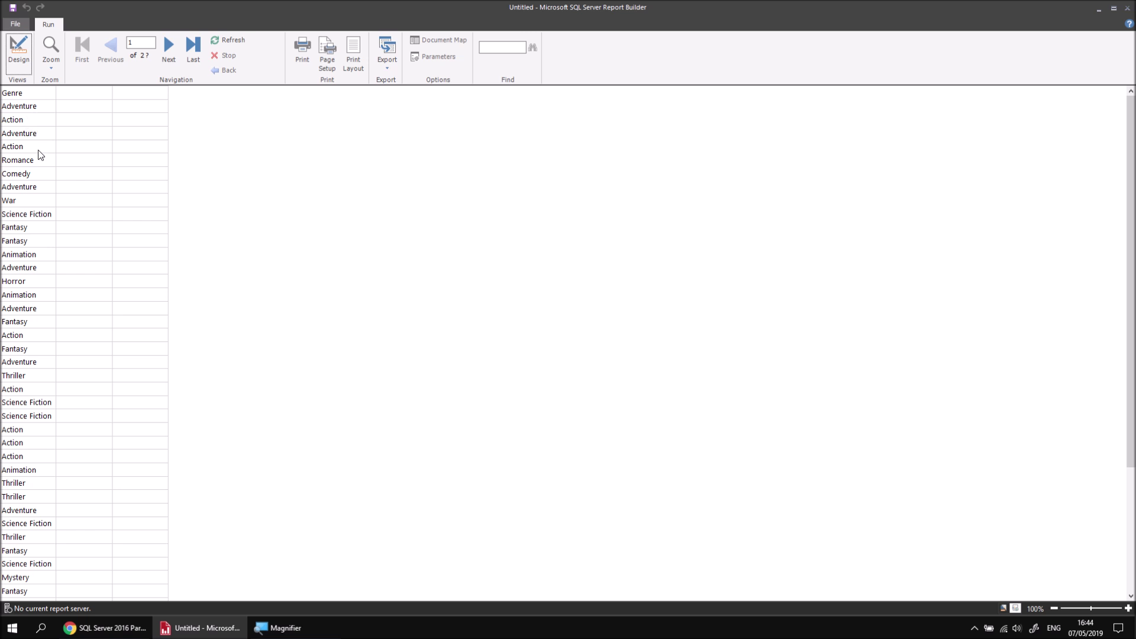
click(19, 51)
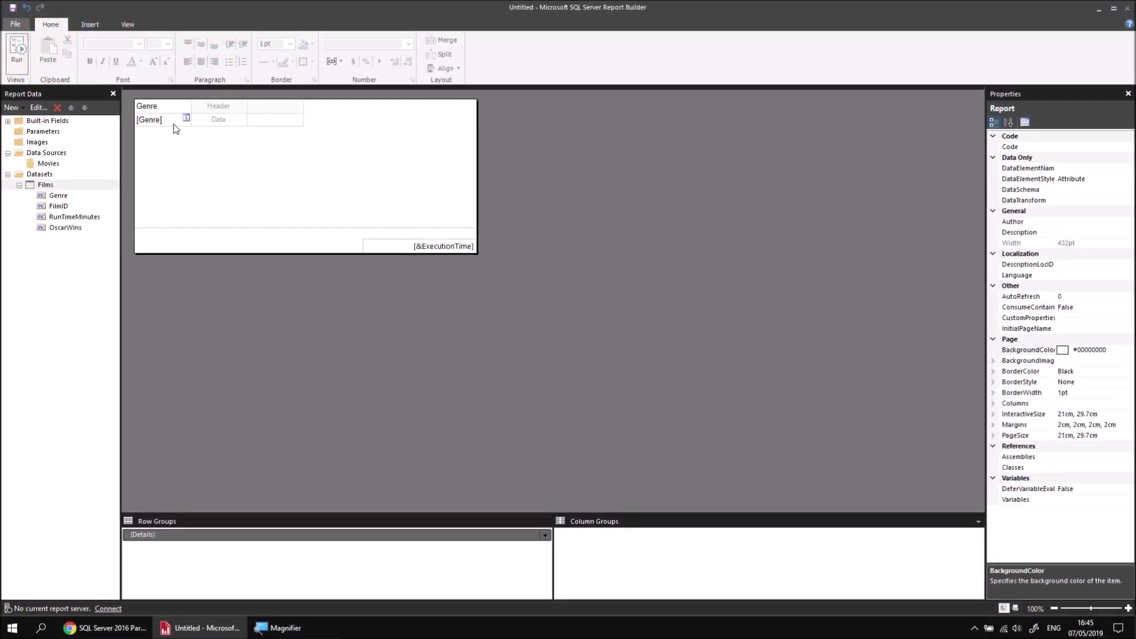
- Select the table's Genre data cell and check whether the Grouping pane is set to display
click(173, 123)
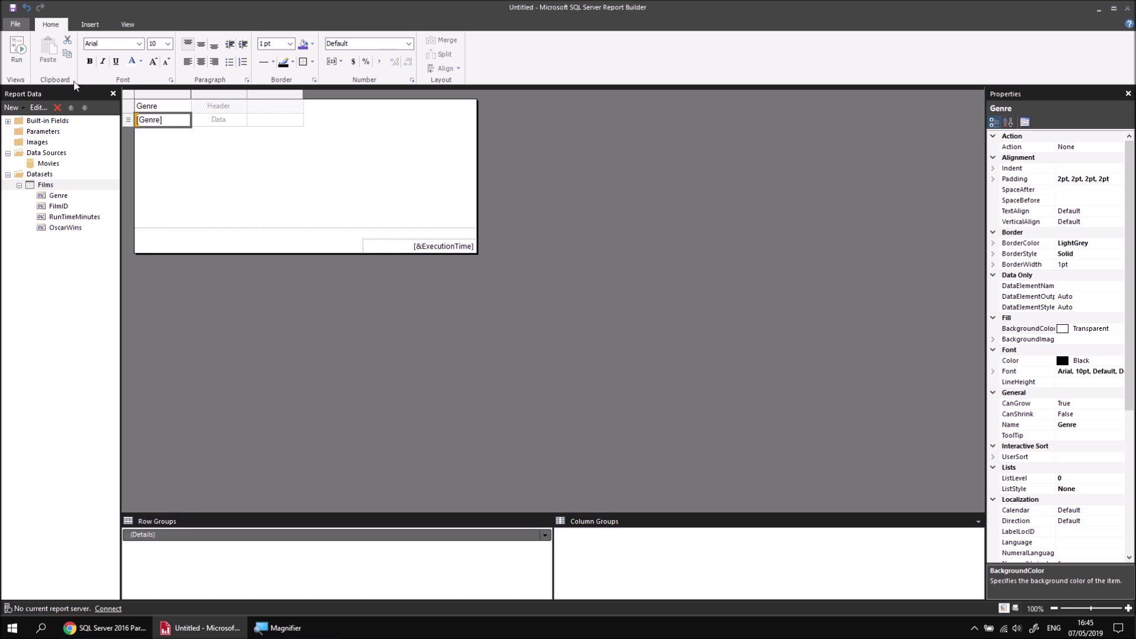
click(127, 25)
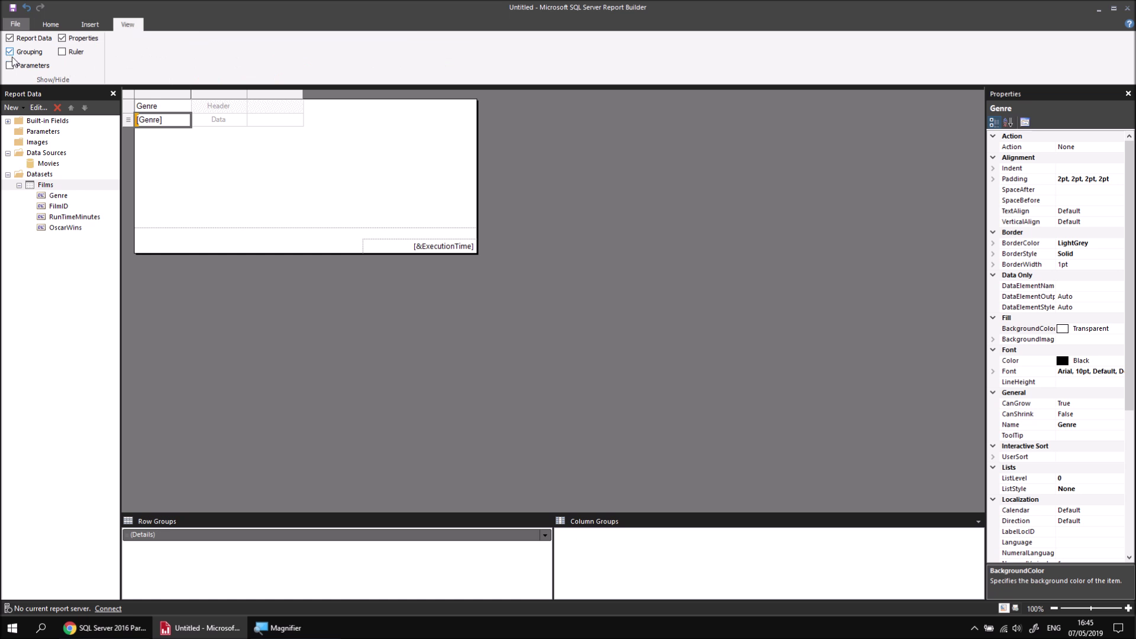
click(49, 24)
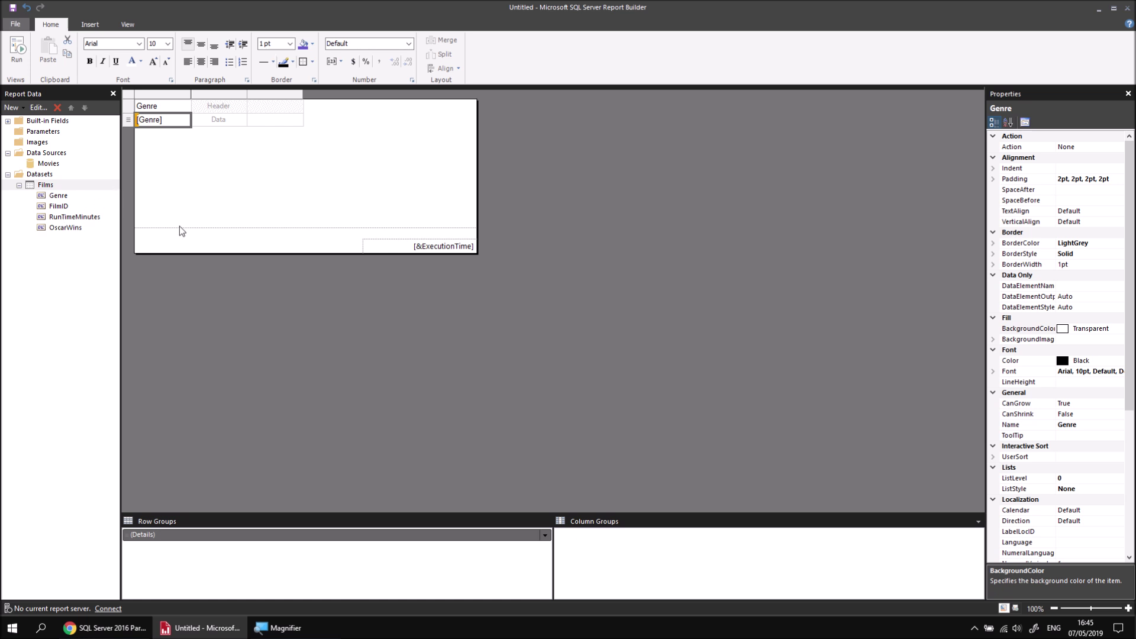
- Add a group expression to the Details row group that groups on [Genre]
right_click(169, 540)
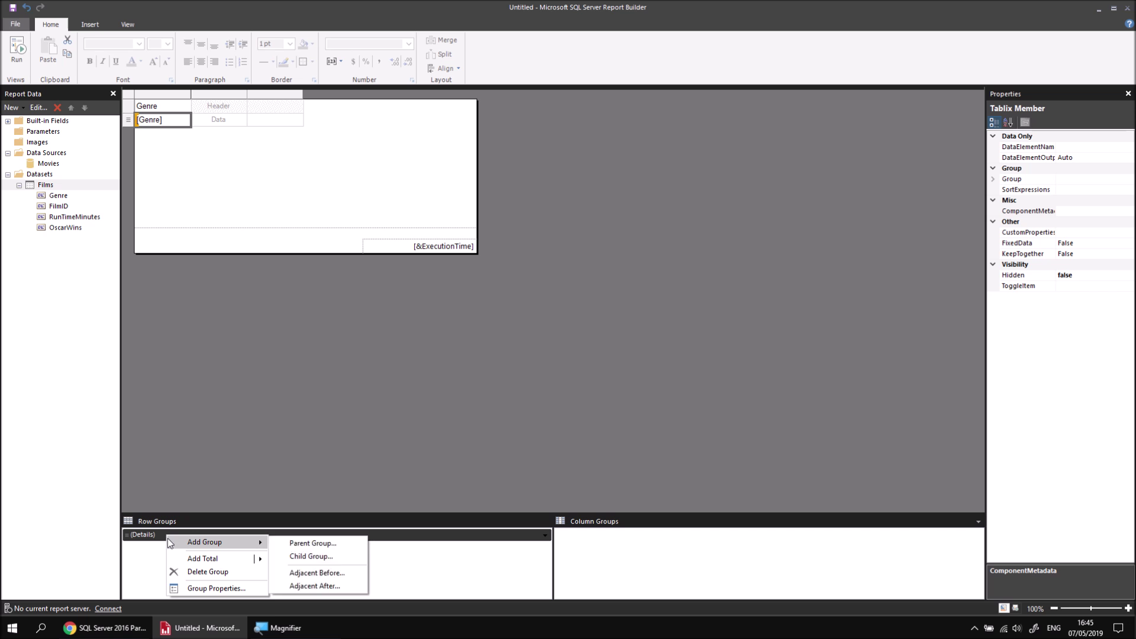
click(244, 588)
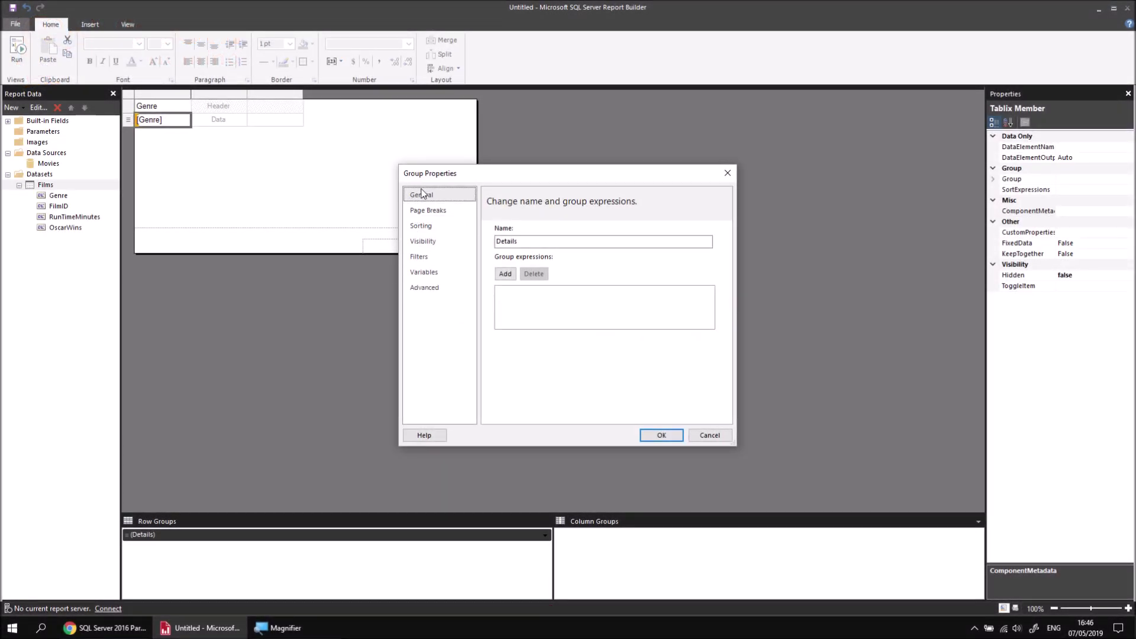
click(506, 274)
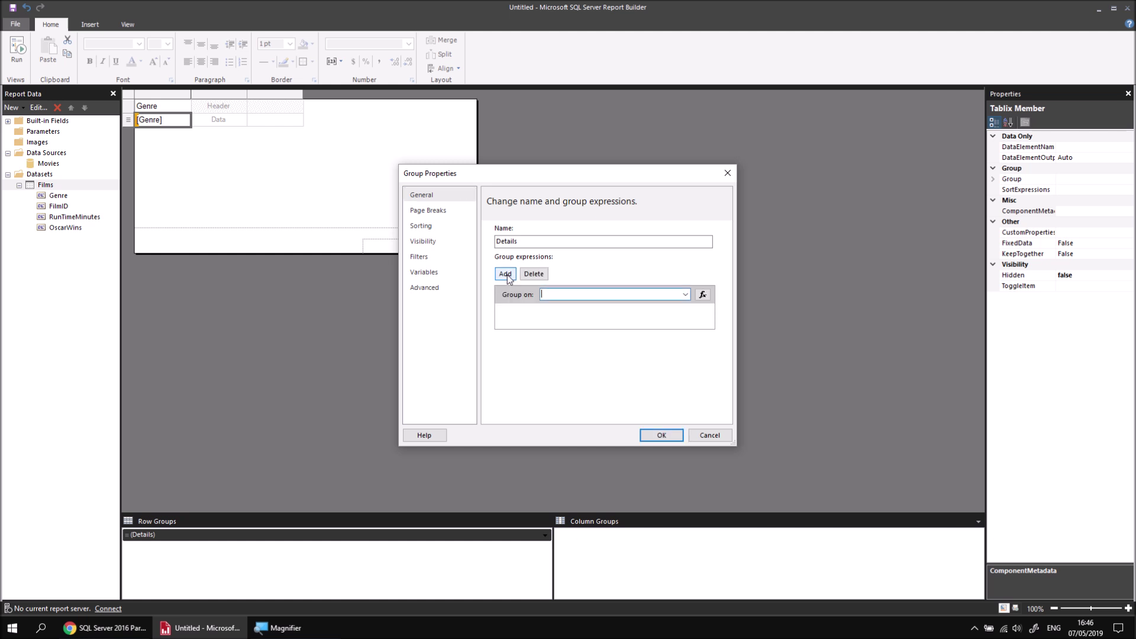
click(685, 296)
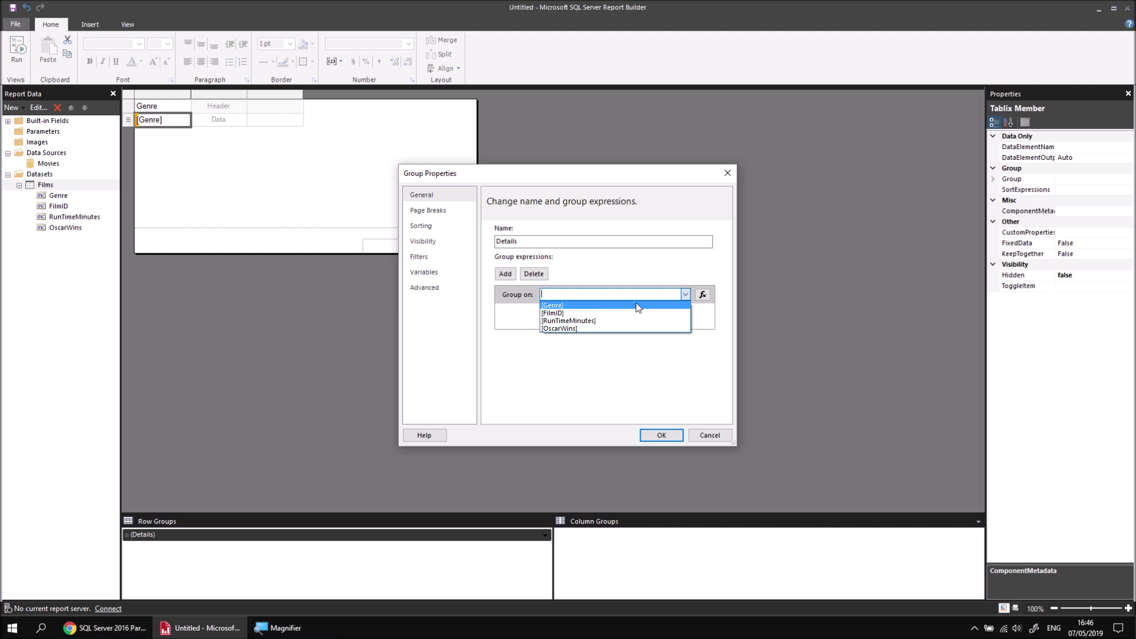
click(592, 308)
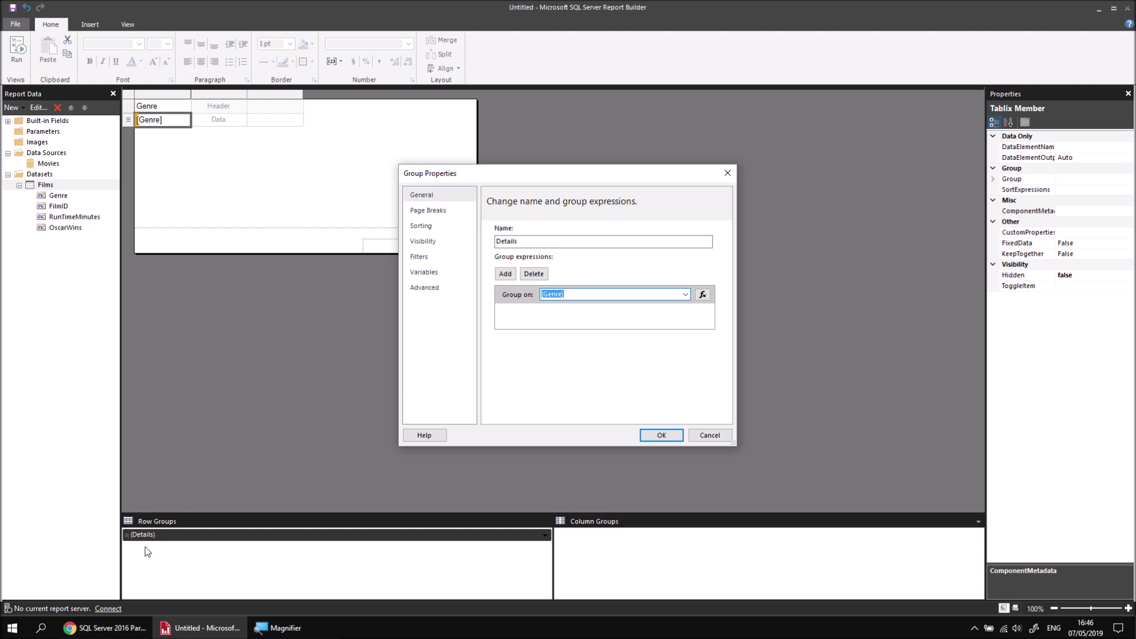
- Rename the row group as GenreGroup, preview the report and return to the design
drag(523, 241, 490, 244)
text(GenreGroup)
click(662, 435)
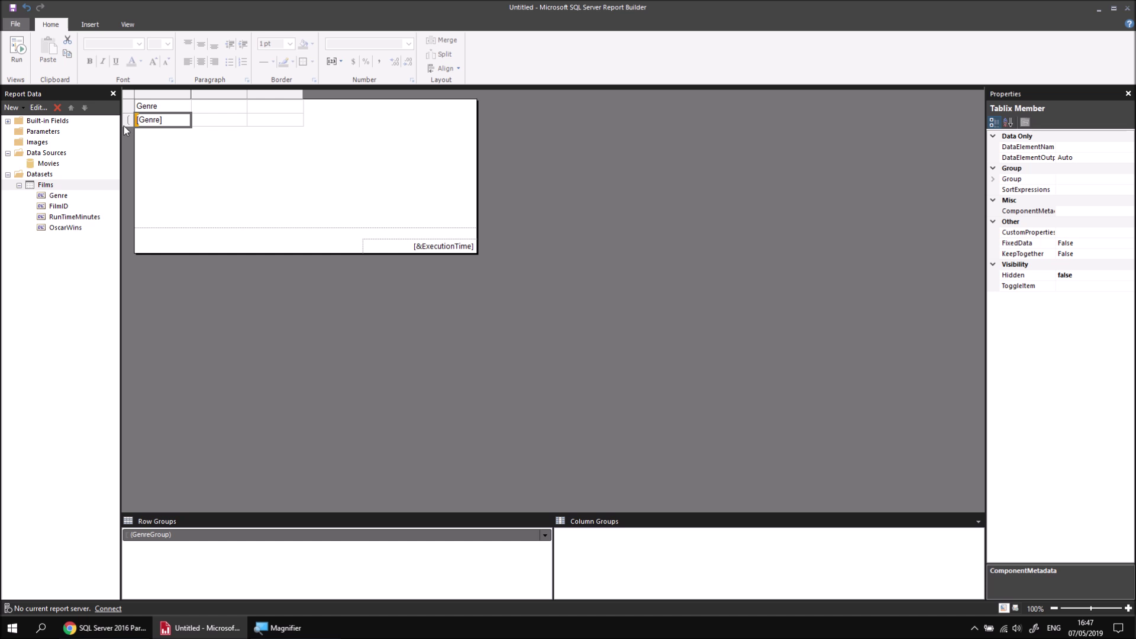
click(17, 49)
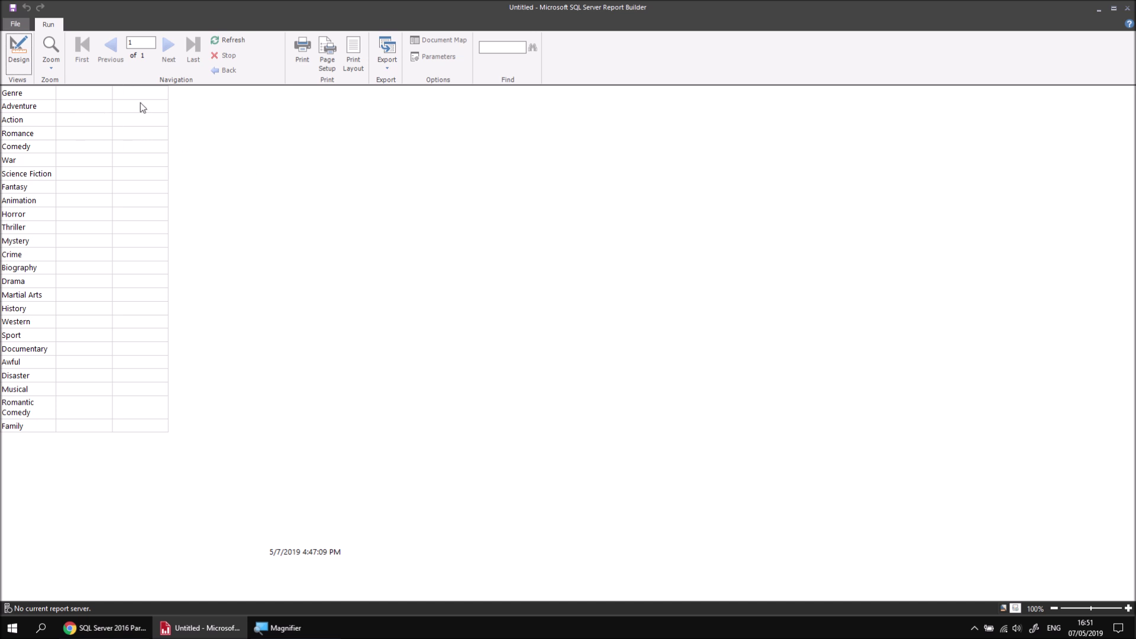
click(18, 51)
- Show FilmID in the table's second data cell and summarize it by Count
click(240, 120)
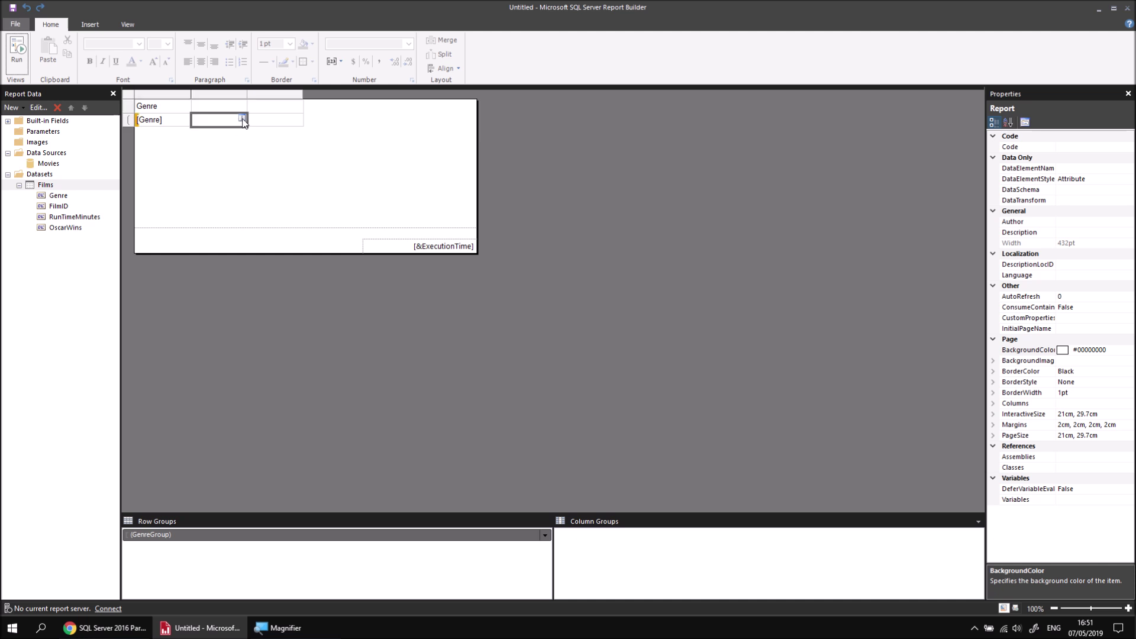
click(243, 118)
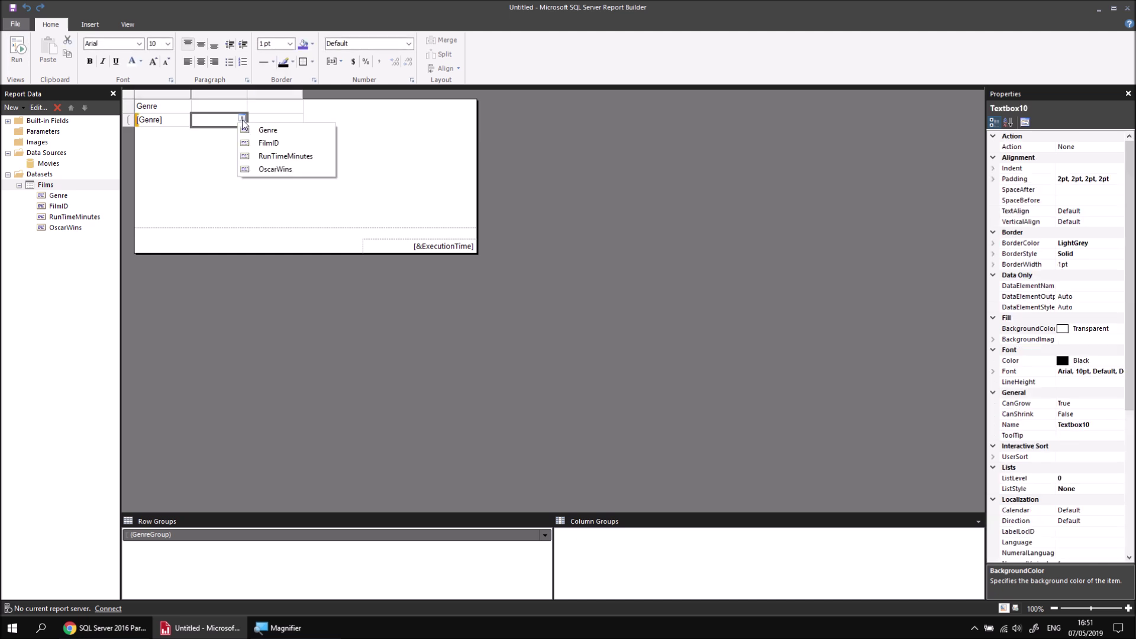
click(280, 147)
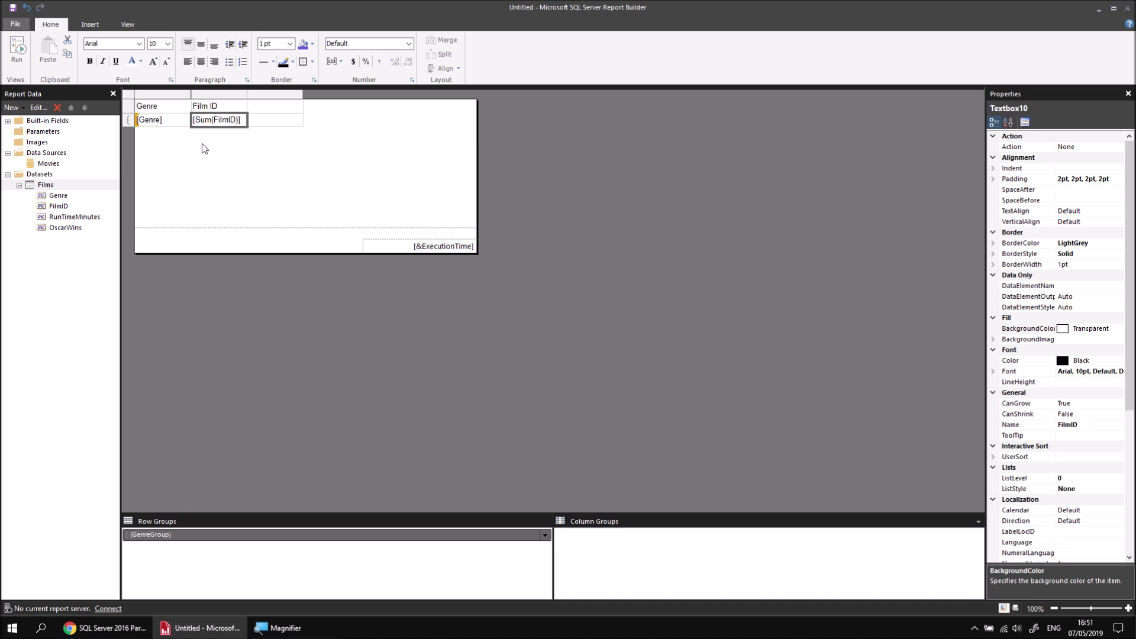
mouse_move(206, 124)
double_click(206, 125)
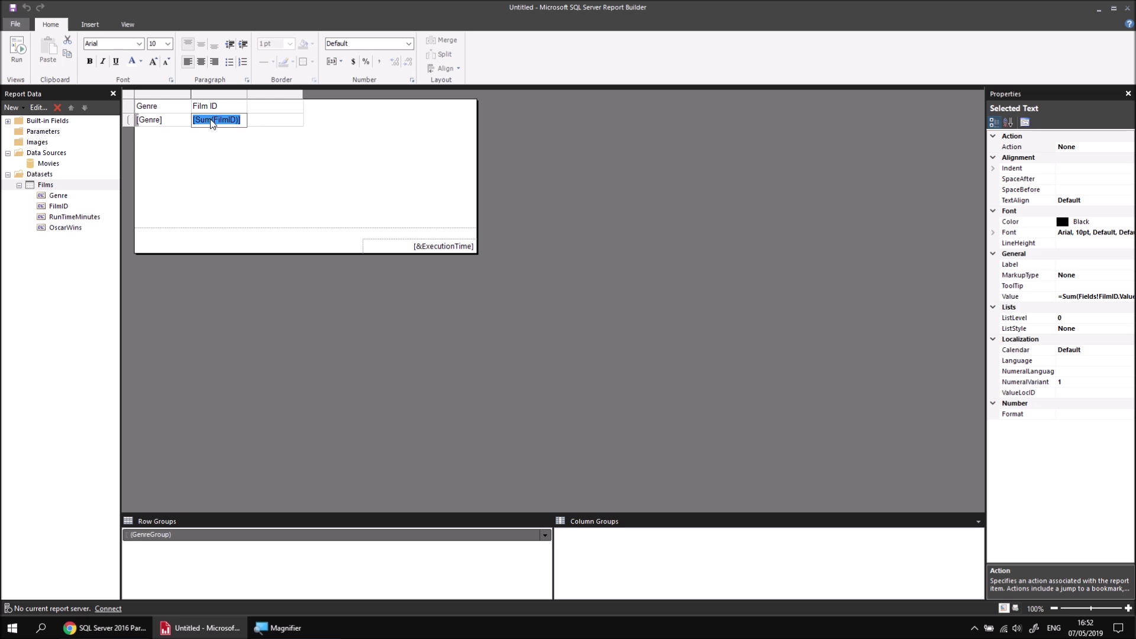
right_click(213, 123)
mouse_move(285, 185)
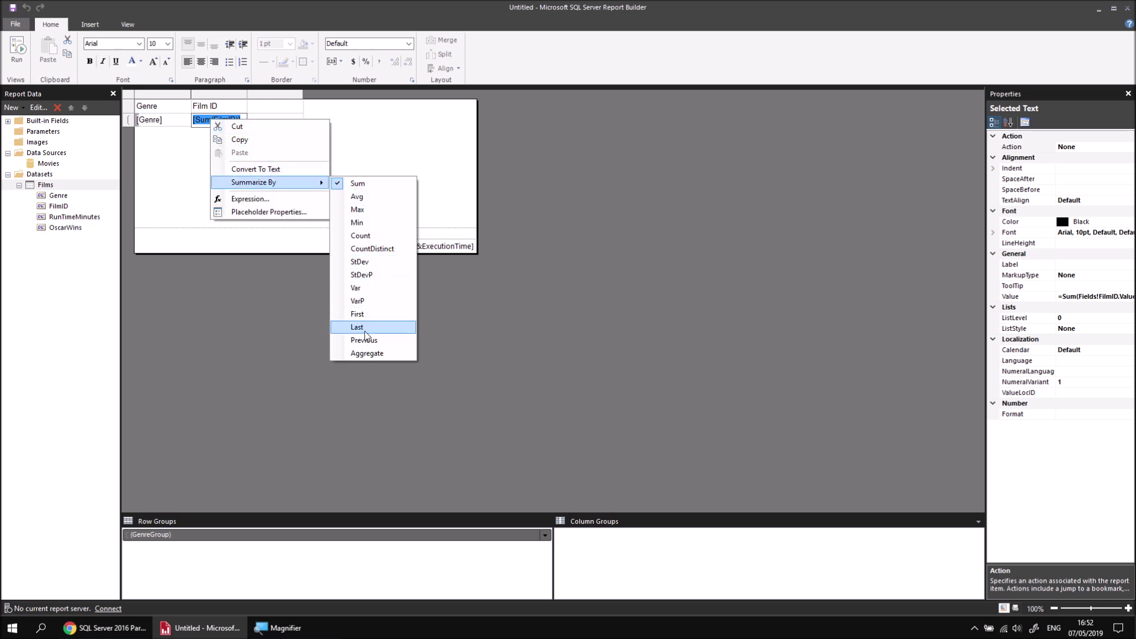
click(378, 235)
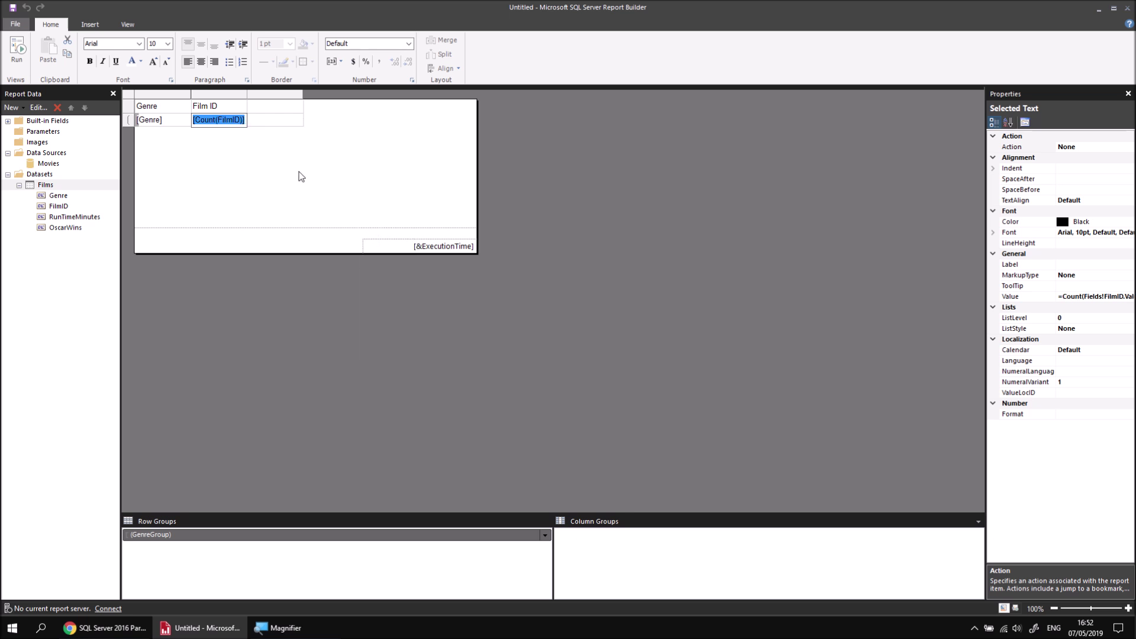
- Show RunTimeMinutes in the third data cell and add further table columns for OscarWins, RunTimeMinutes and OscarWins, in that order
click(300, 119)
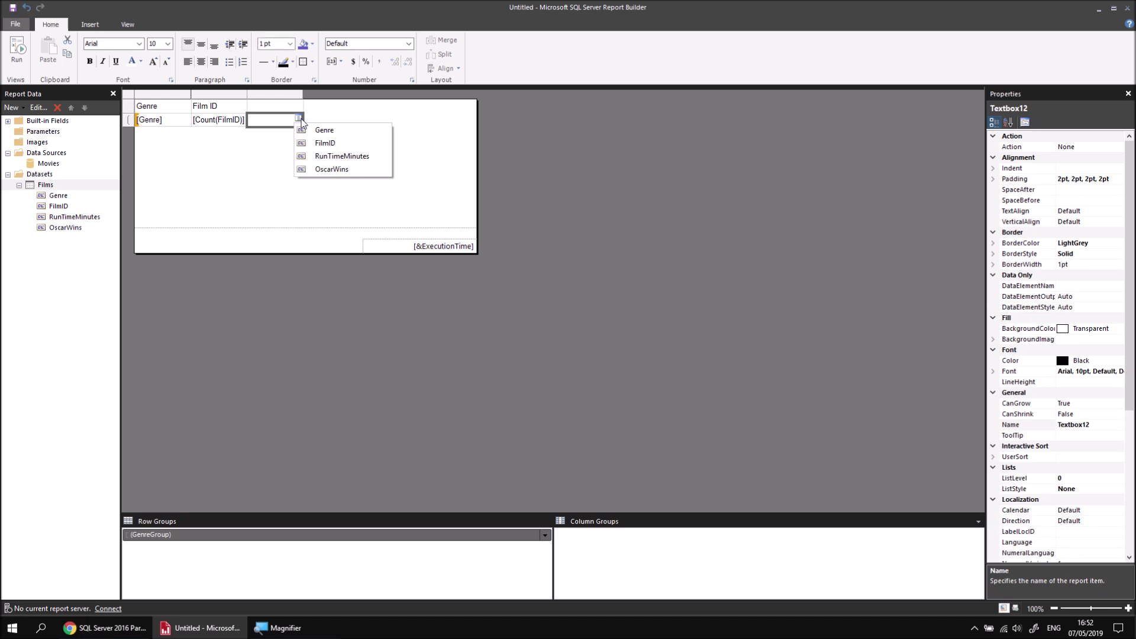
click(359, 156)
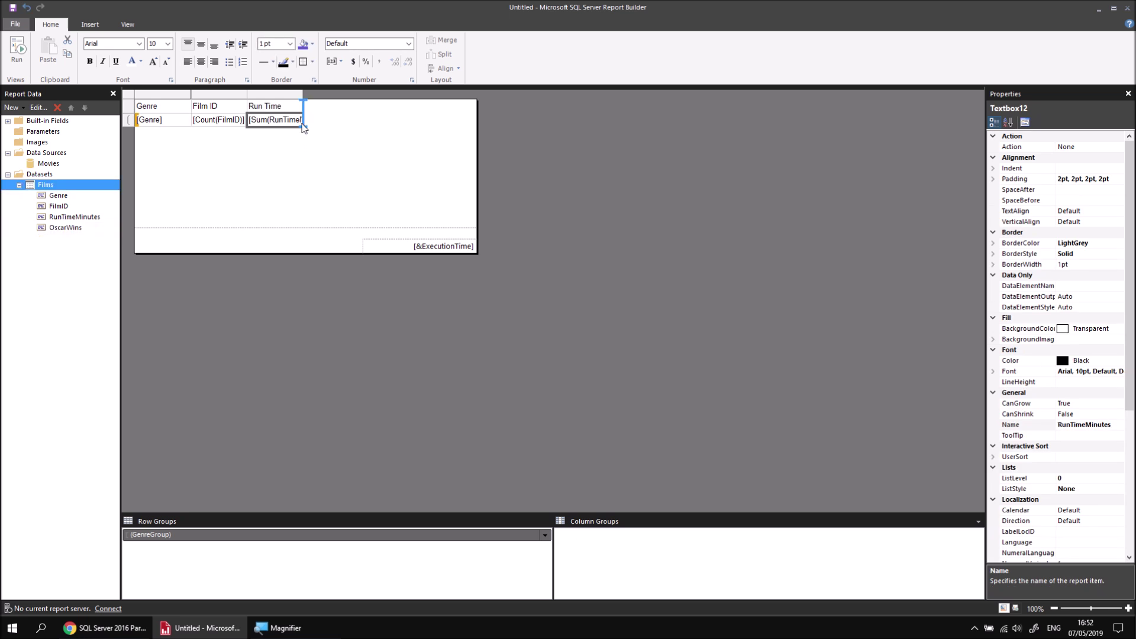
drag(303, 123, 303, 122)
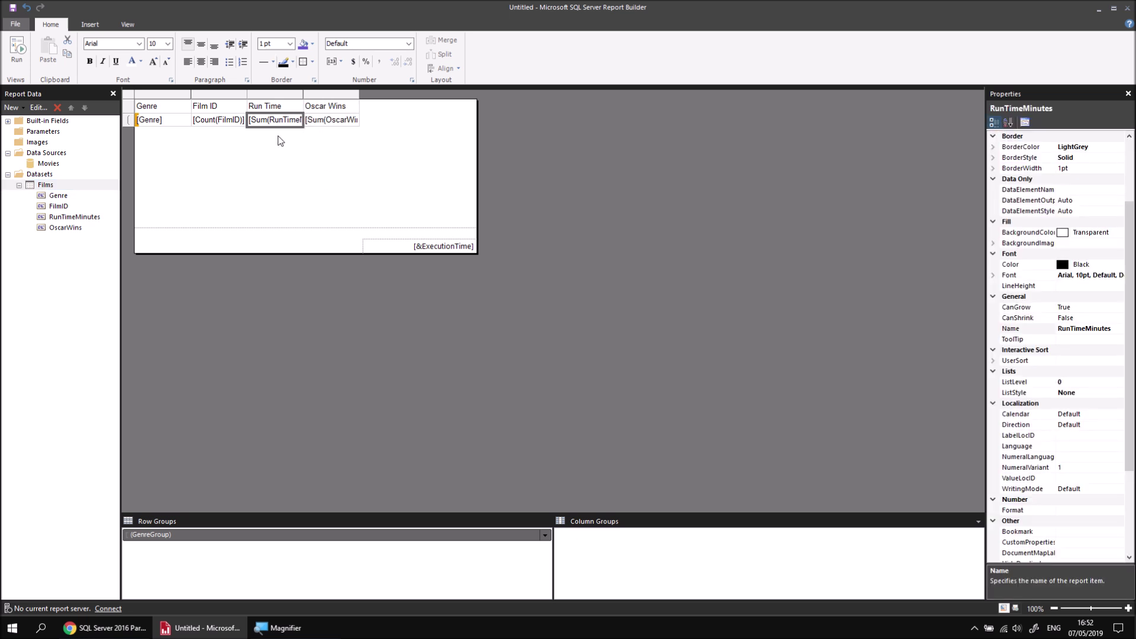
click(81, 219)
drag(80, 218, 357, 123)
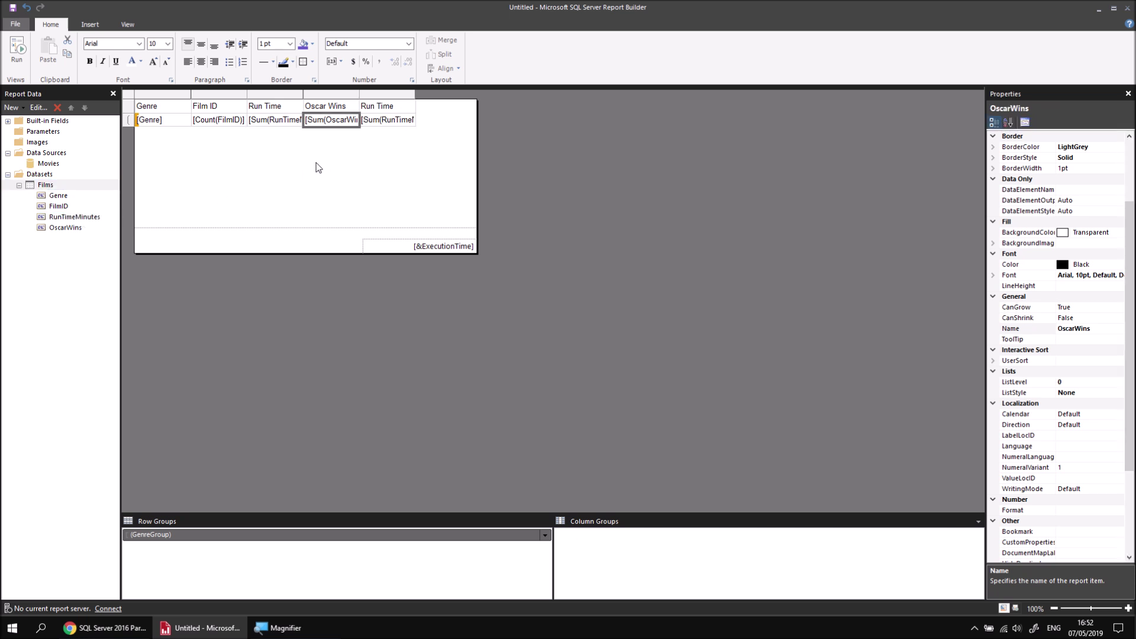
drag(71, 231, 409, 127)
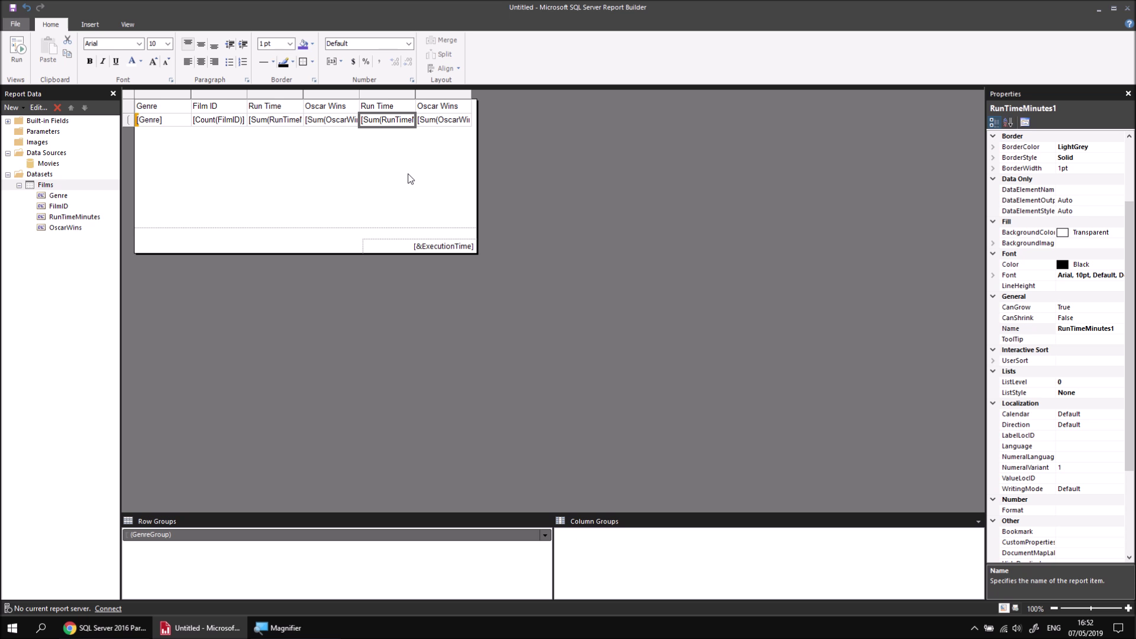
- Summarize the table's last two data cells, the second RunTimeMinutes and the second OscarWins, by Avg
click(374, 121)
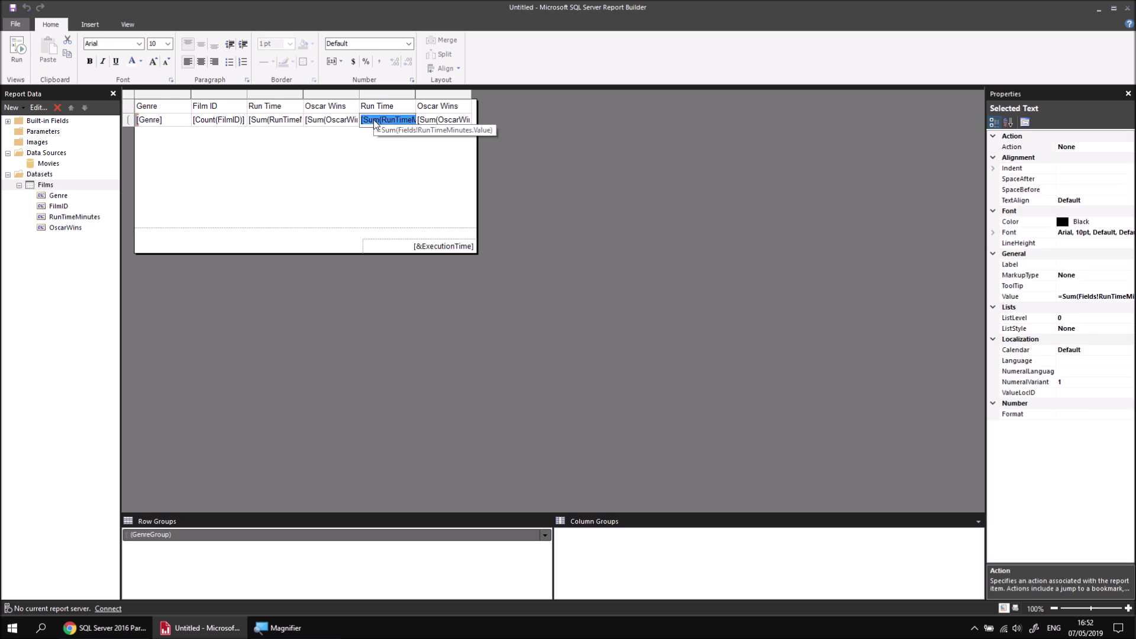
right_click(374, 123)
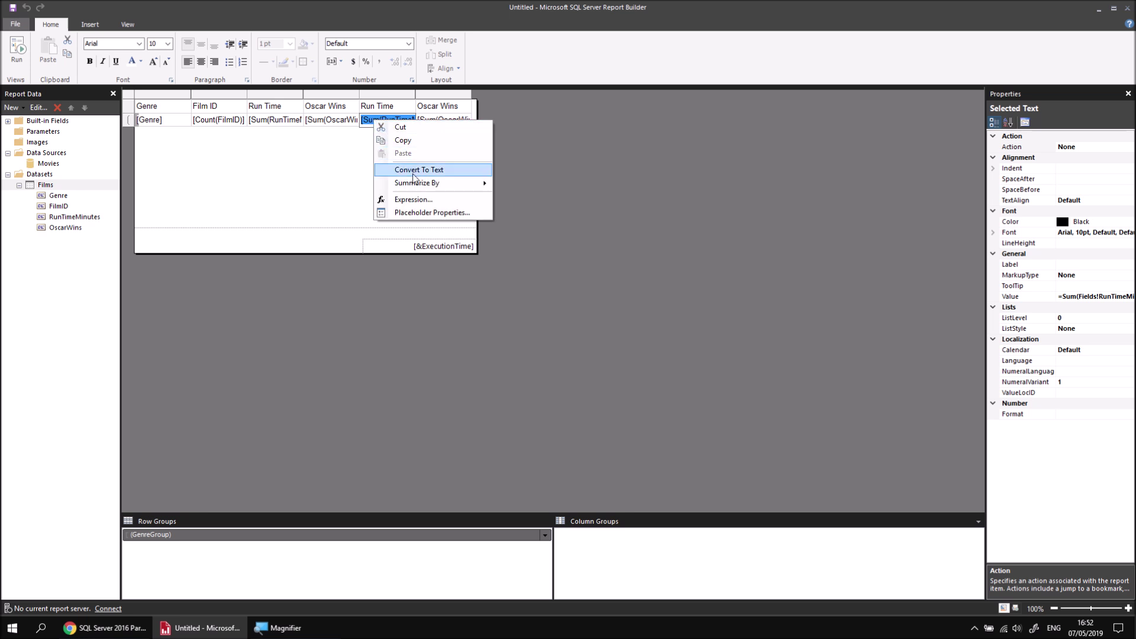
mouse_move(420, 188)
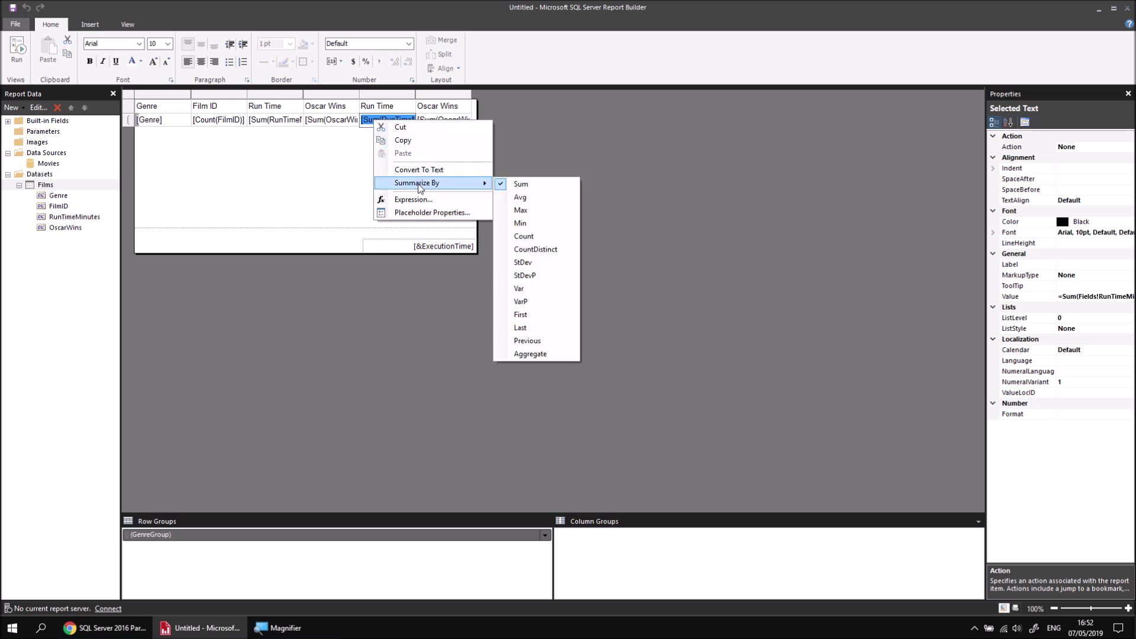
click(532, 199)
click(436, 122)
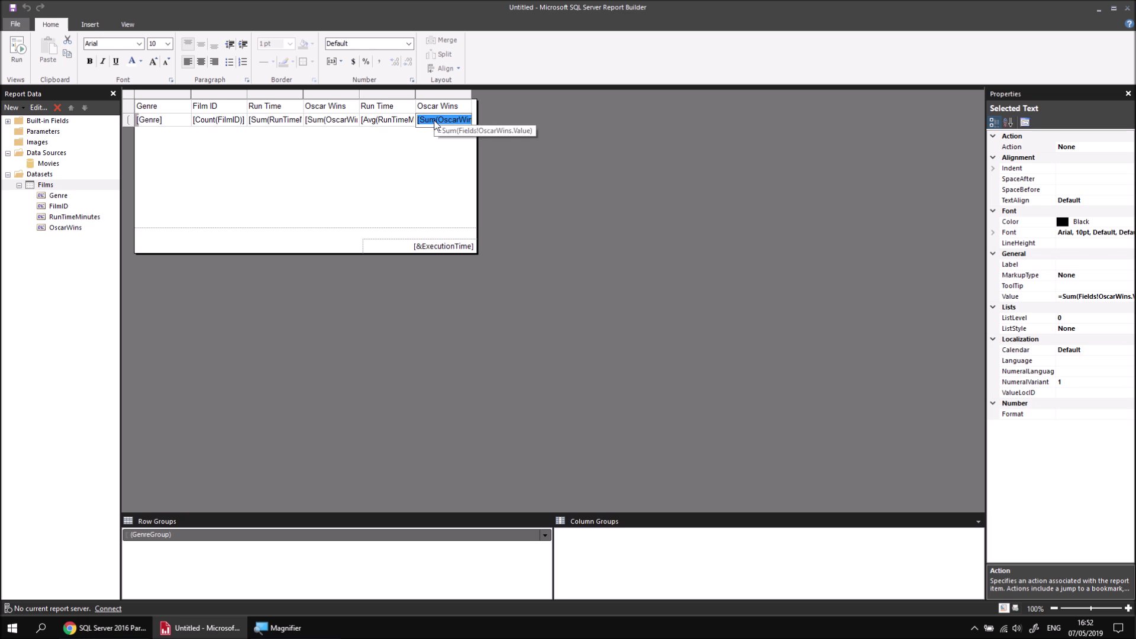
right_click(437, 123)
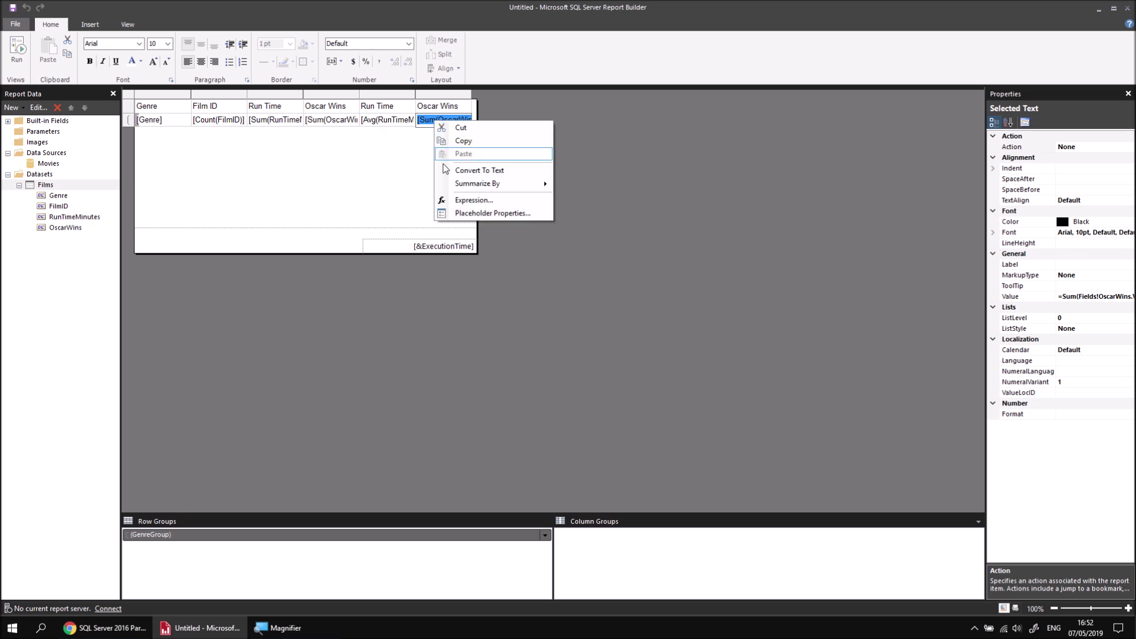
mouse_move(451, 185)
click(607, 201)
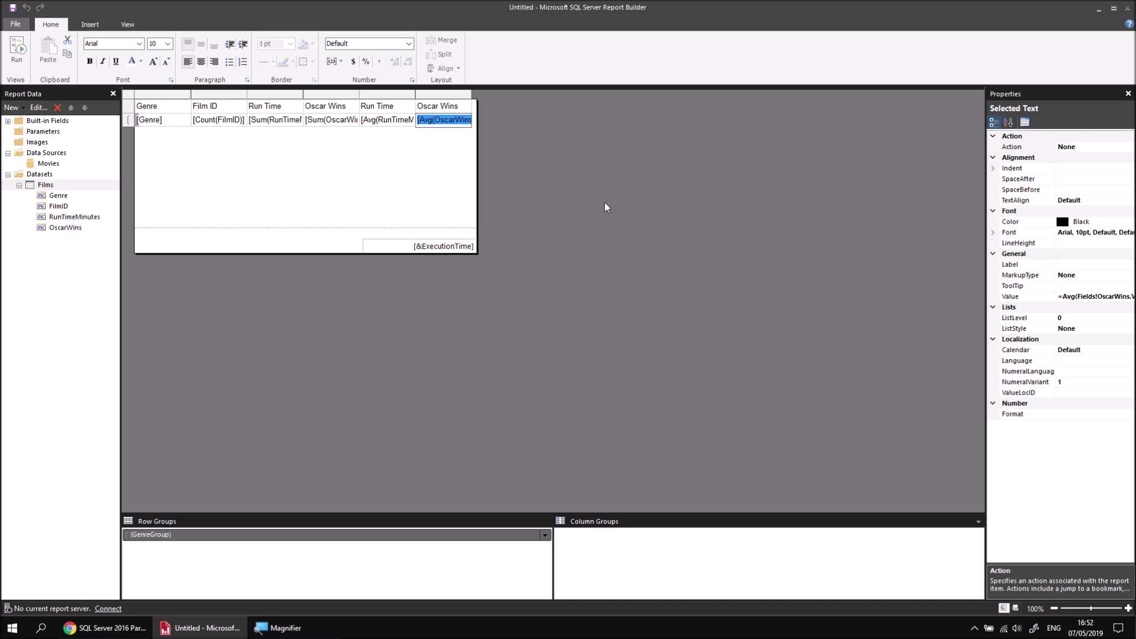
- Preview the report with its count, sum and average columns, and return to the design
click(317, 191)
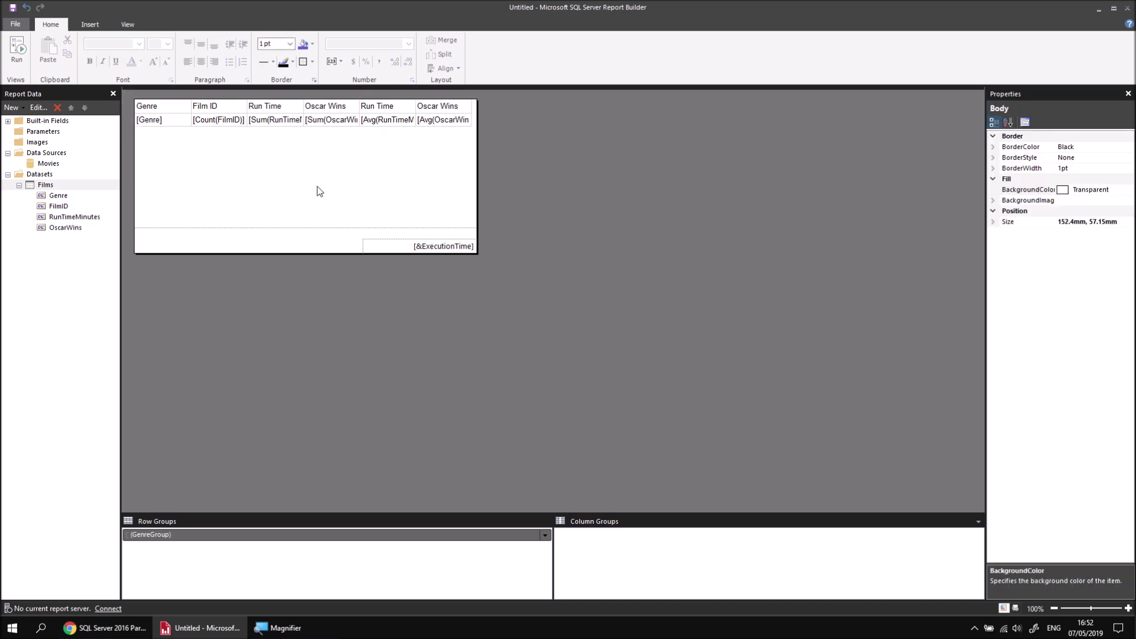
click(16, 50)
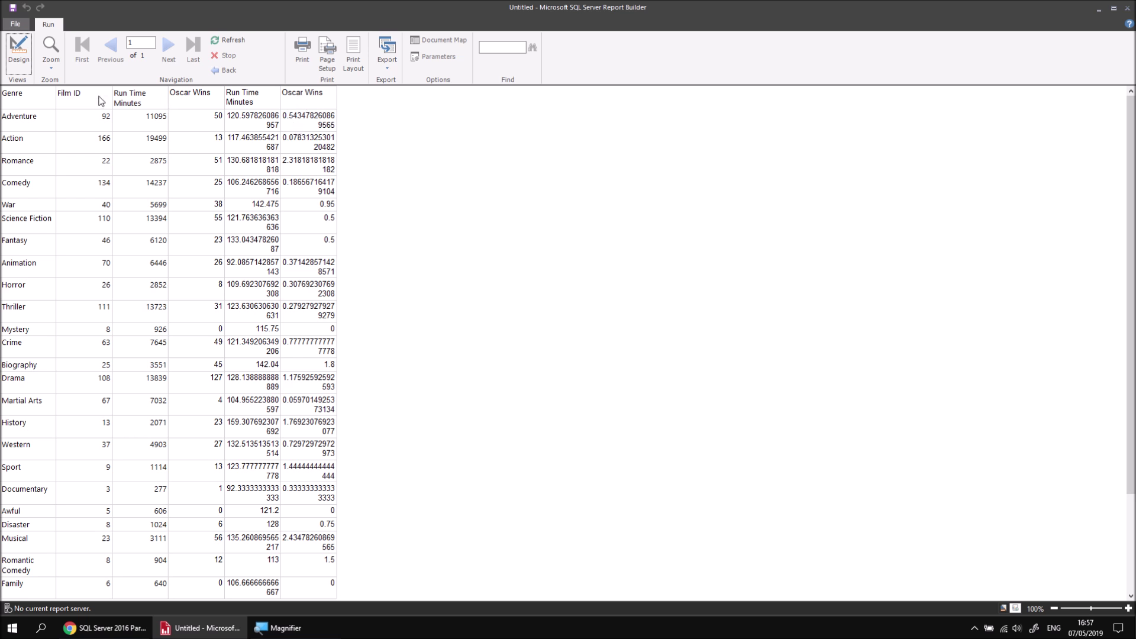
click(31, 72)
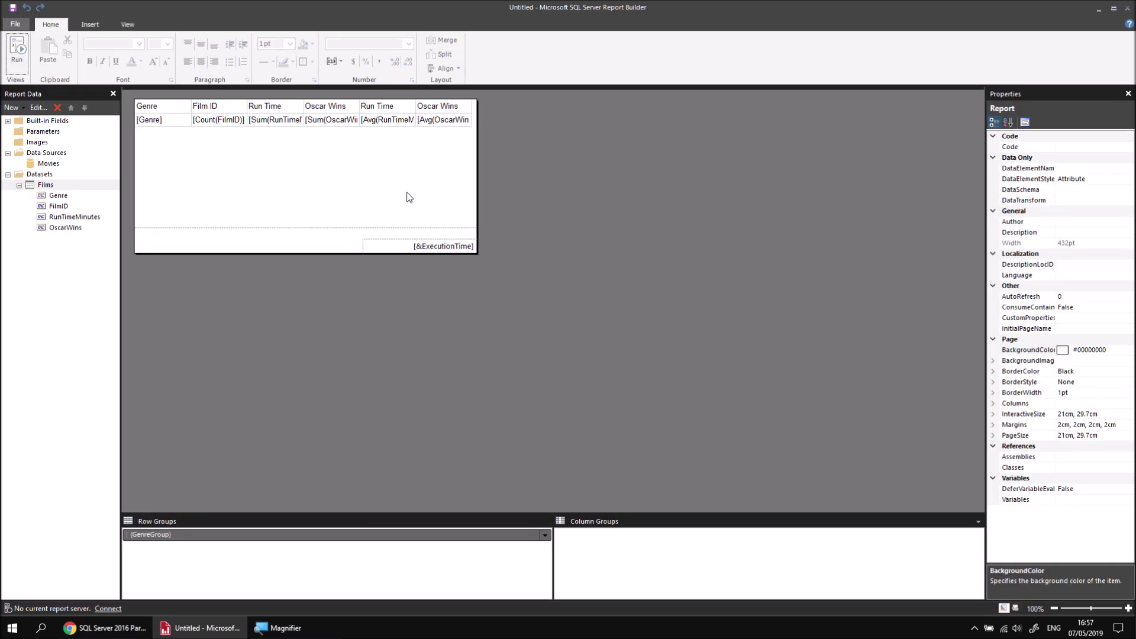
- Set the number format of the average RunTimeMinutes and average OscarWins data cells to 0.00
click(388, 122)
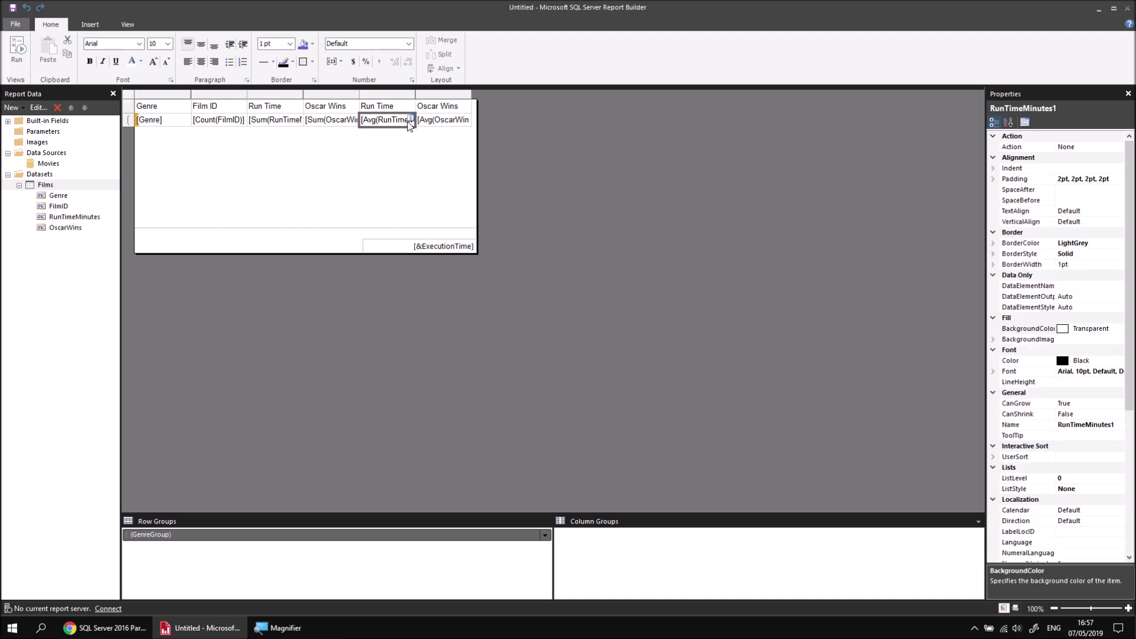
ctrl+click(435, 121)
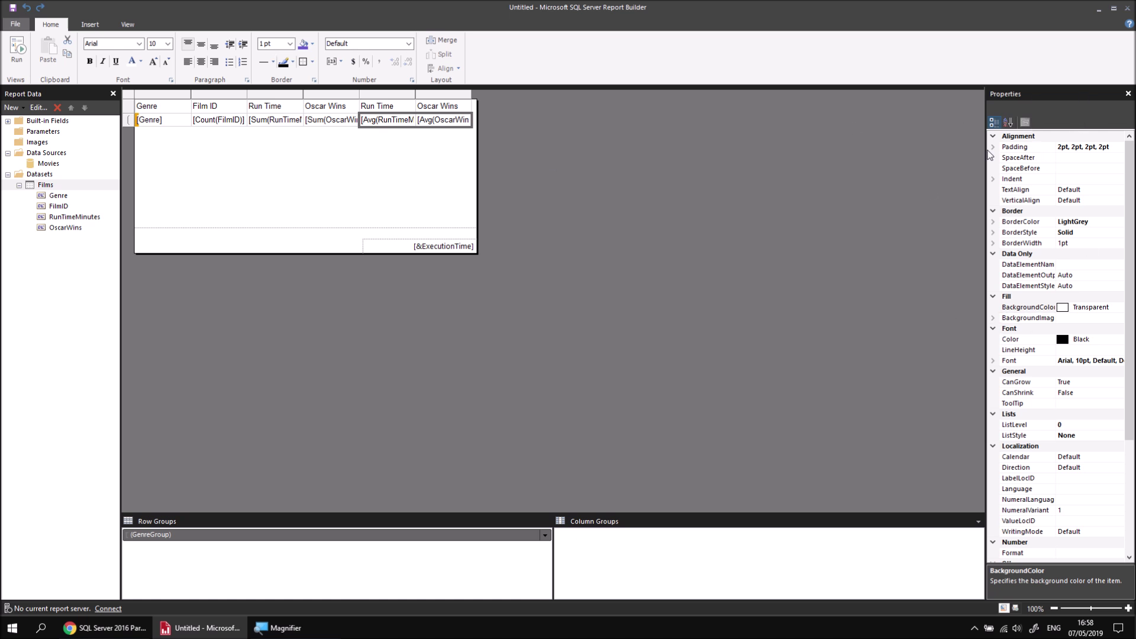
click(130, 25)
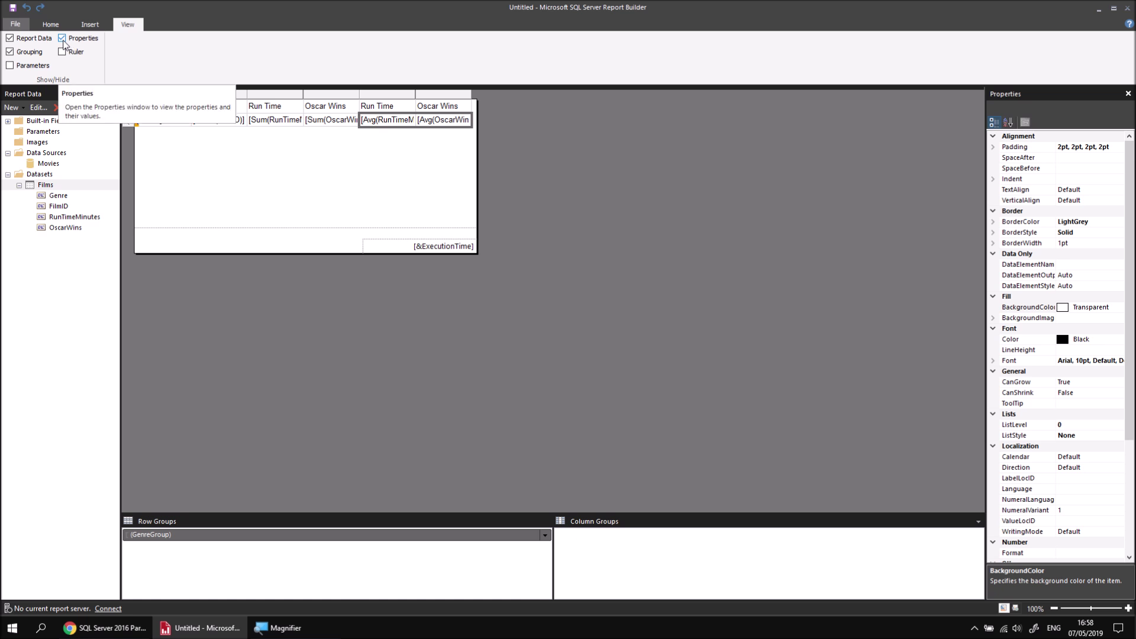
click(50, 25)
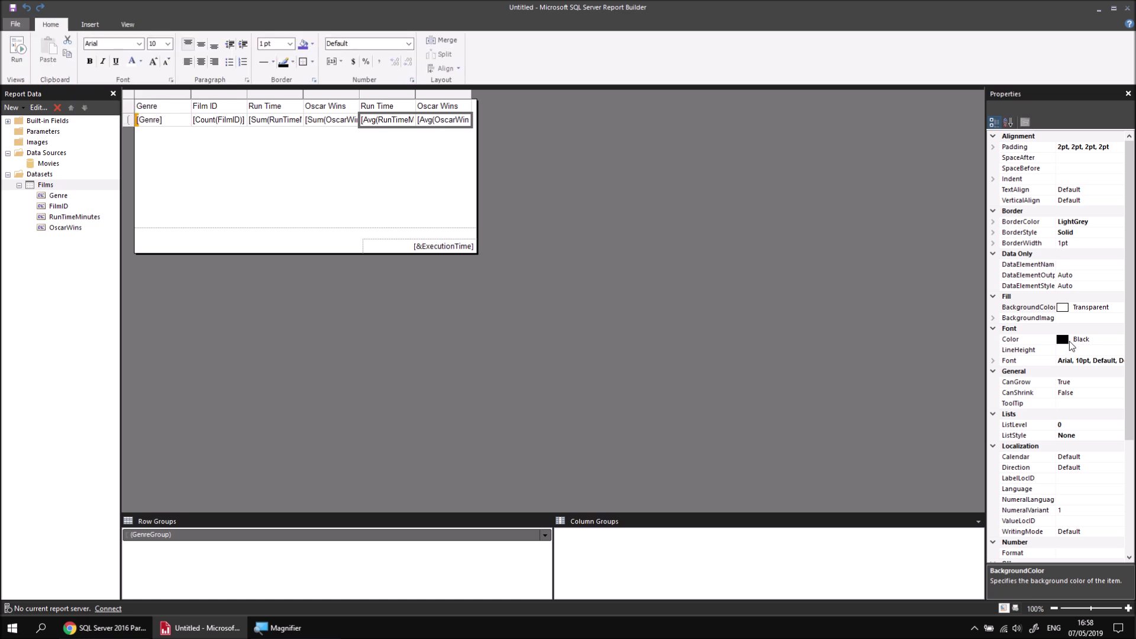
scroll(1057, 355, down, 2)
scroll(1056, 356, down, 3)
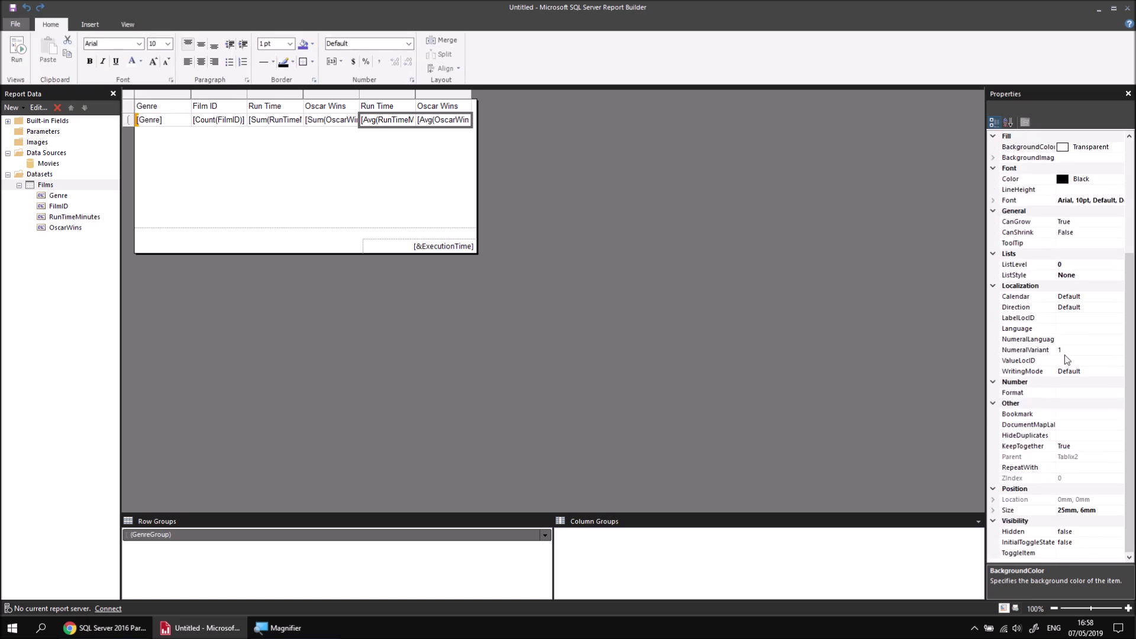
click(1115, 391)
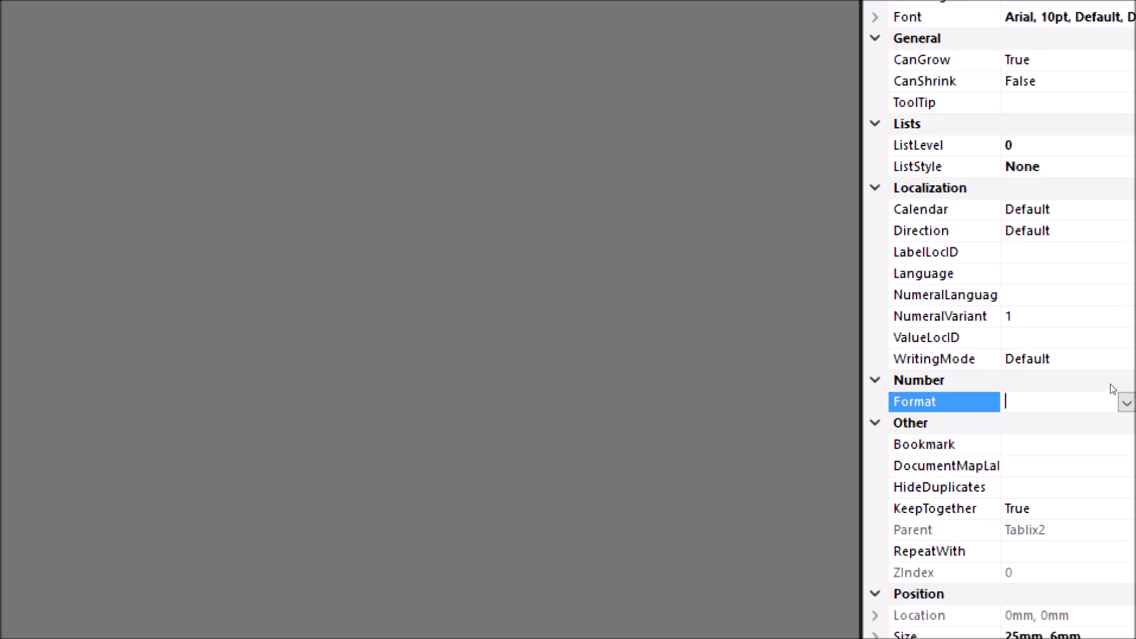
text(0.00)
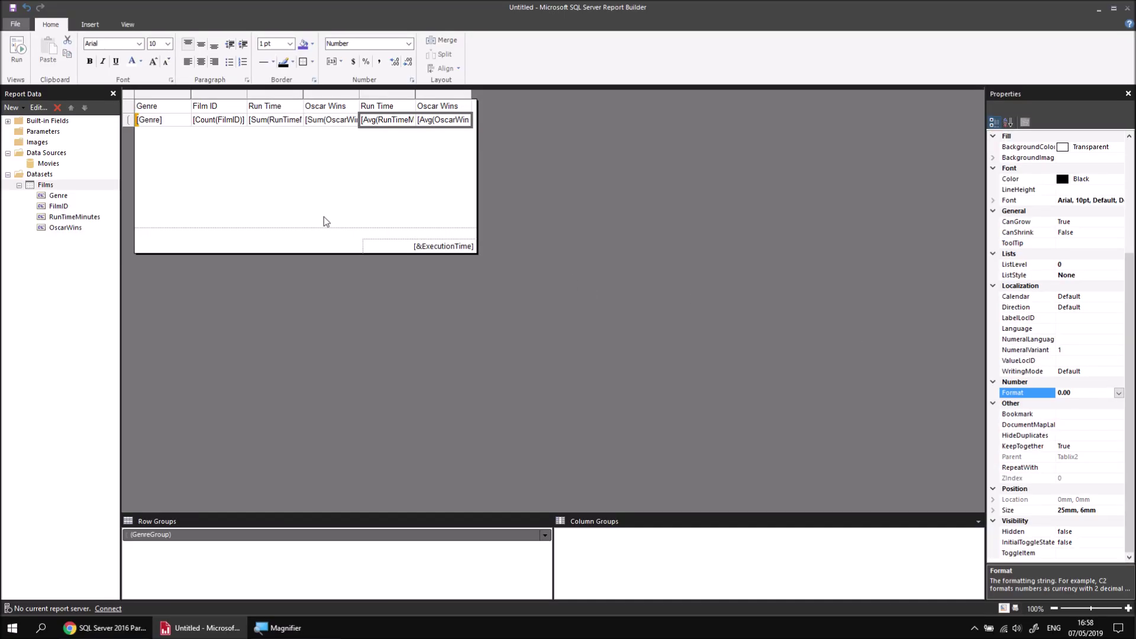
- Give the table's header row a LightSteelBlue fill and bold text, preview the report, and return to the design
click(131, 108)
click(313, 44)
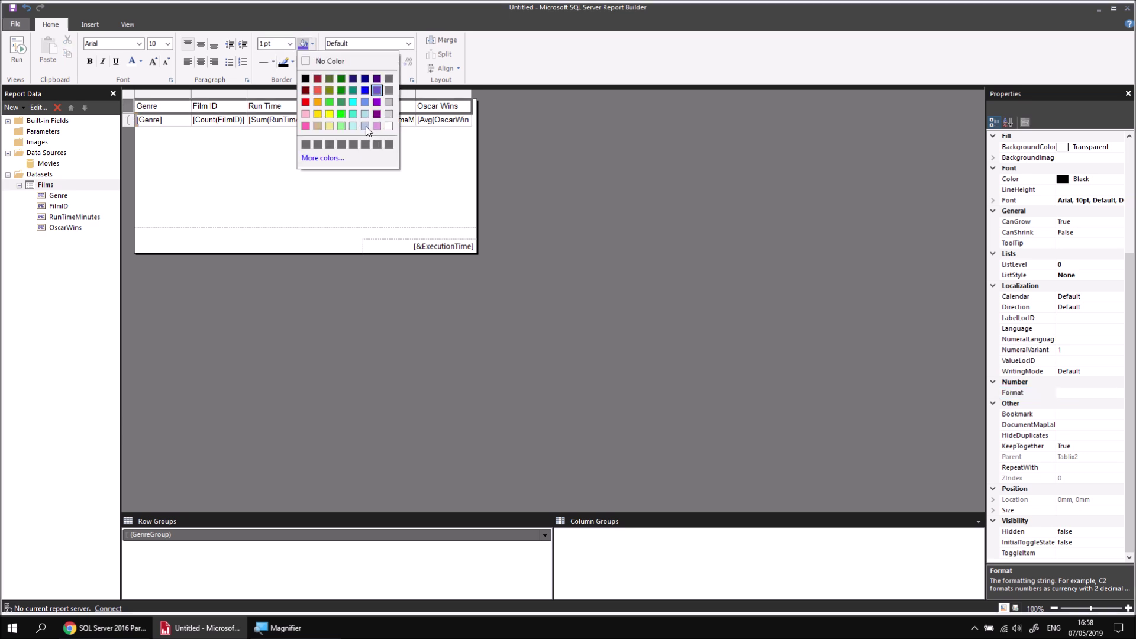
click(366, 126)
click(90, 62)
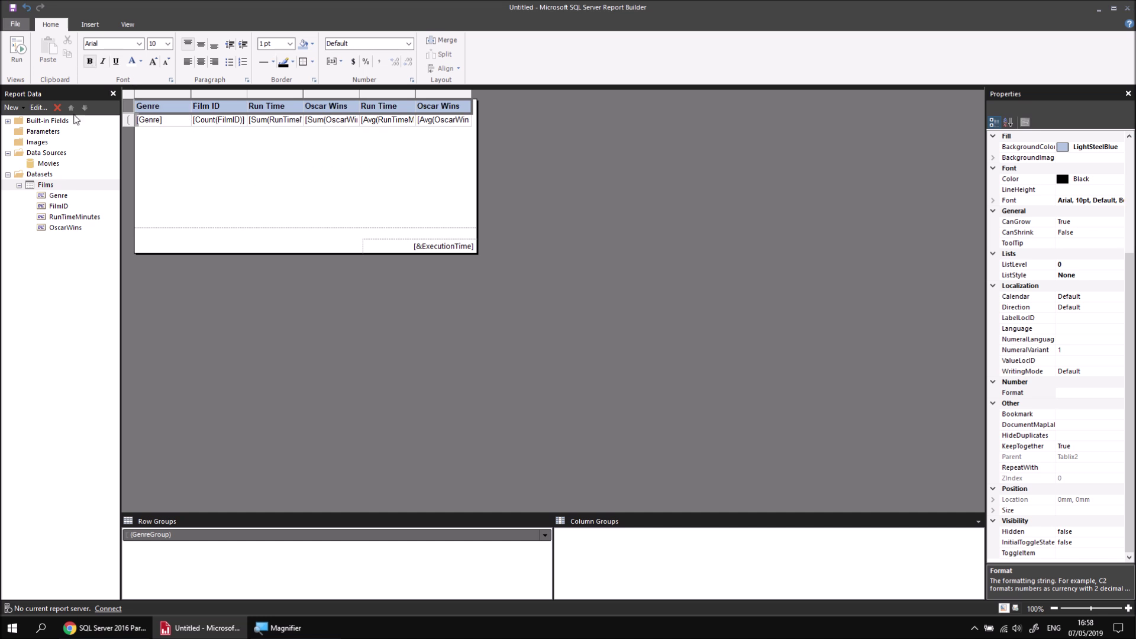
click(24, 60)
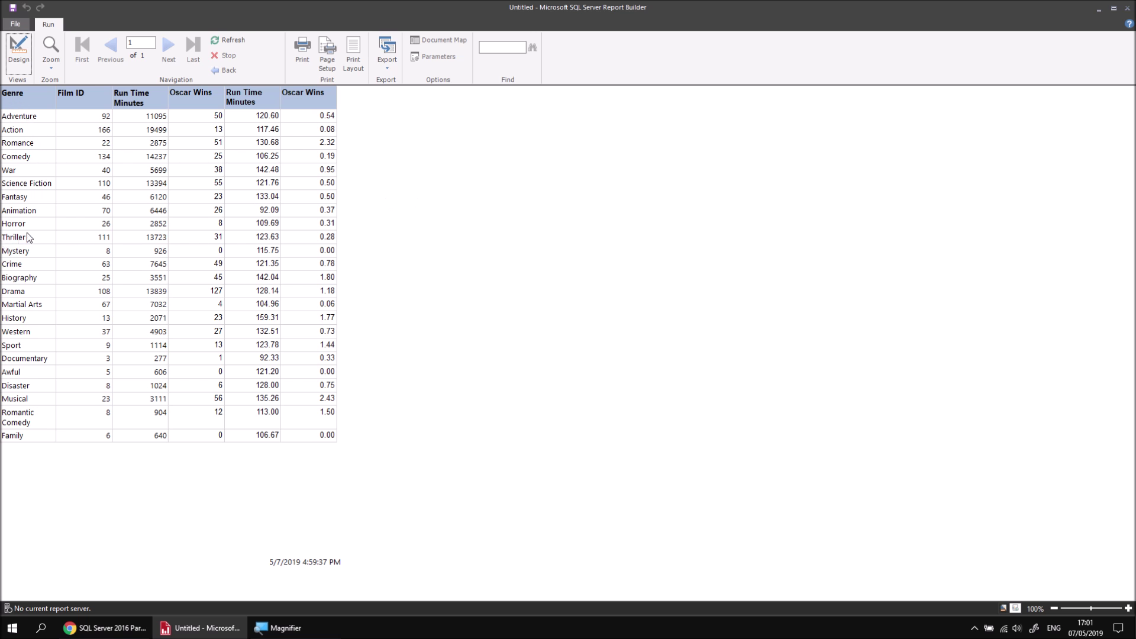
click(18, 50)
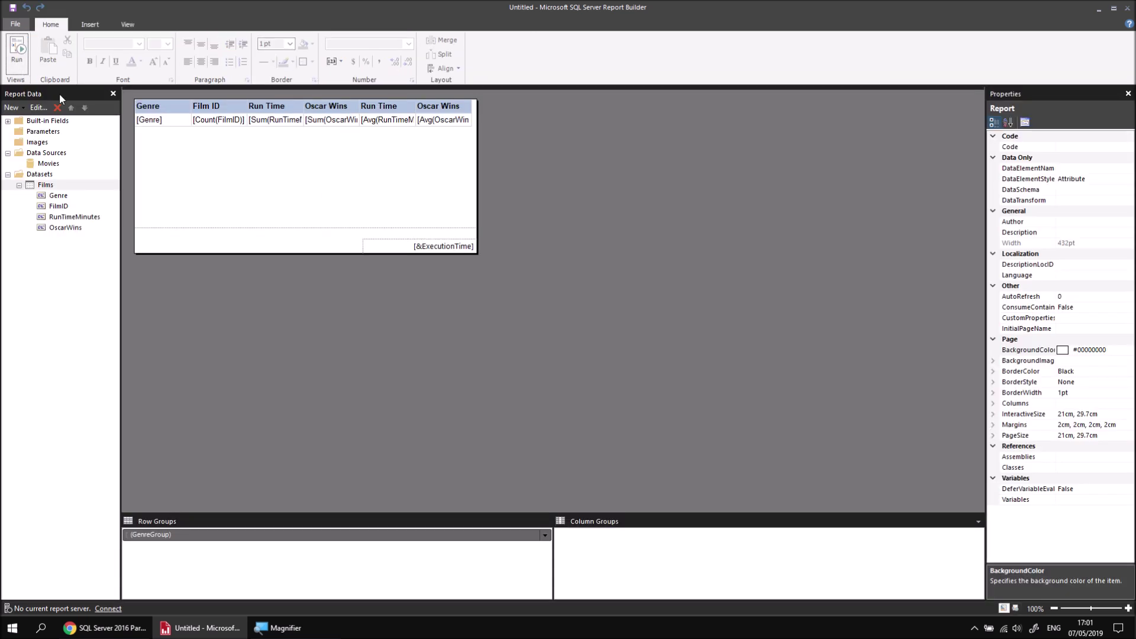
- Sort the whole table by Genre in A to Z order through its Tablix properties, and preview the sorted report
click(232, 165)
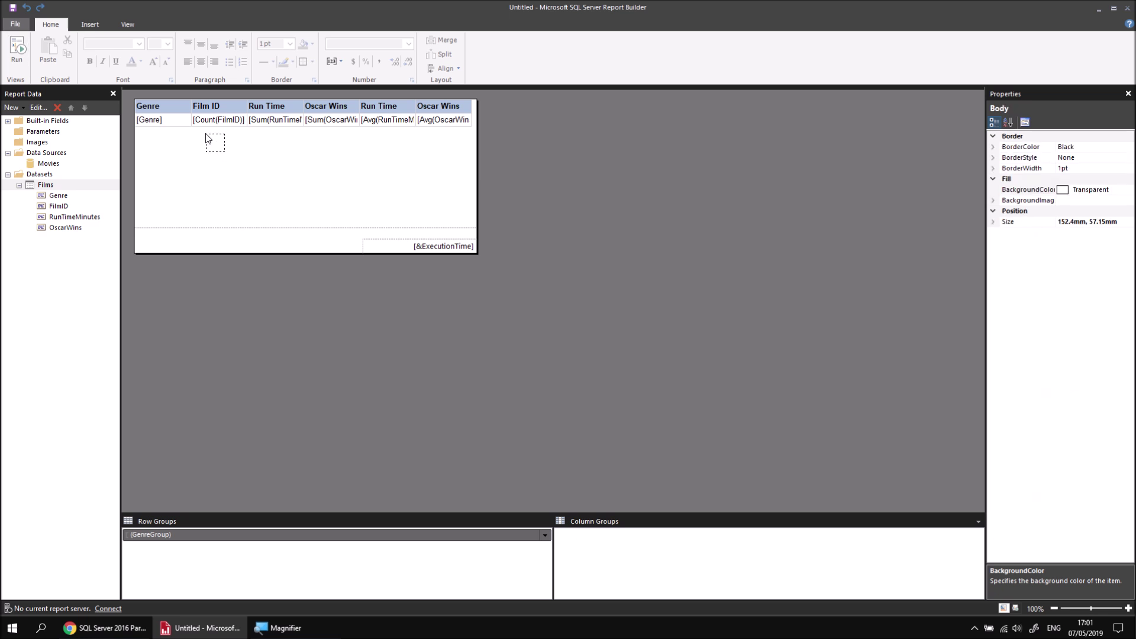
click(177, 120)
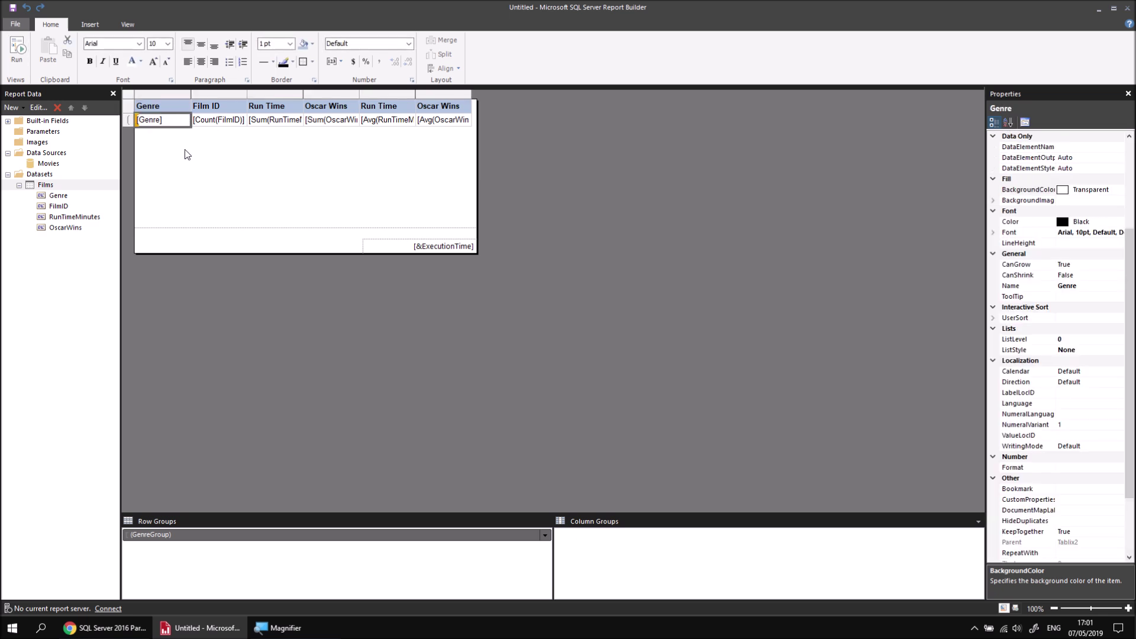
right_click(127, 94)
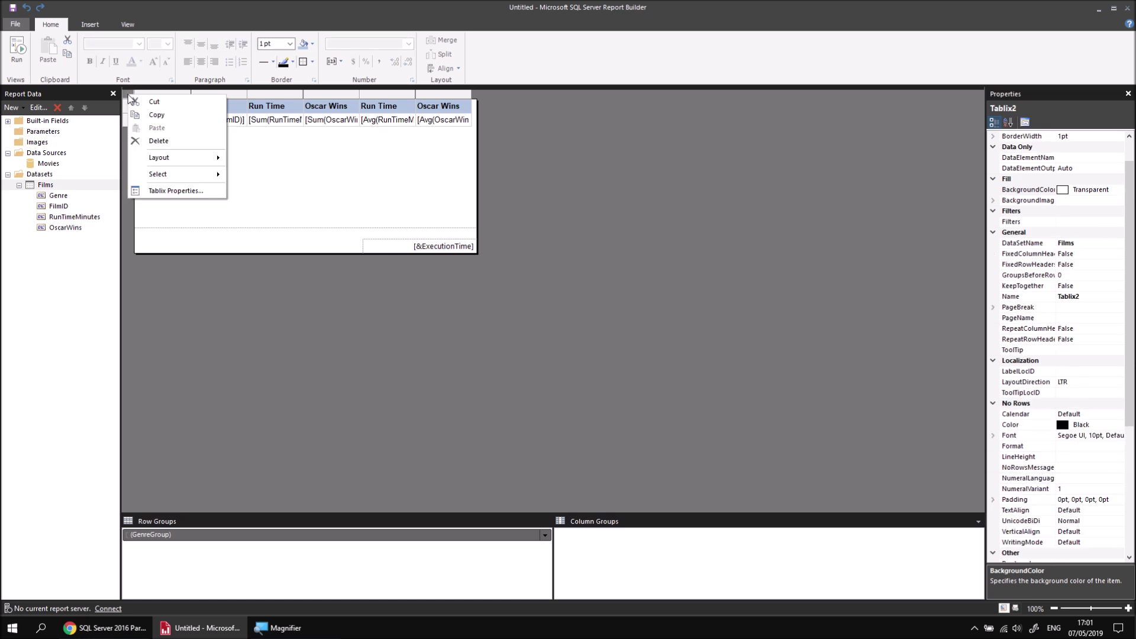
click(204, 191)
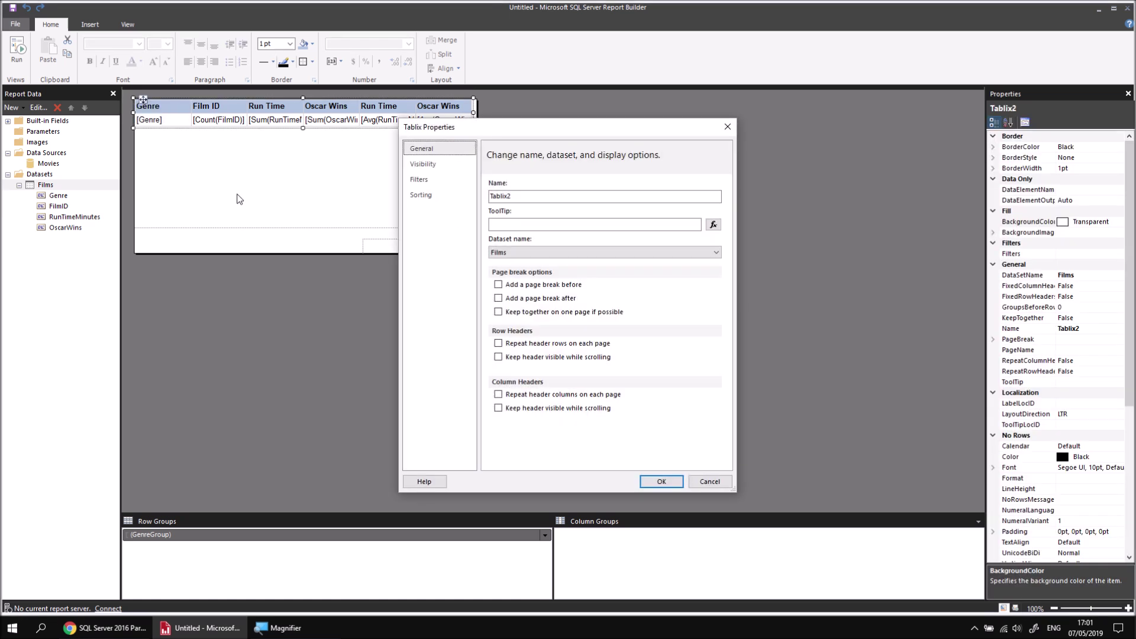
click(429, 197)
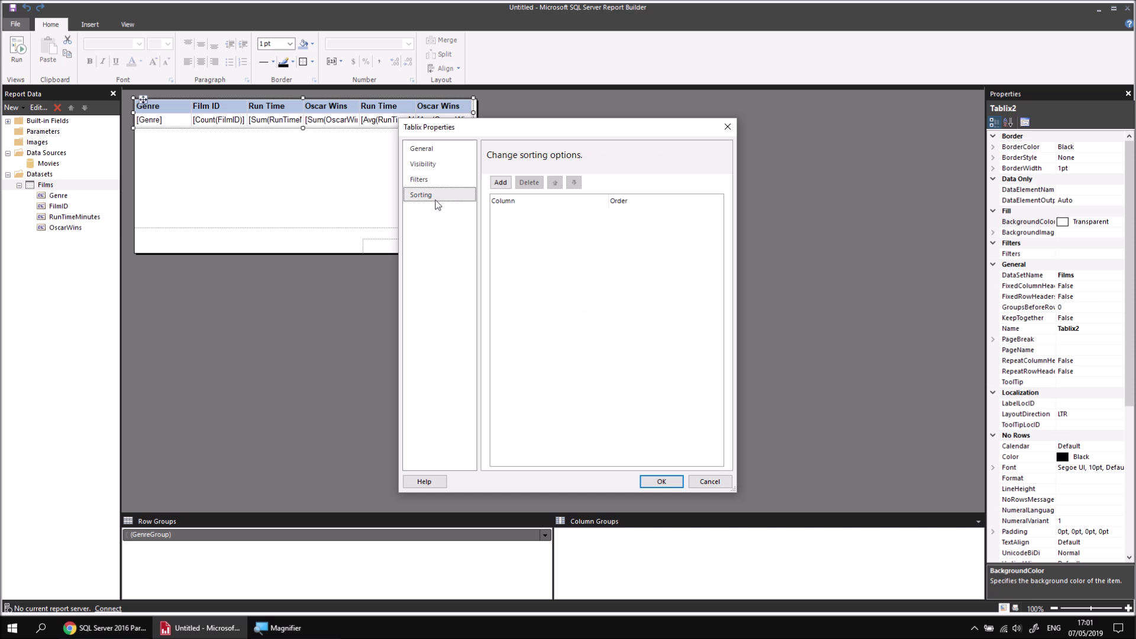
click(501, 182)
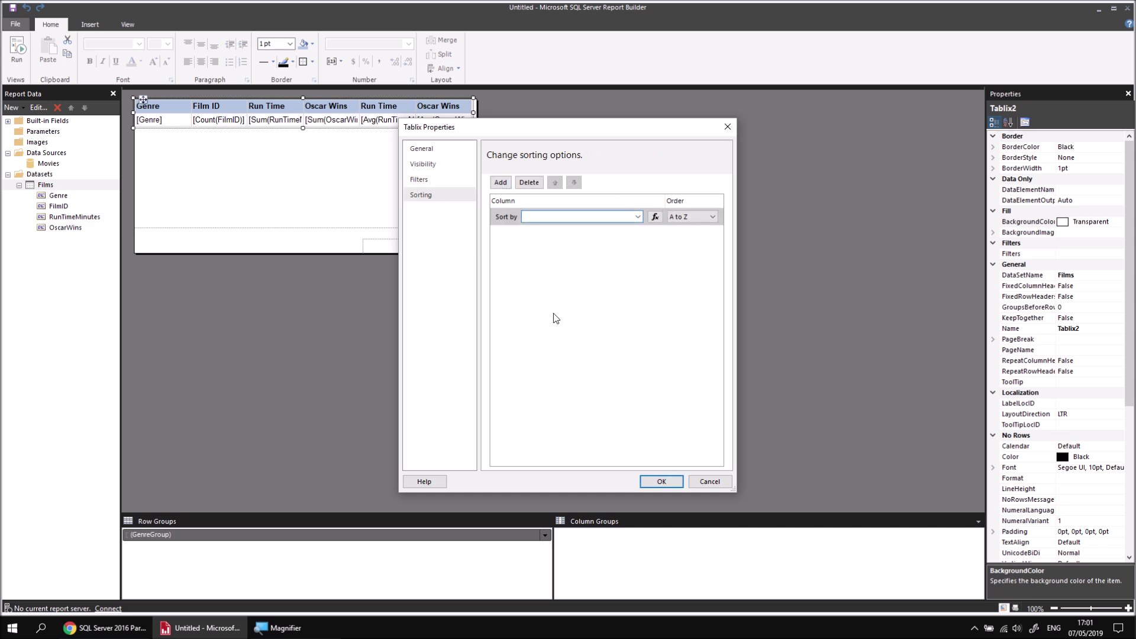
click(638, 217)
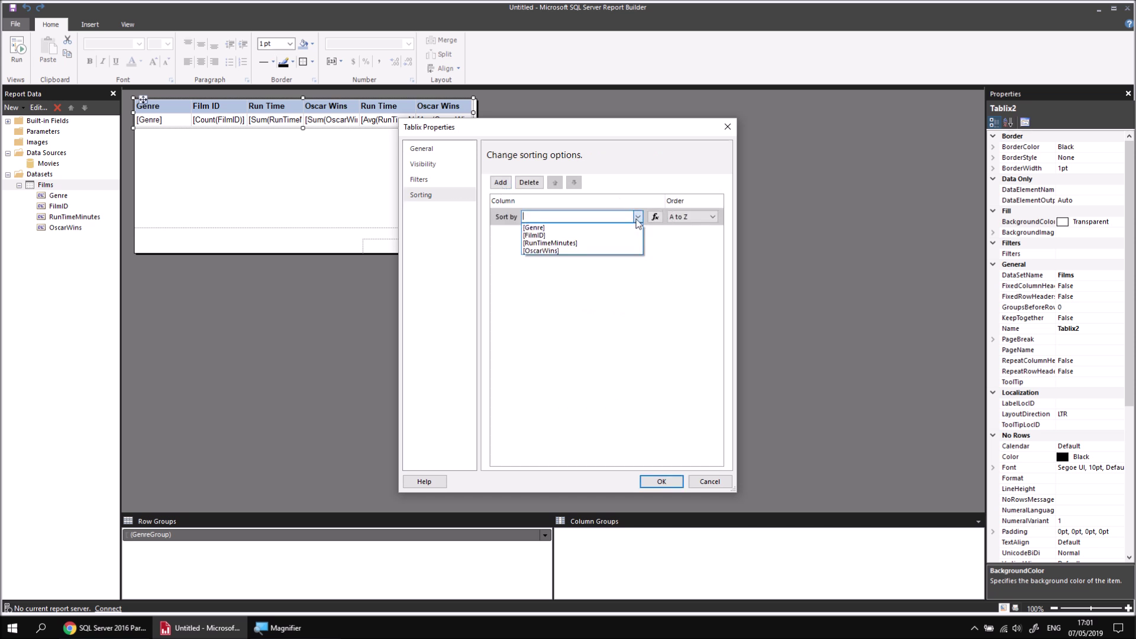
click(566, 227)
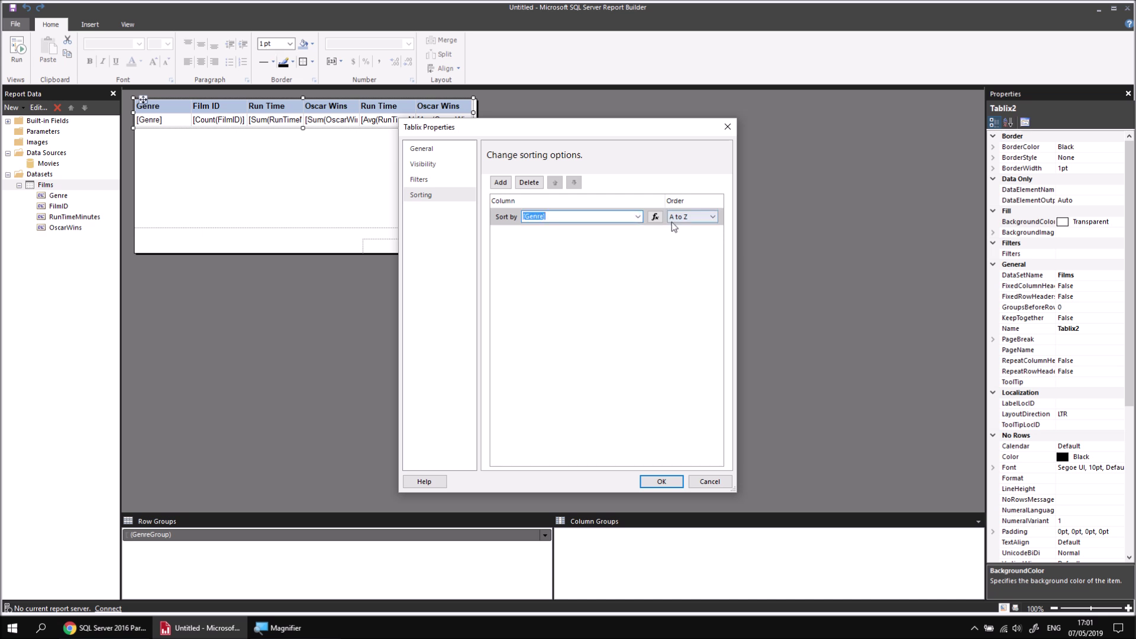
click(661, 482)
click(17, 51)
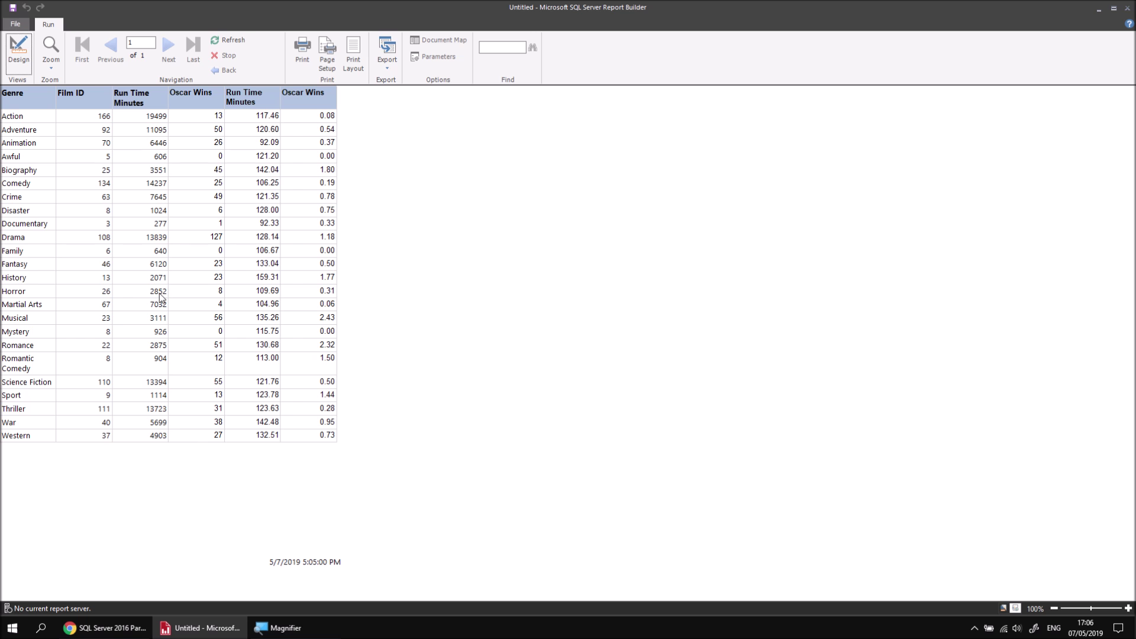
click(18, 57)
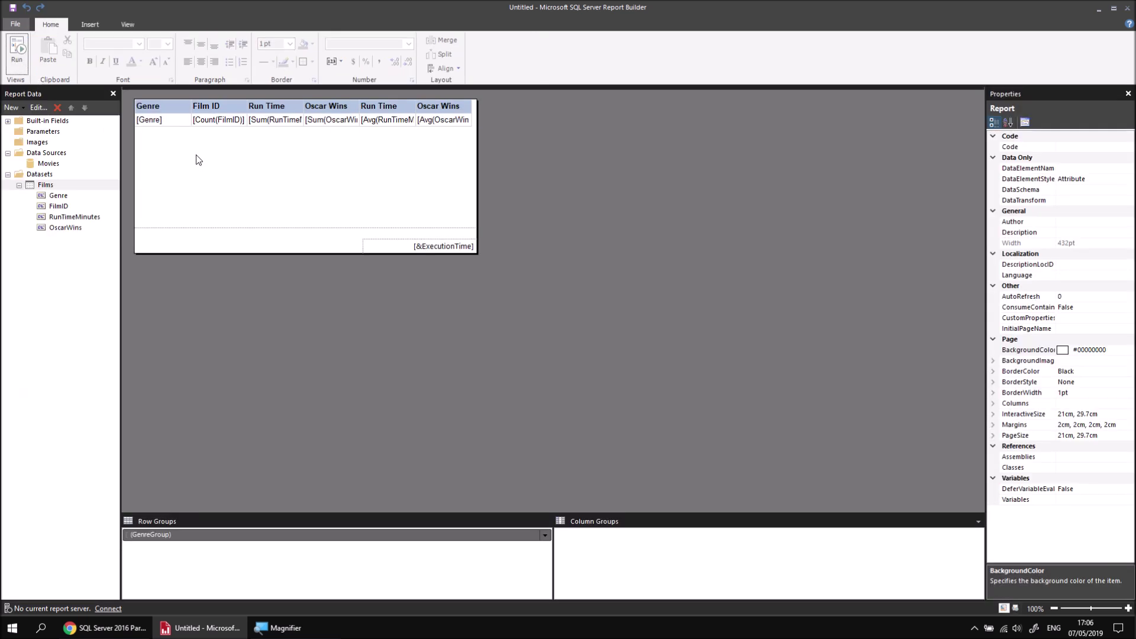
- Change the table's sorting to OscarWins in Z to A order, and preview the report before returning to the design
click(164, 122)
right_click(134, 109)
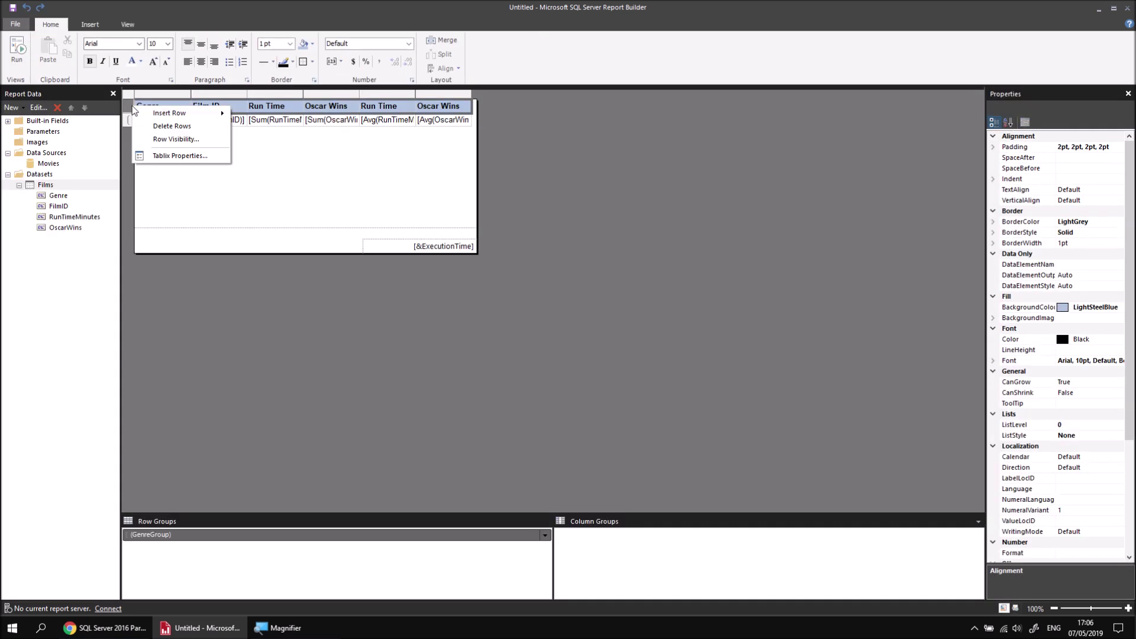
click(182, 155)
click(420, 196)
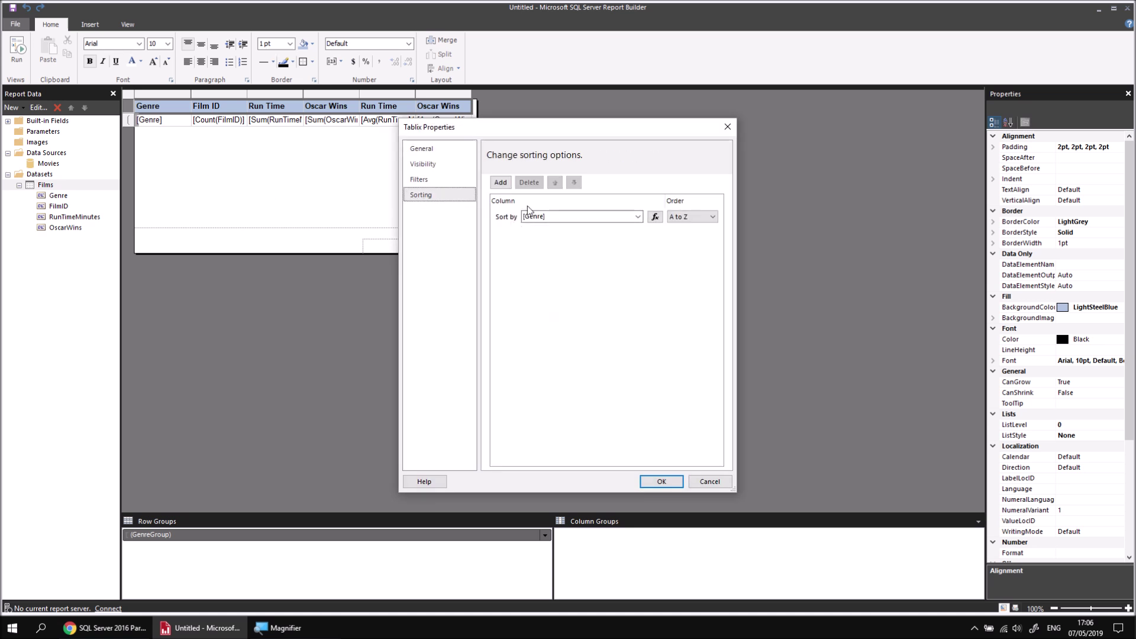
click(639, 216)
click(566, 249)
click(687, 218)
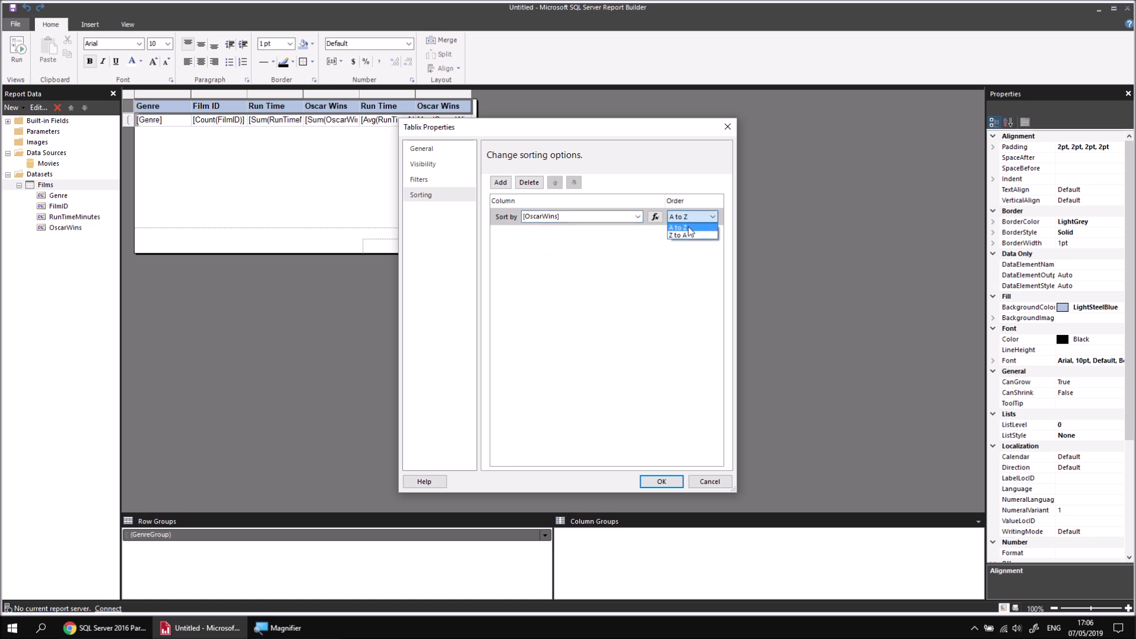
click(690, 236)
drag(541, 125, 541, 137)
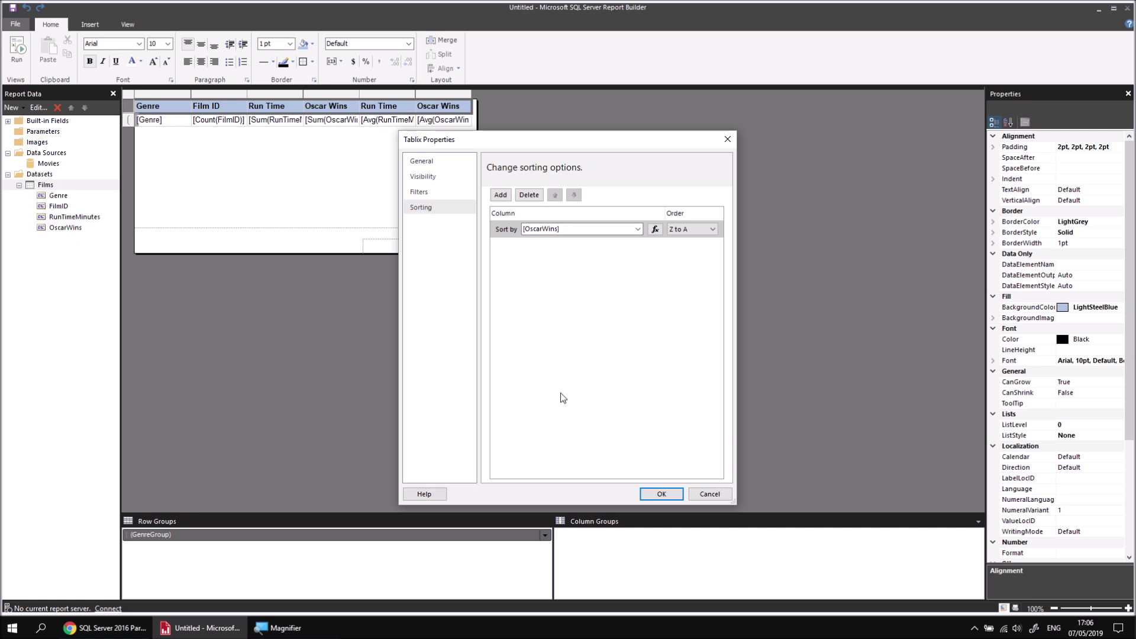
click(658, 494)
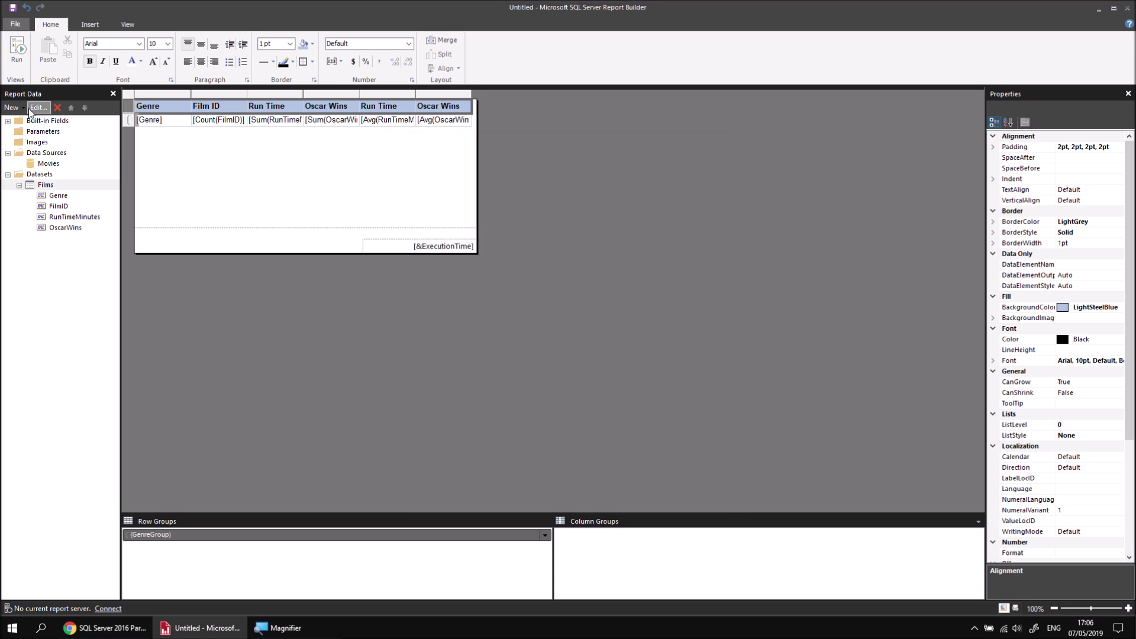
click(16, 49)
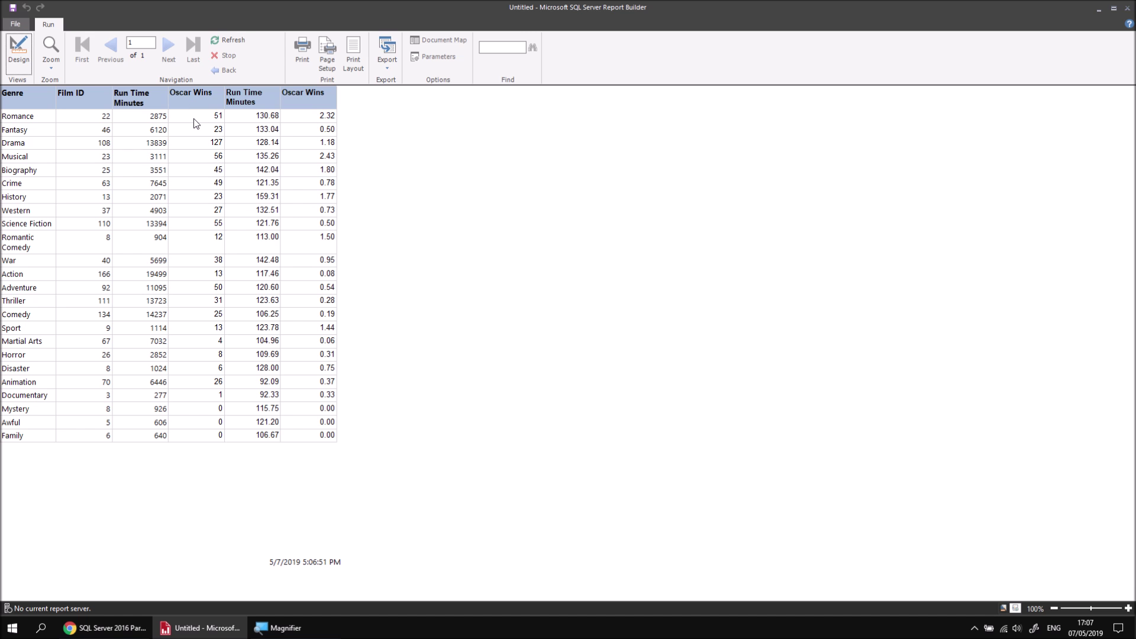
click(26, 52)
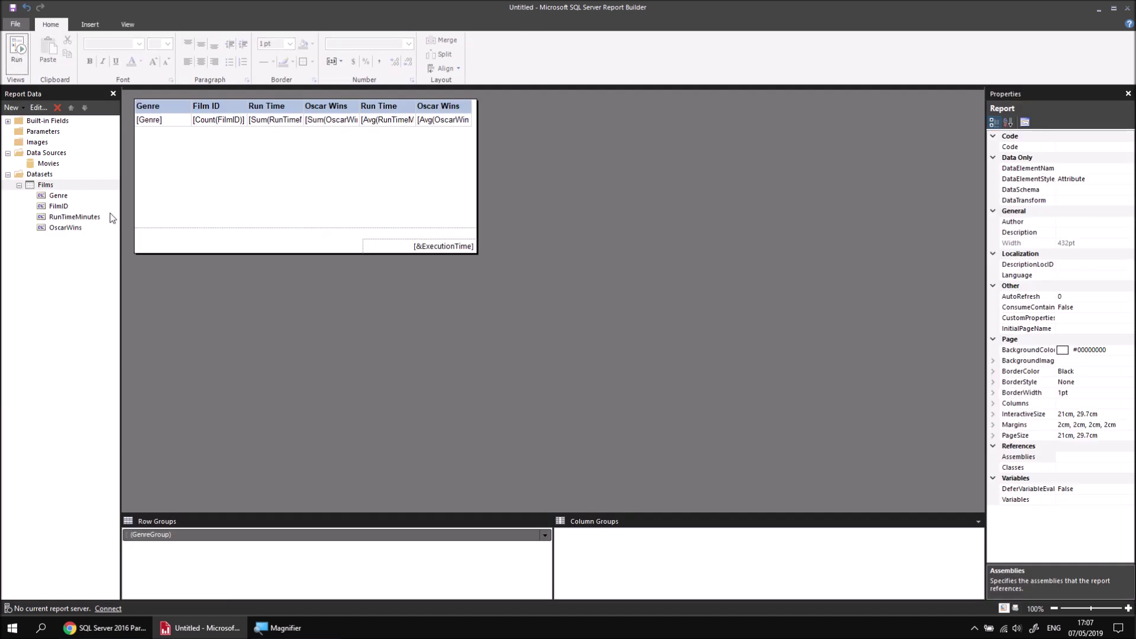
- Try to sort the table by total Oscar wins by setting its sort expression to =SUM(Fields!OscarWins.Value)
click(171, 122)
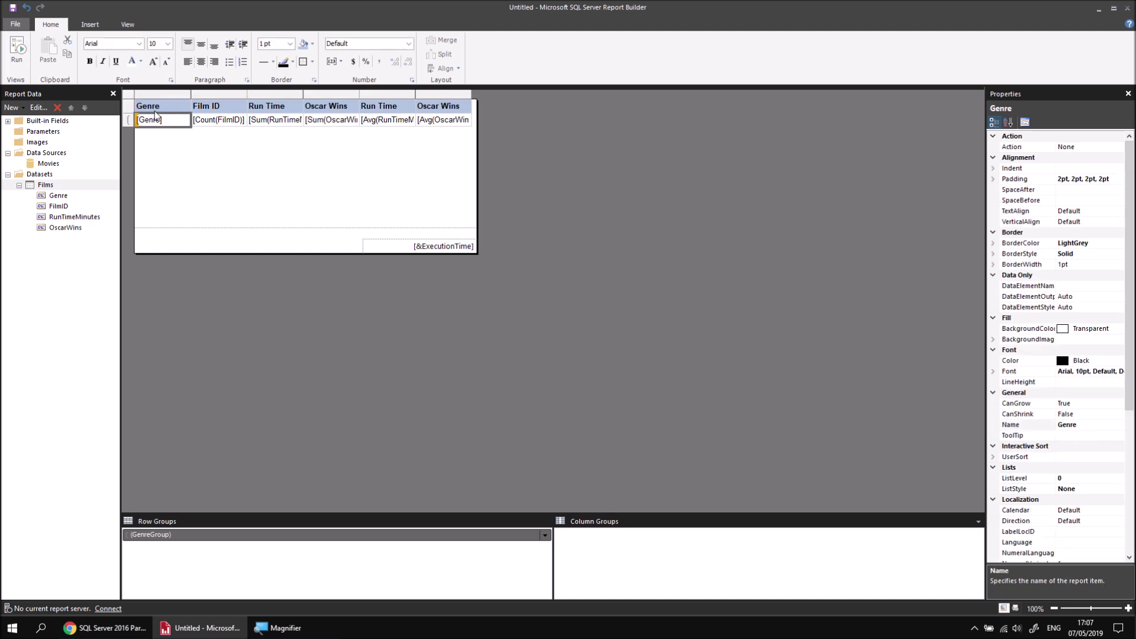
right_click(129, 111)
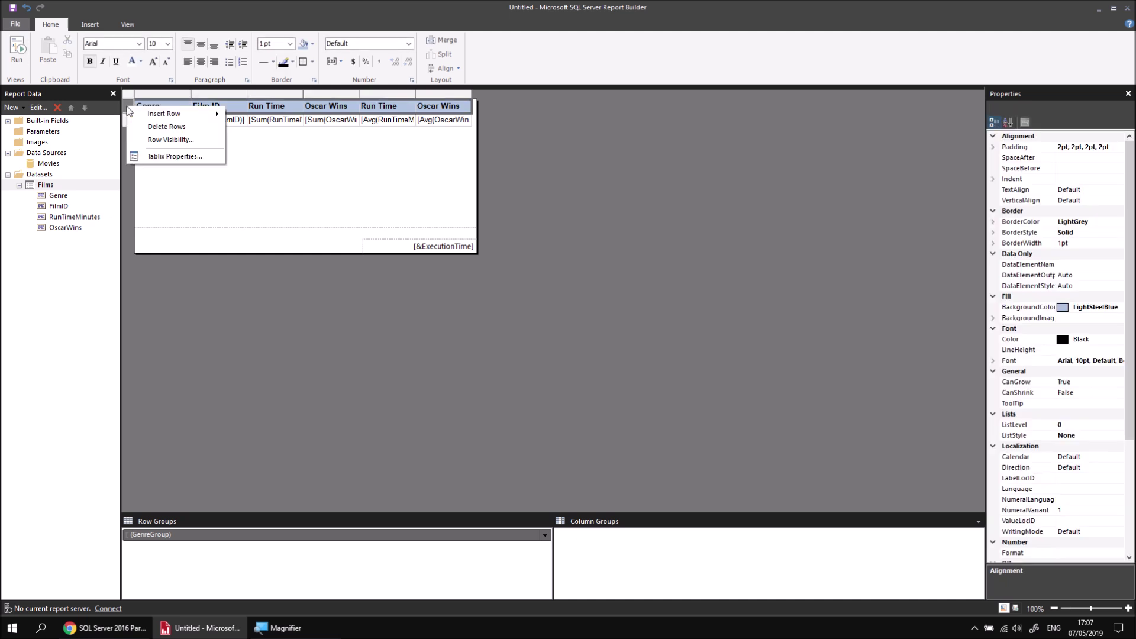
click(167, 159)
click(432, 197)
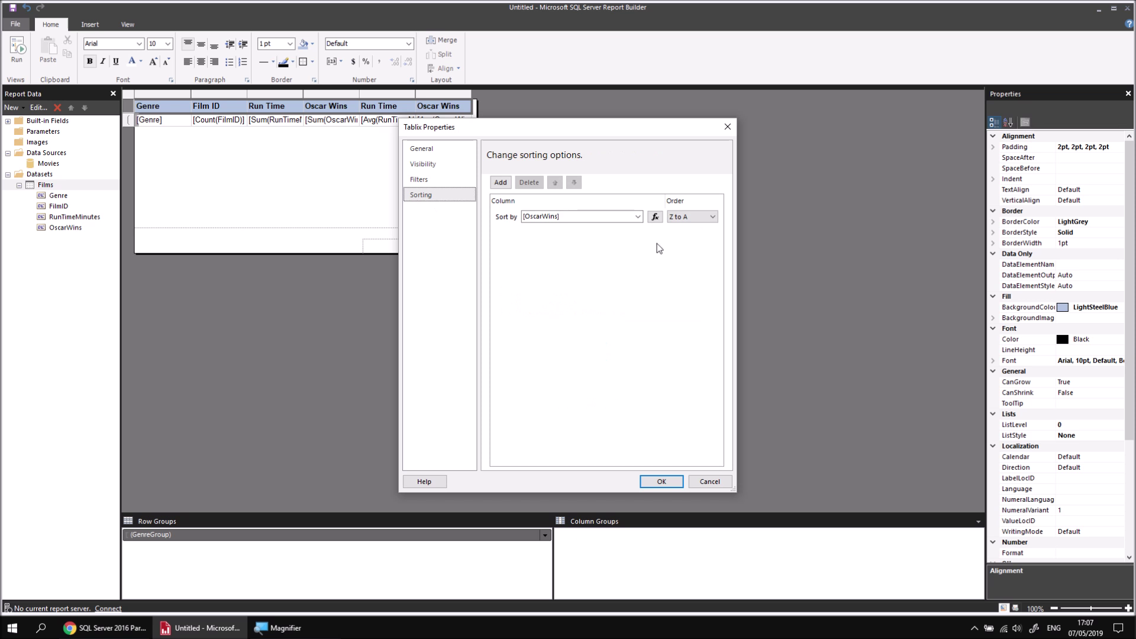
click(638, 217)
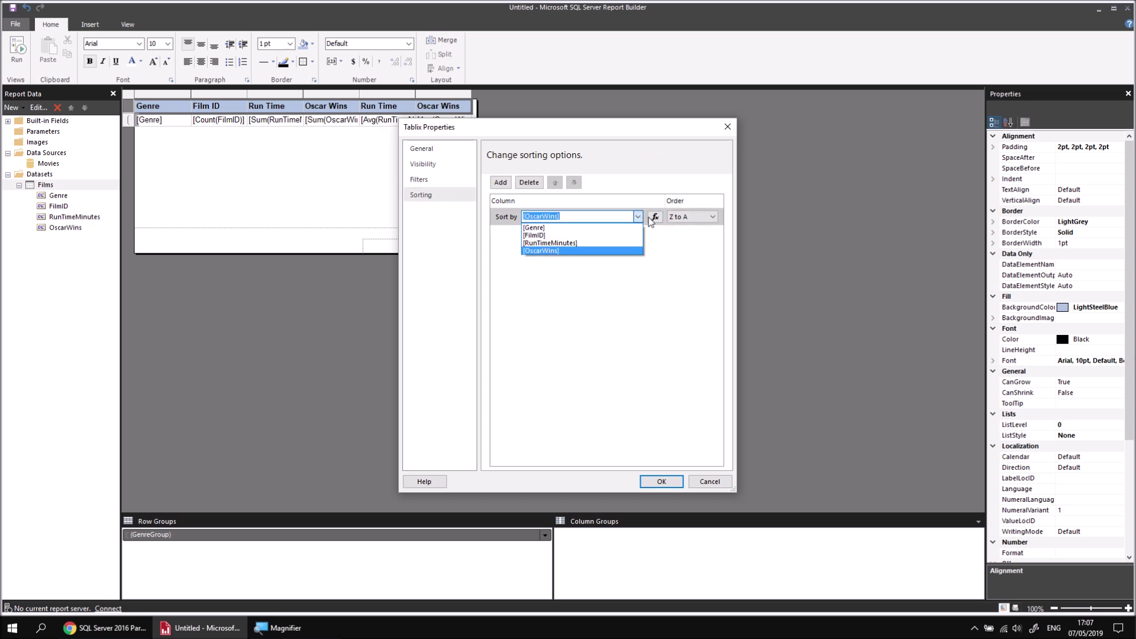
click(561, 252)
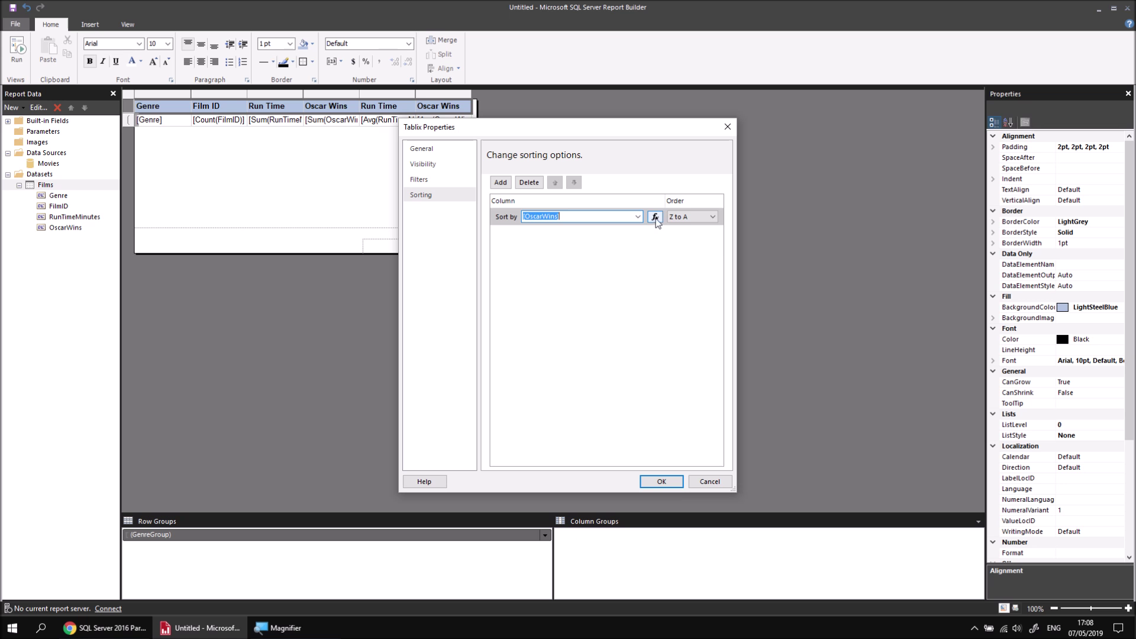
click(655, 218)
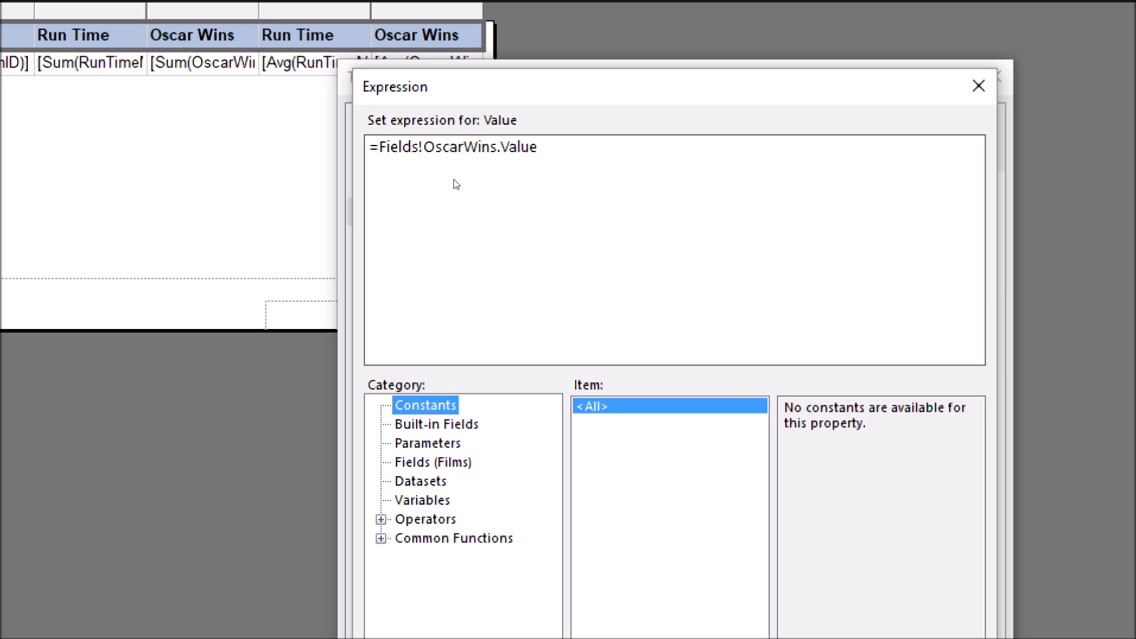
click(424, 171)
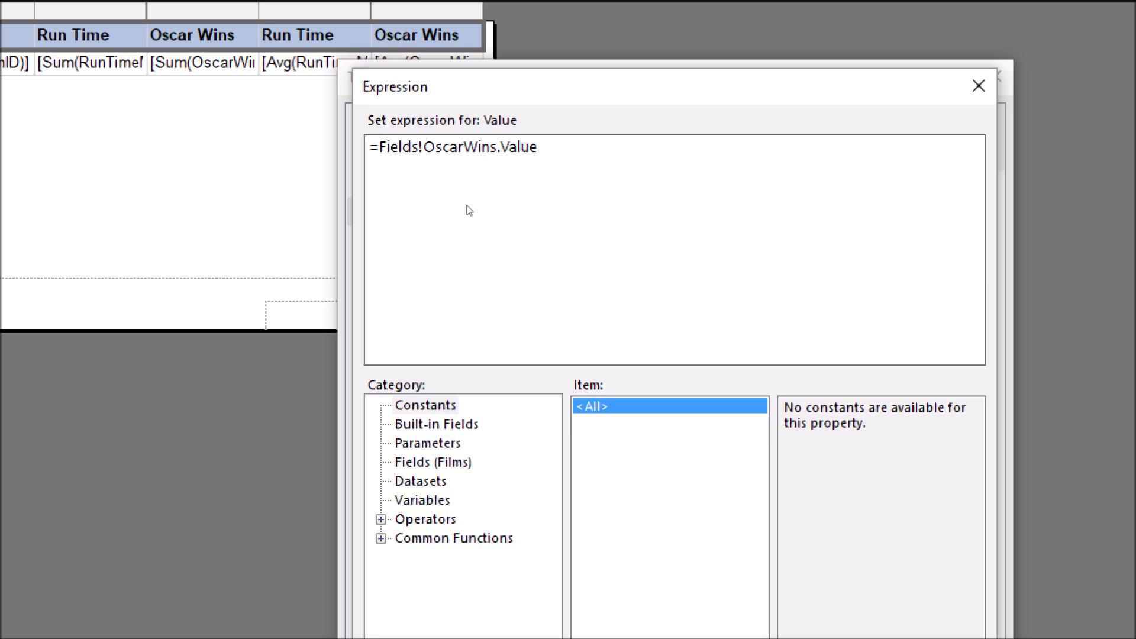
text(SUM()
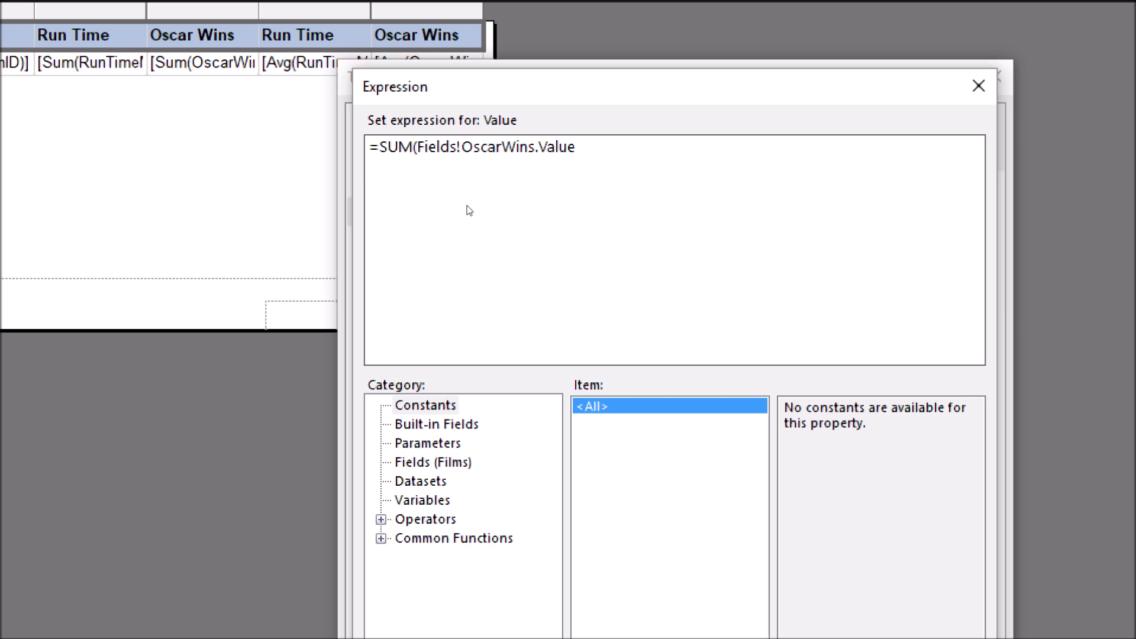
key(End)
text())
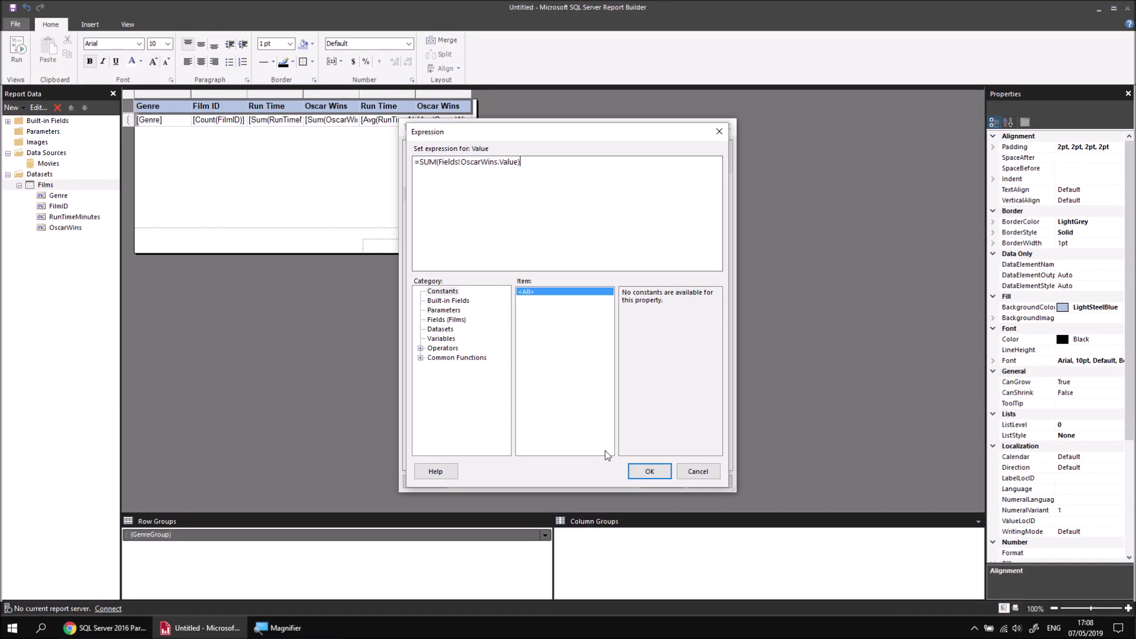
click(649, 472)
click(651, 482)
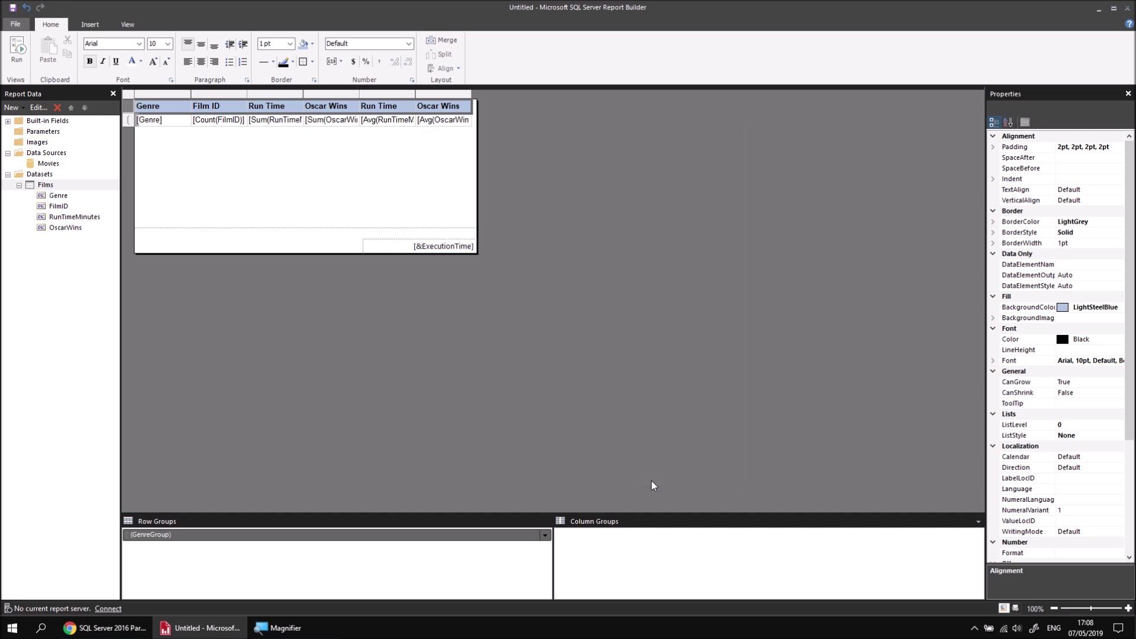
- Run the report to read the error details, and remove the sort entry from the table's Tablix properties
click(22, 52)
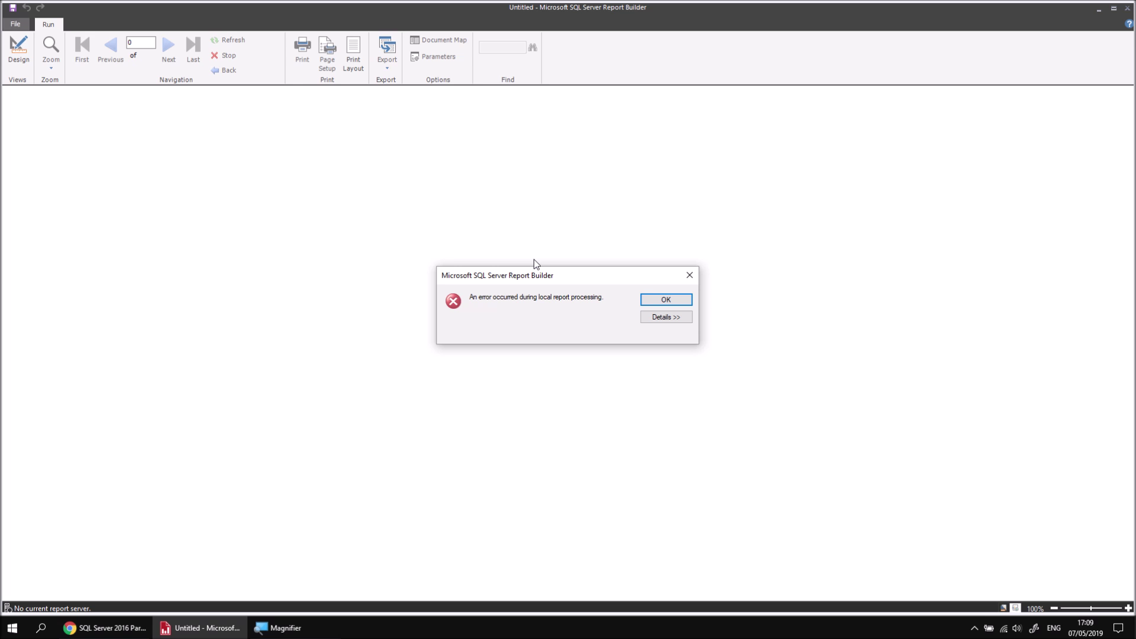
click(671, 319)
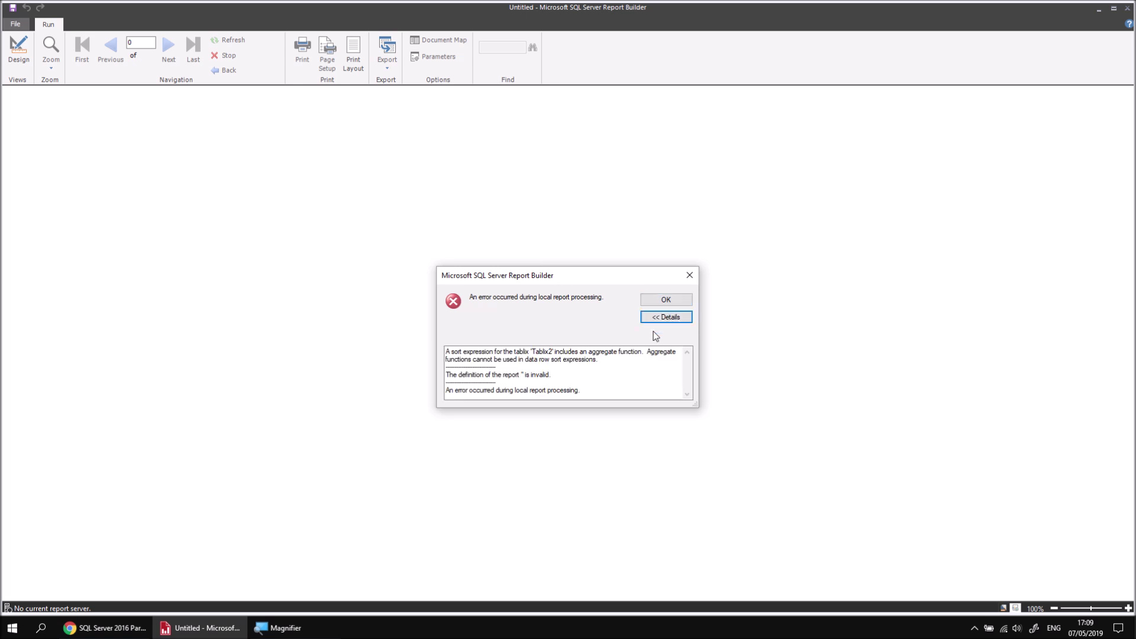
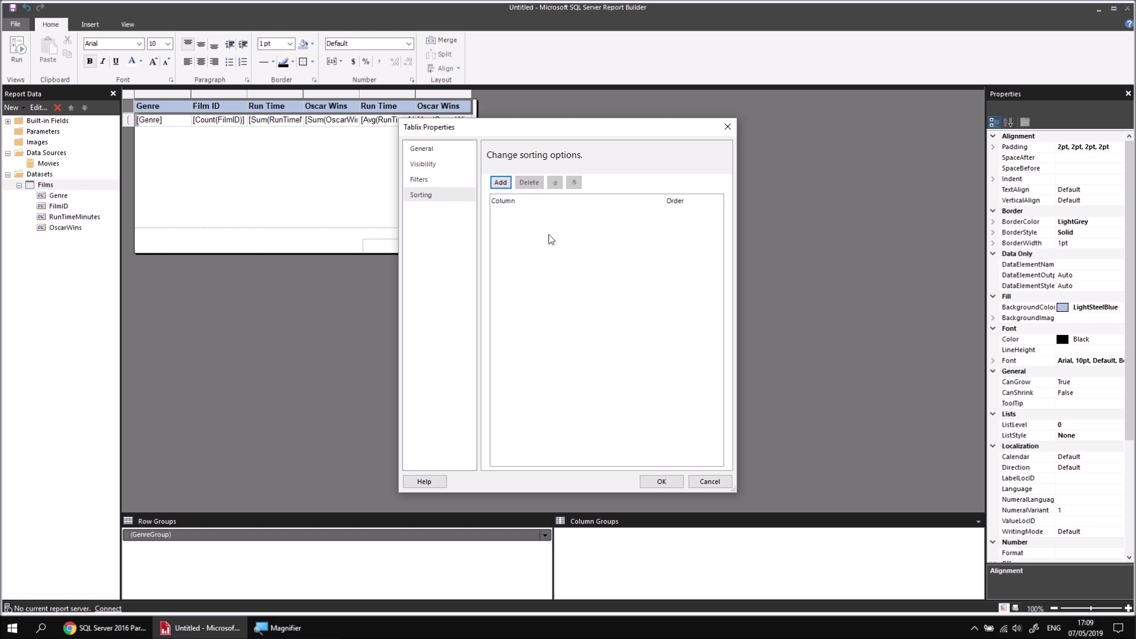
click(661, 481)
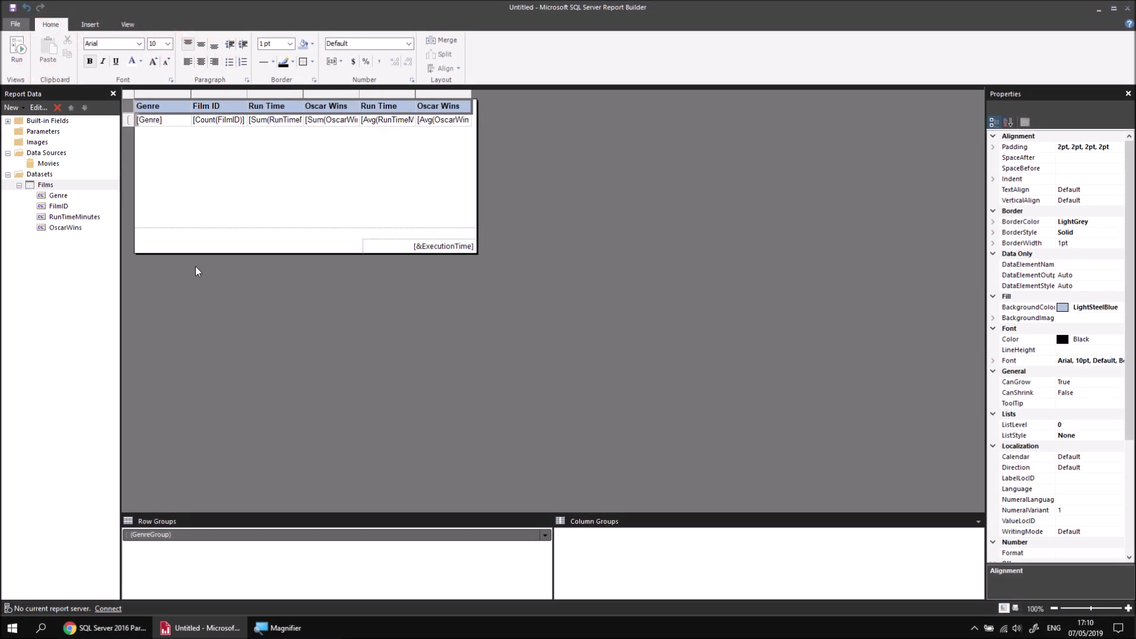
- Add a sort on OscarWins to the GenreGroup row group through its group properties
right_click(179, 538)
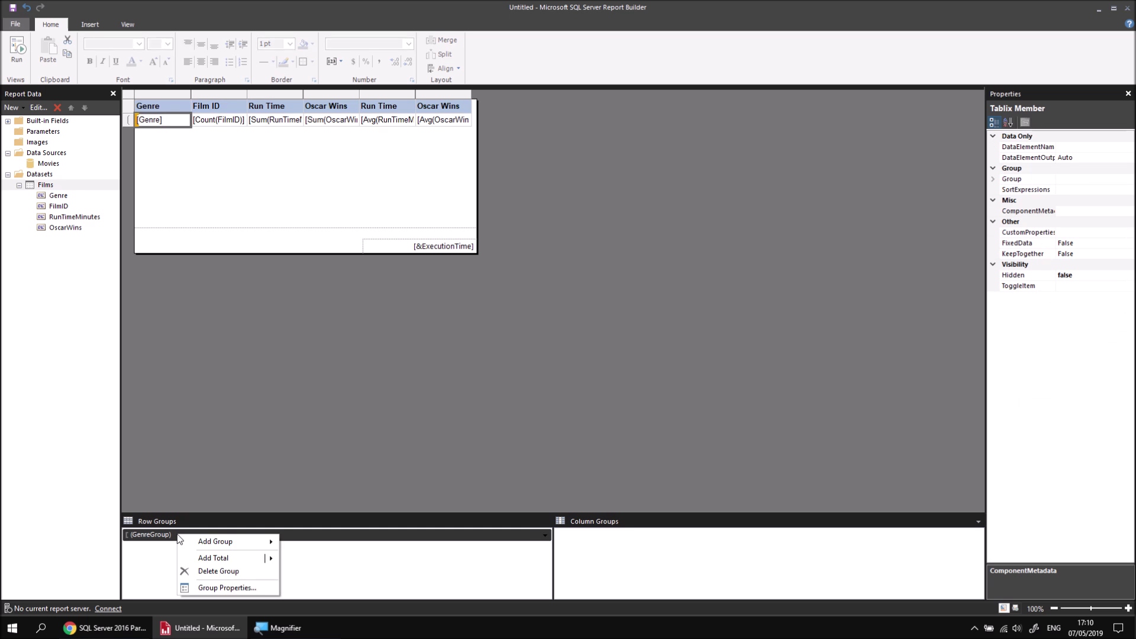
click(251, 587)
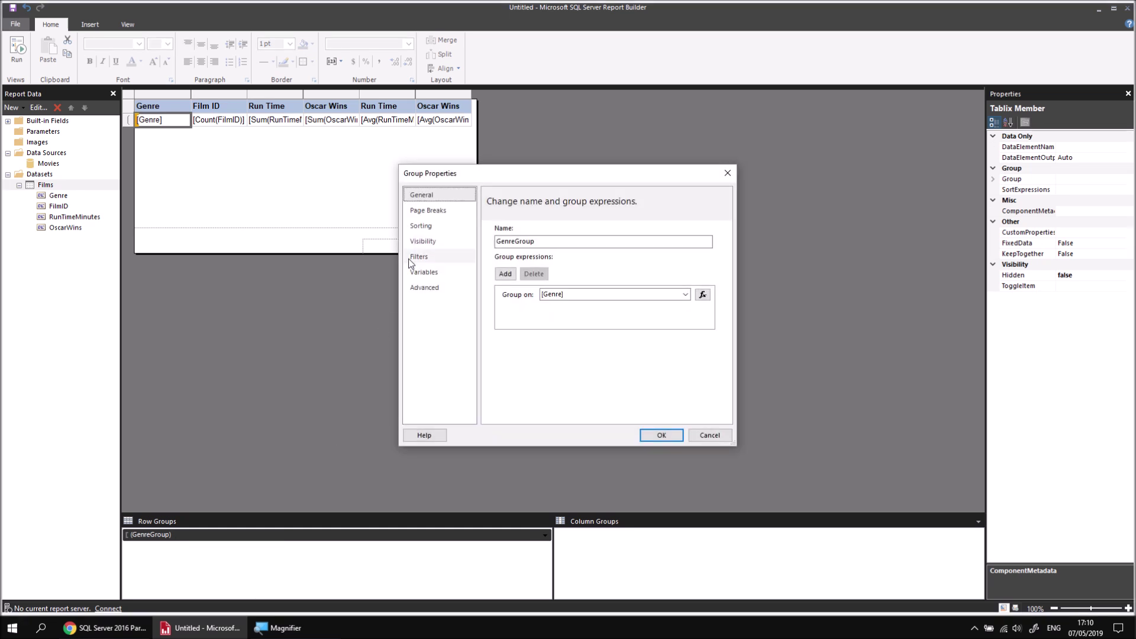
click(424, 226)
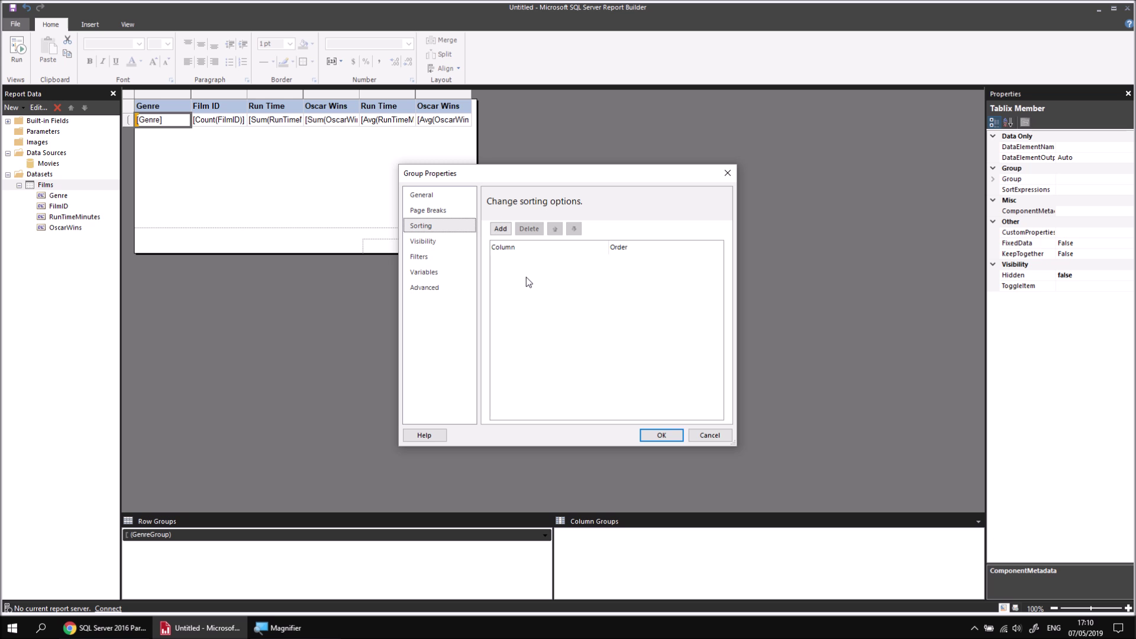
click(501, 228)
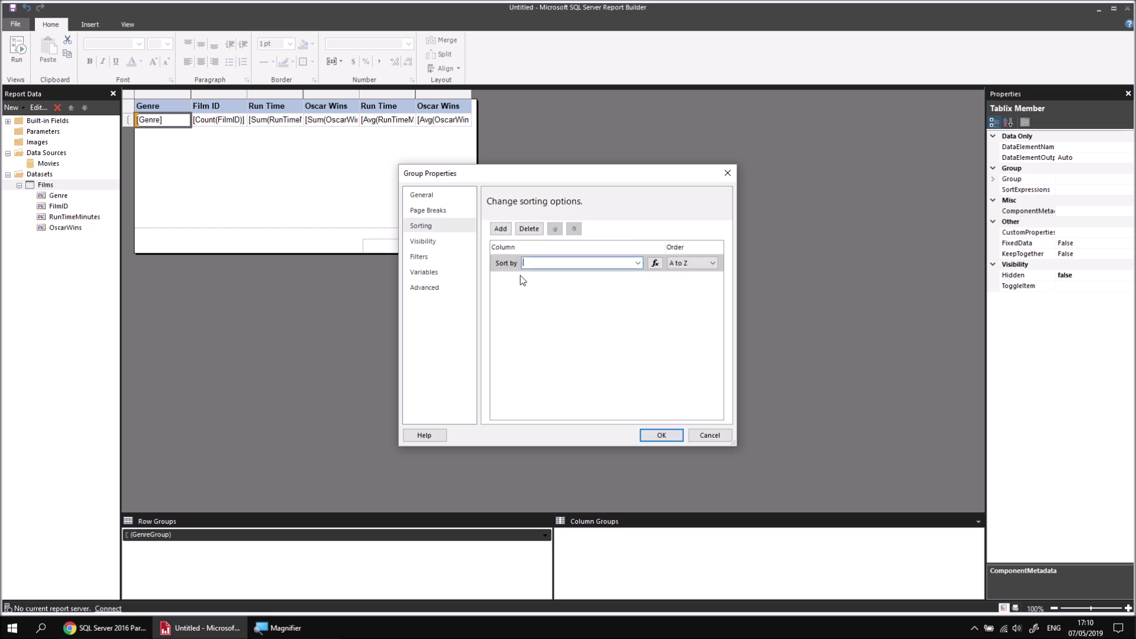
click(638, 263)
click(561, 297)
- Set the GenreGroup sort expression to =SUM(Fields!OscarWins.Value)
click(655, 264)
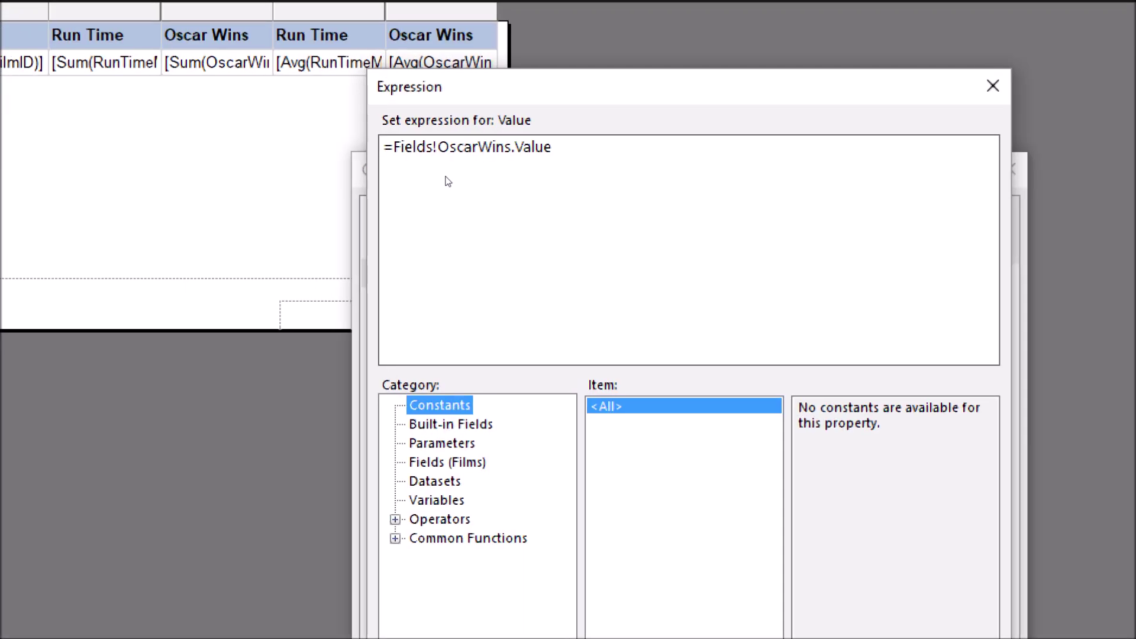
click(426, 170)
text(SUM()
key(ctrl+Right)
key(End)
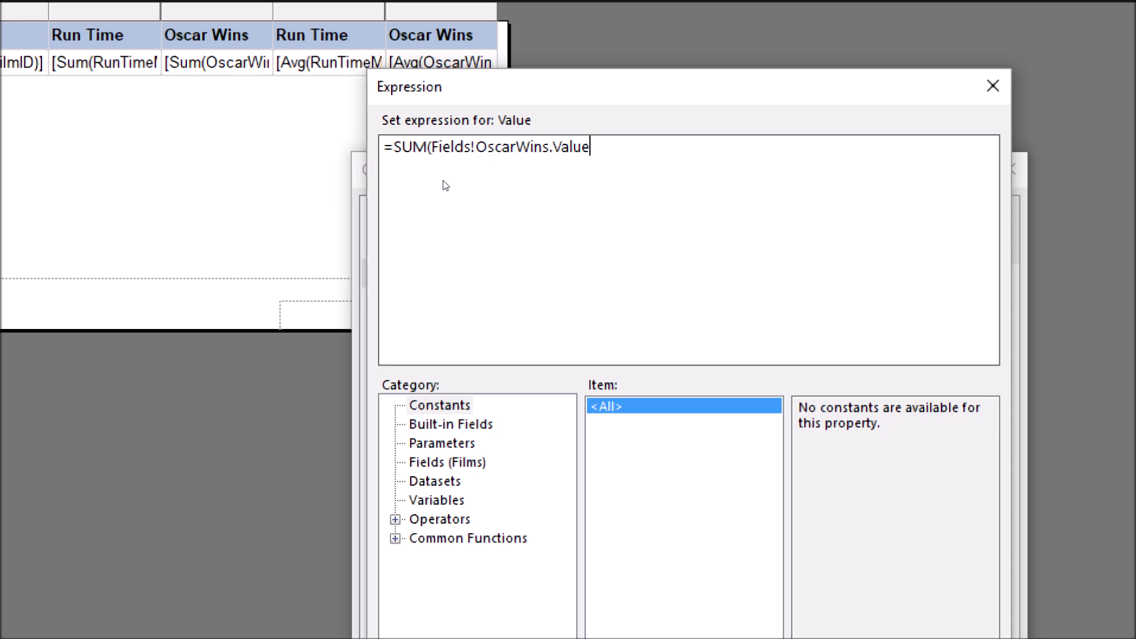
text())
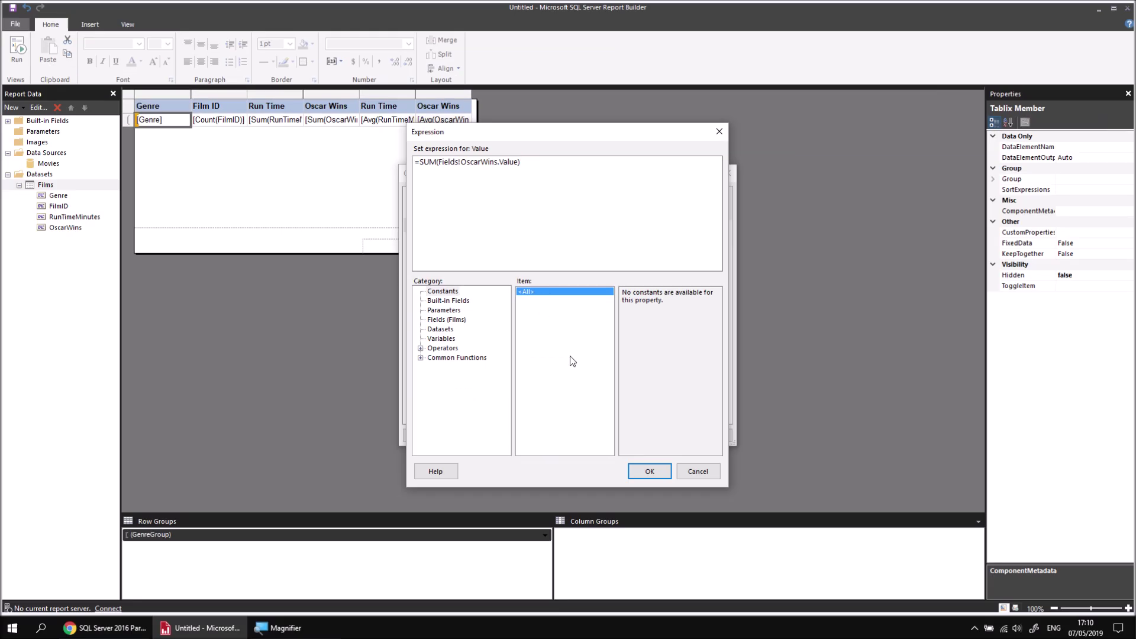
click(650, 471)
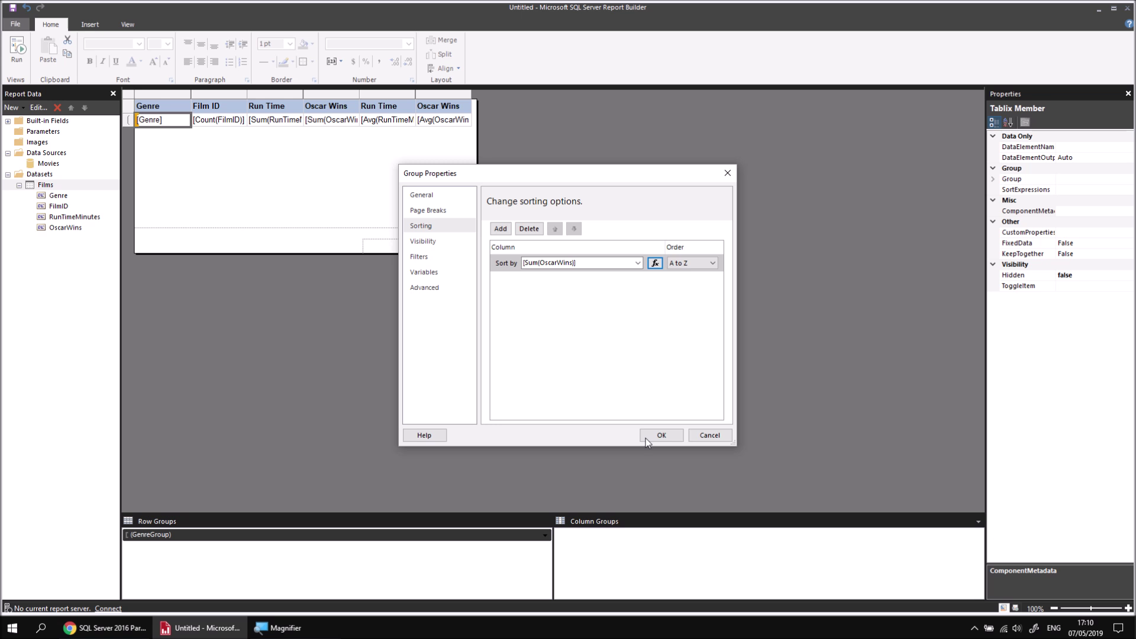
- Set the group's sort order to Z to A, and preview the report before returning to the design
click(691, 264)
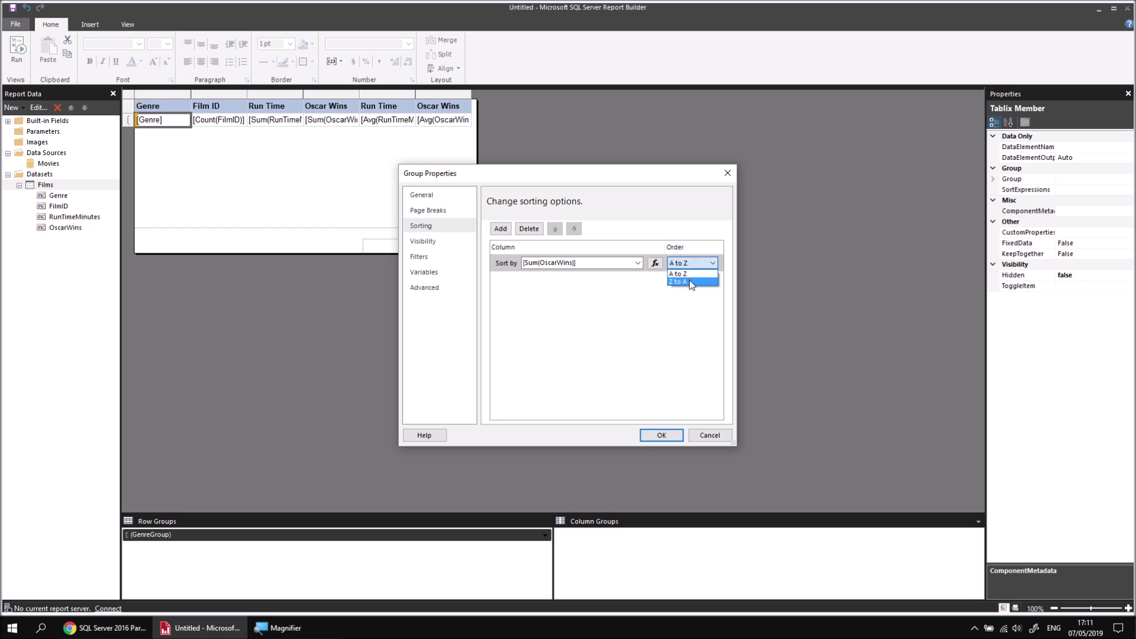
click(688, 282)
click(657, 436)
click(25, 70)
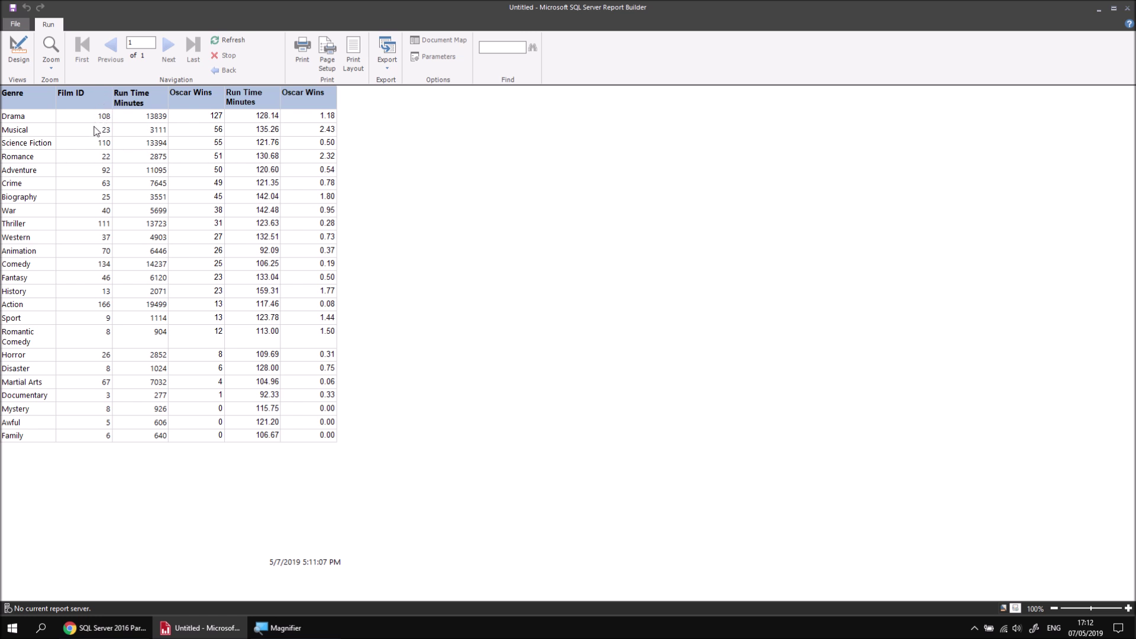
click(19, 53)
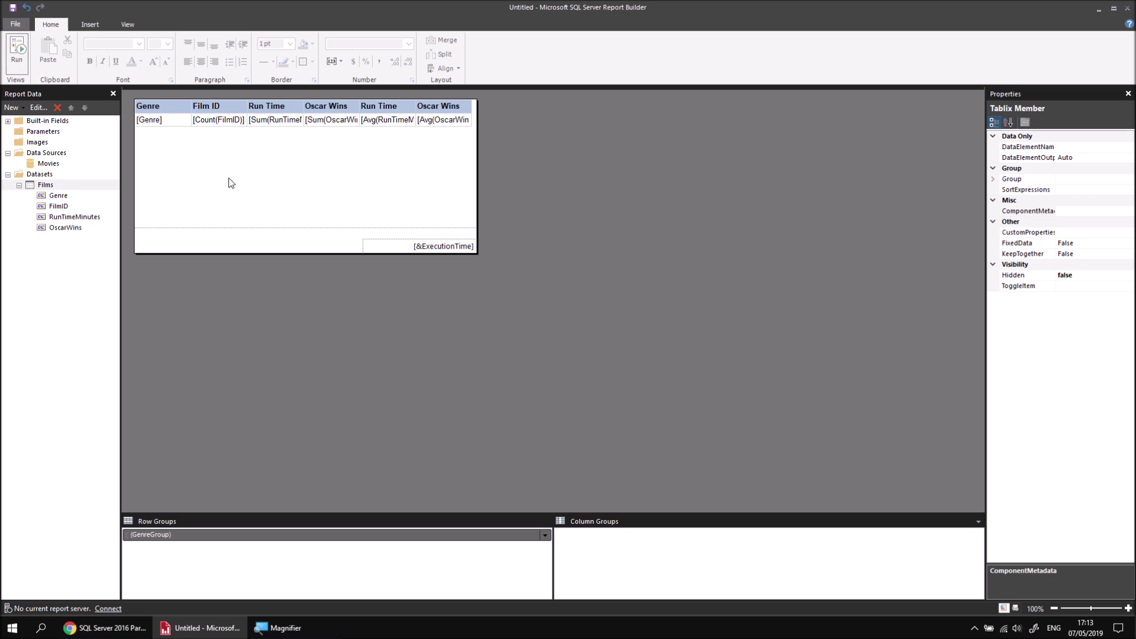
- Enable interactive sorting on the Film ID header text box, sorting groups with GenreGroup as the target
click(229, 107)
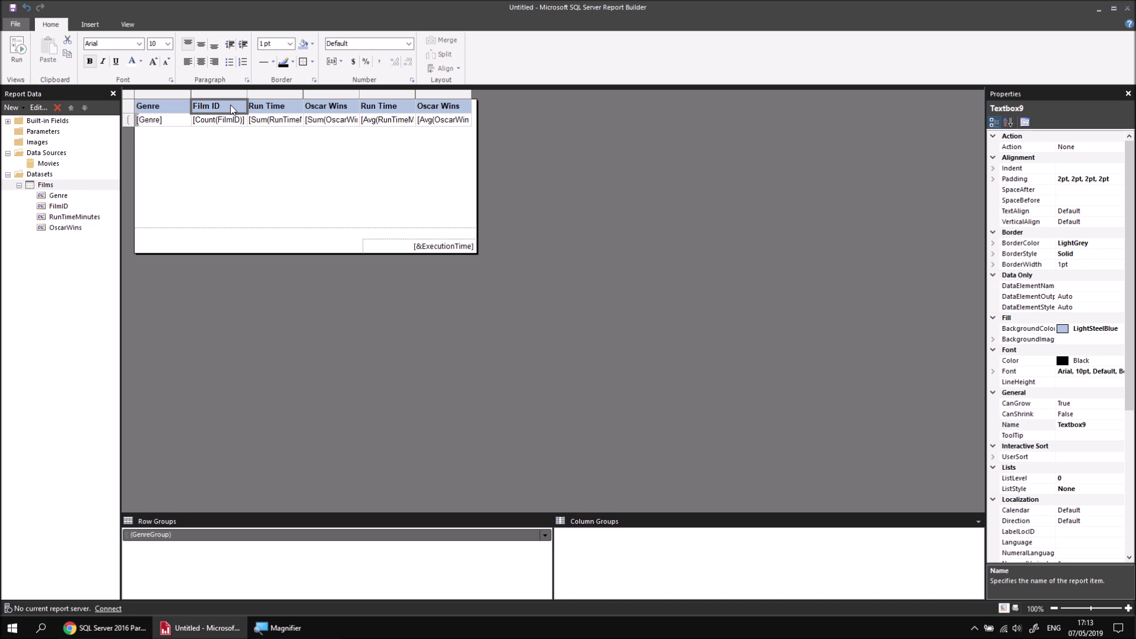
right_click(230, 104)
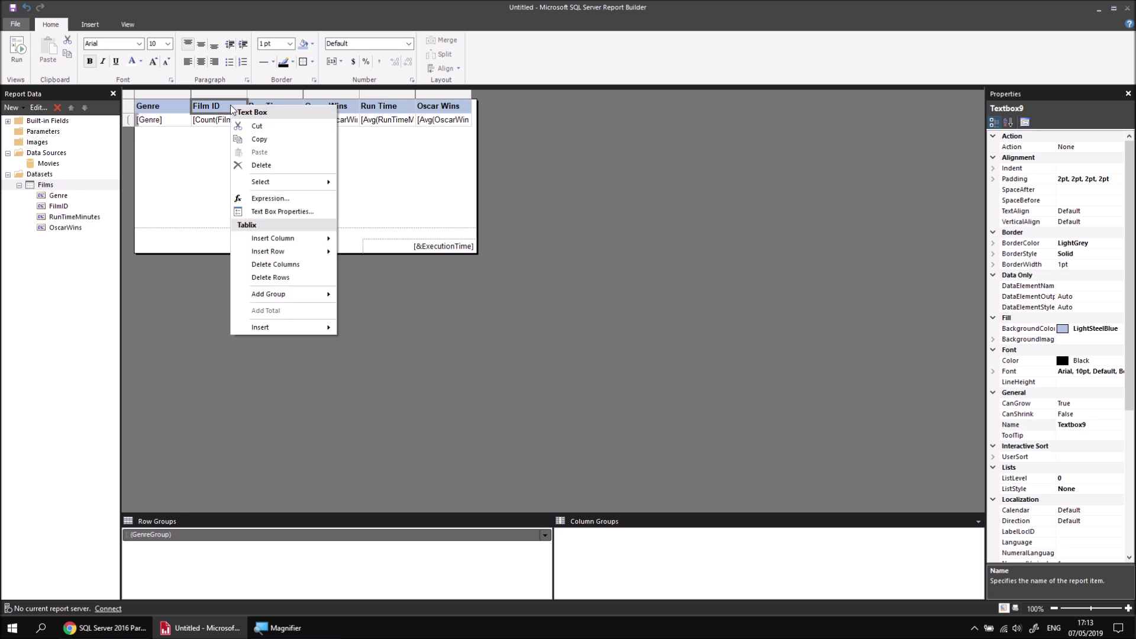
click(266, 216)
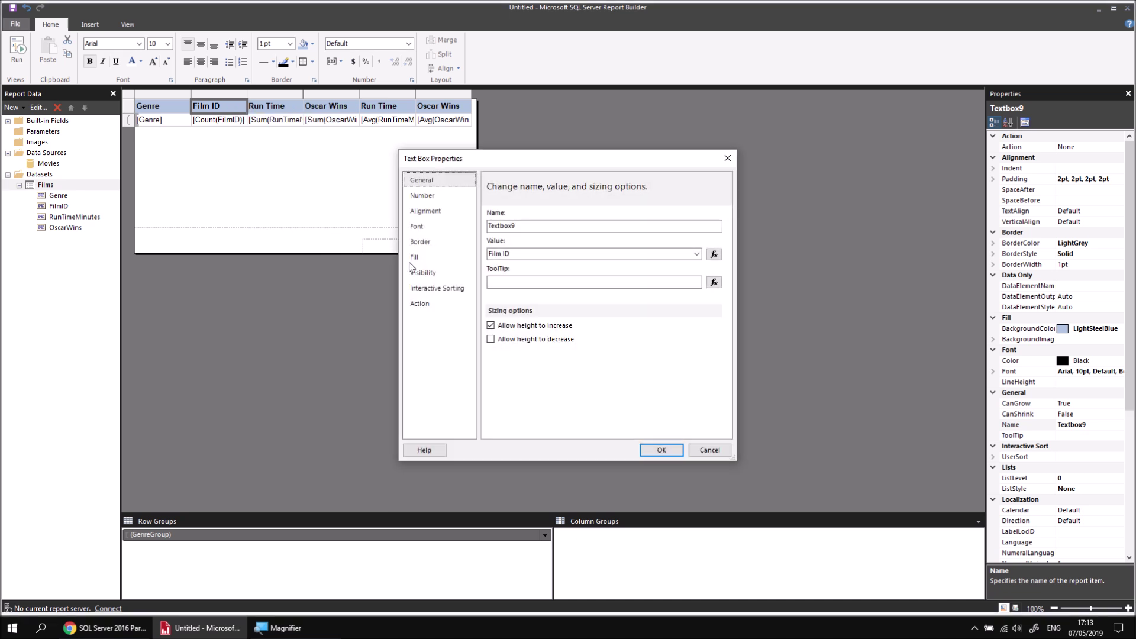
click(460, 290)
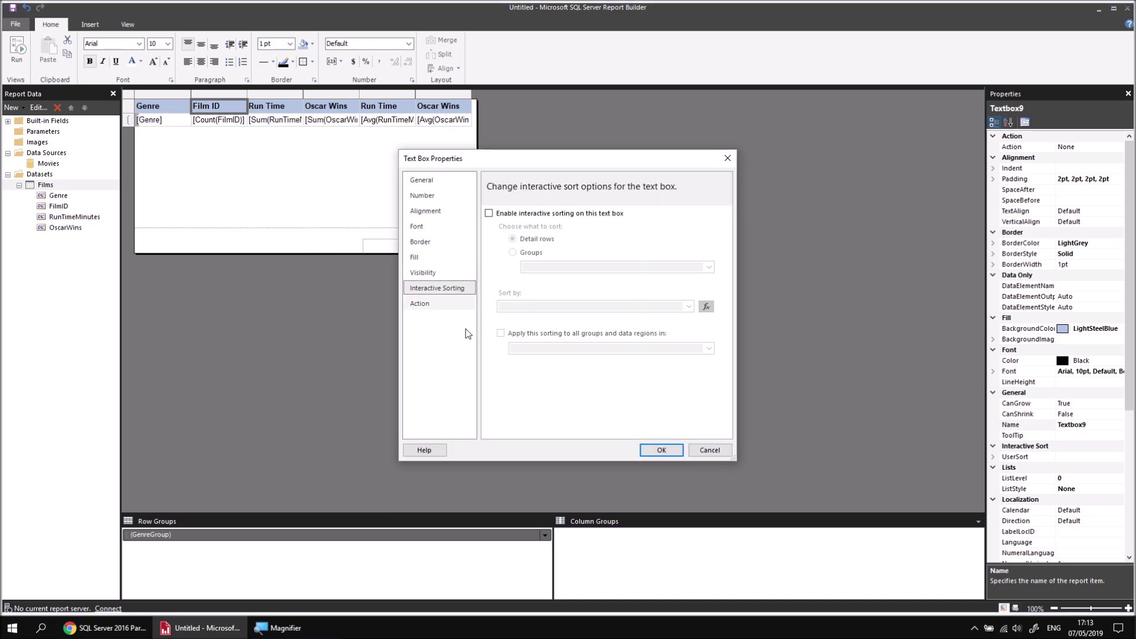
click(489, 213)
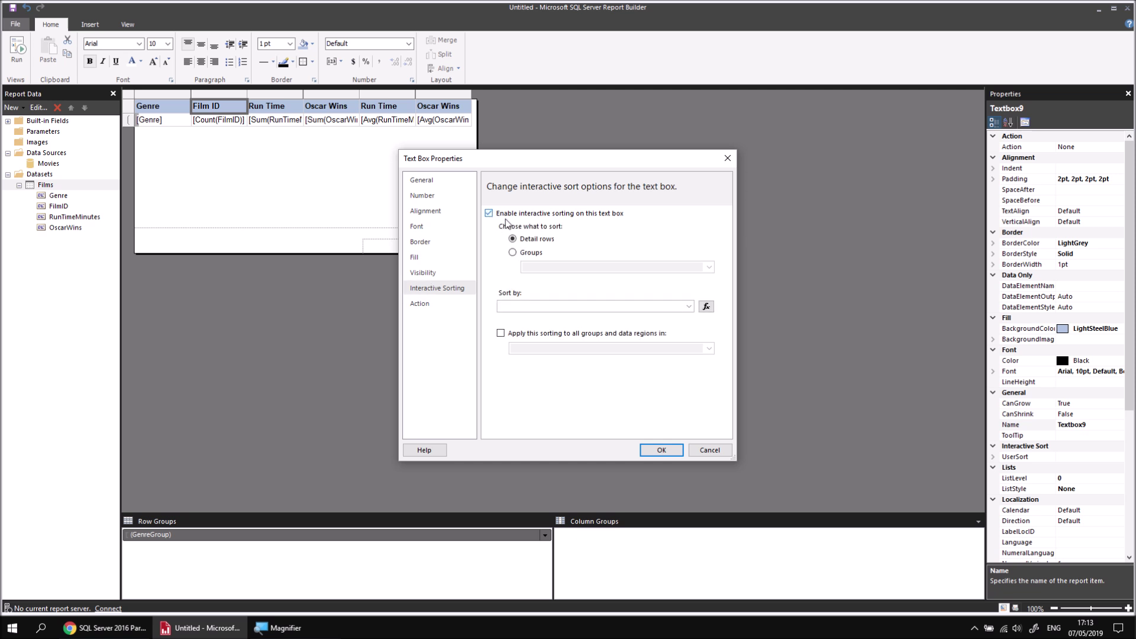
click(512, 253)
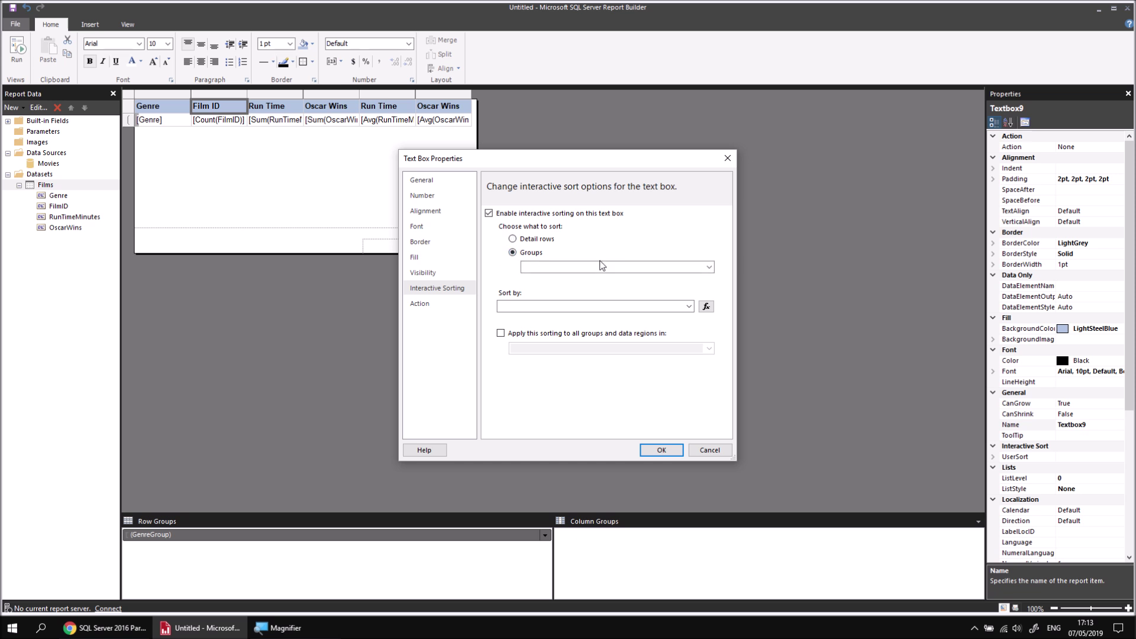
click(709, 267)
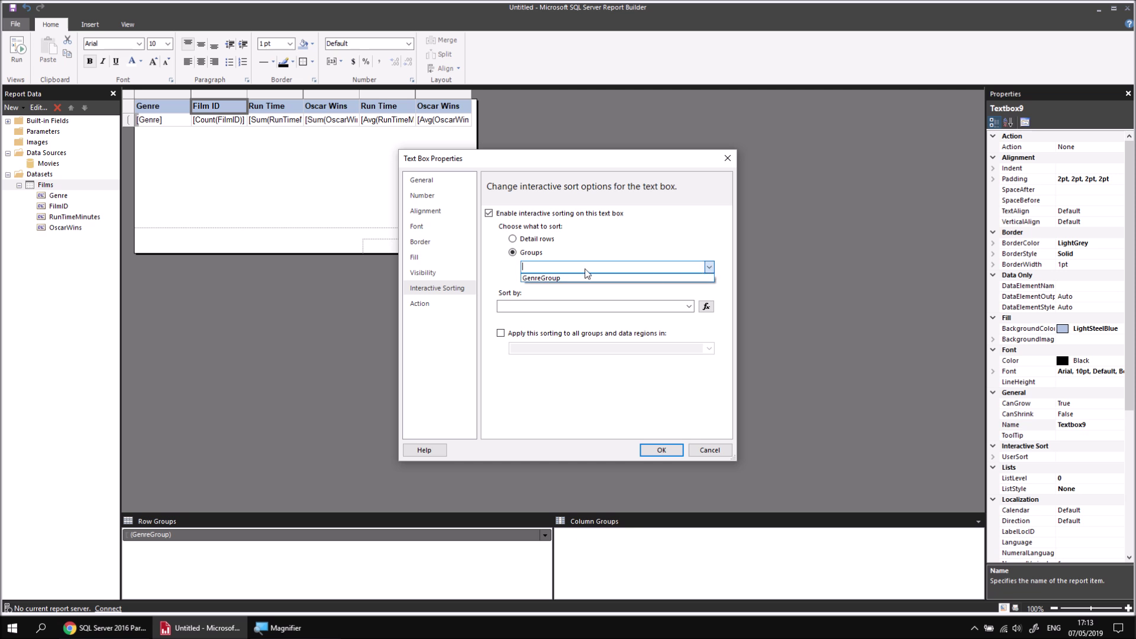
click(563, 275)
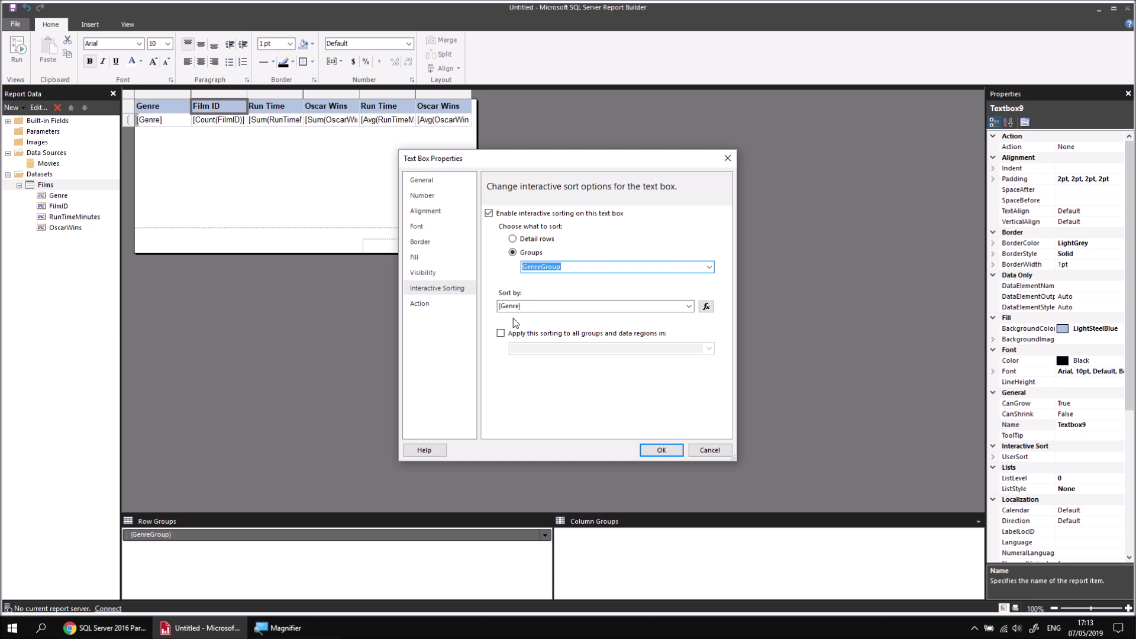
- Set the Film ID header's interactive sort expression to =COUNT(Fields!FilmID.Value) and apply the text box properties
click(689, 306)
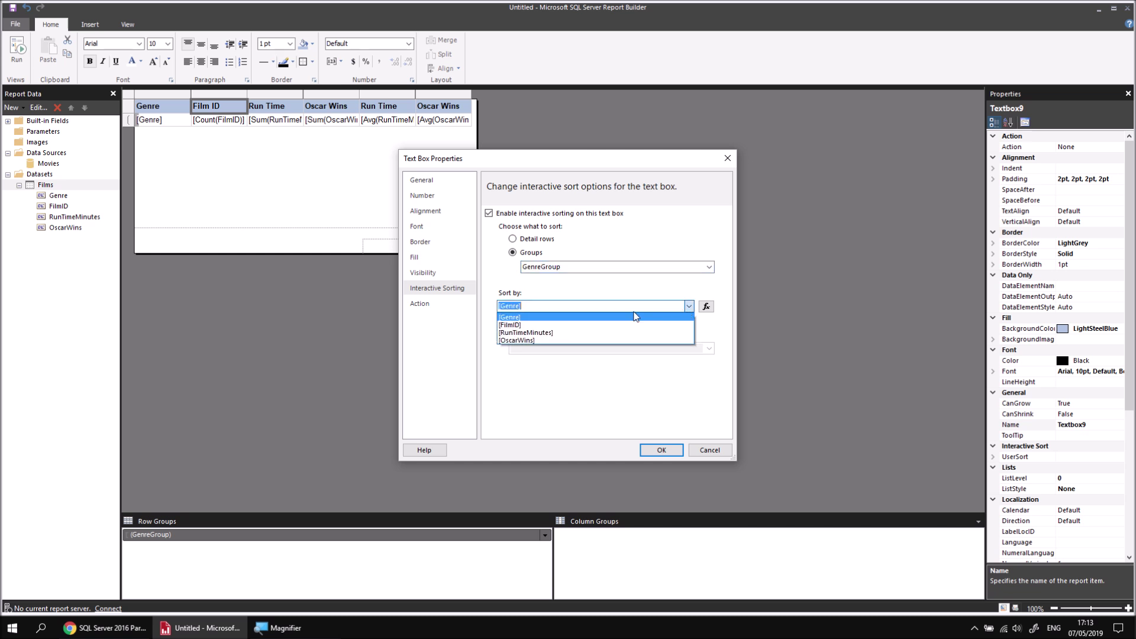
click(534, 325)
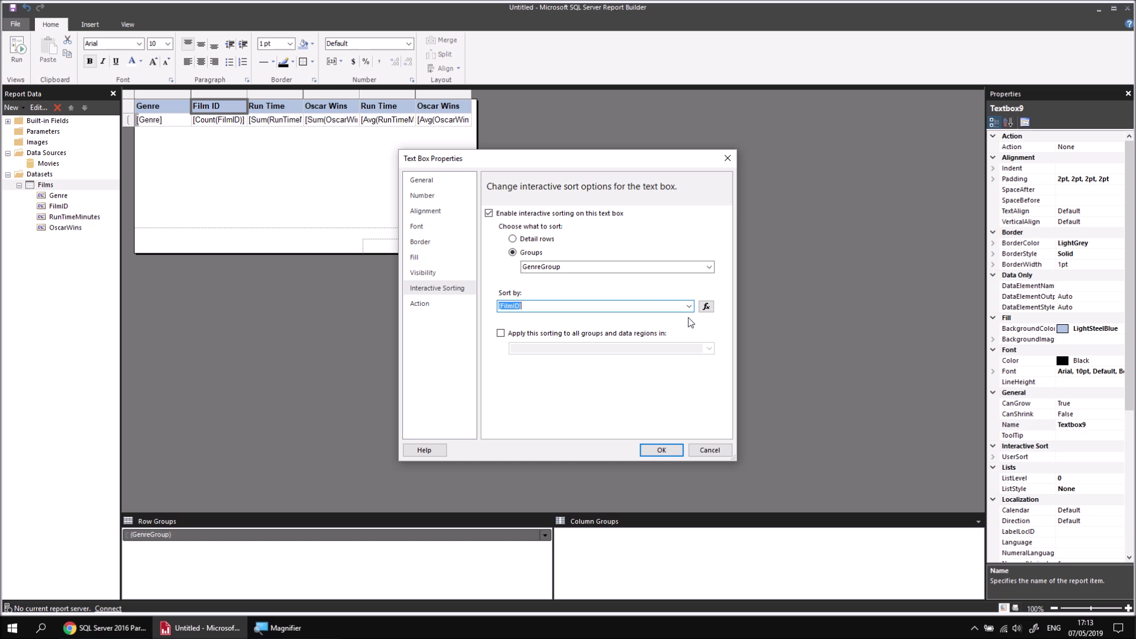
click(706, 306)
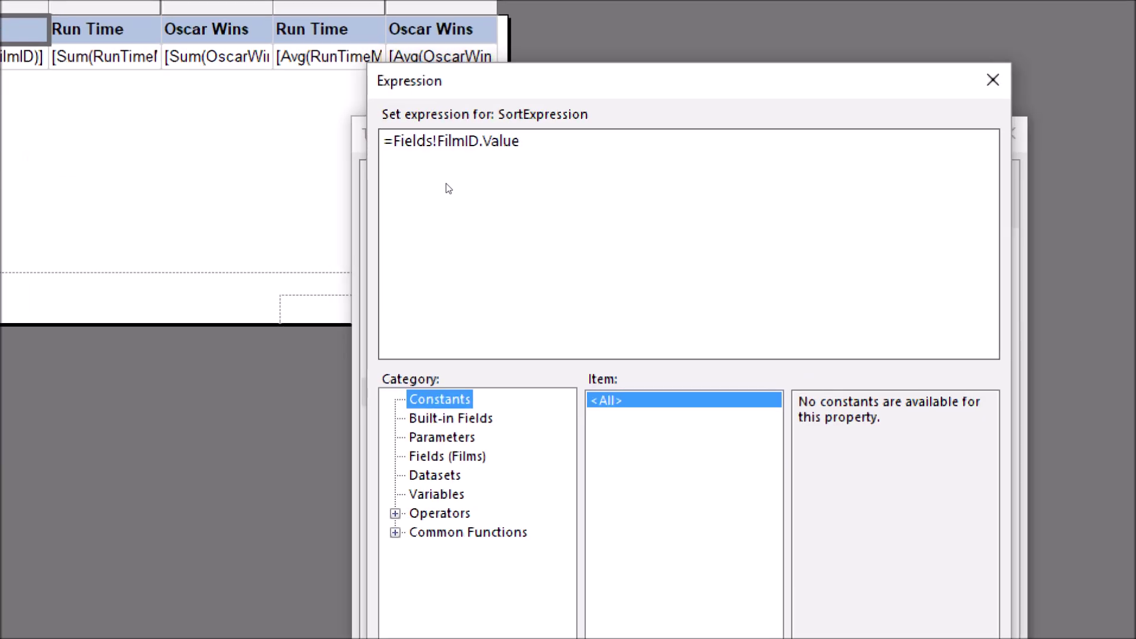
click(419, 167)
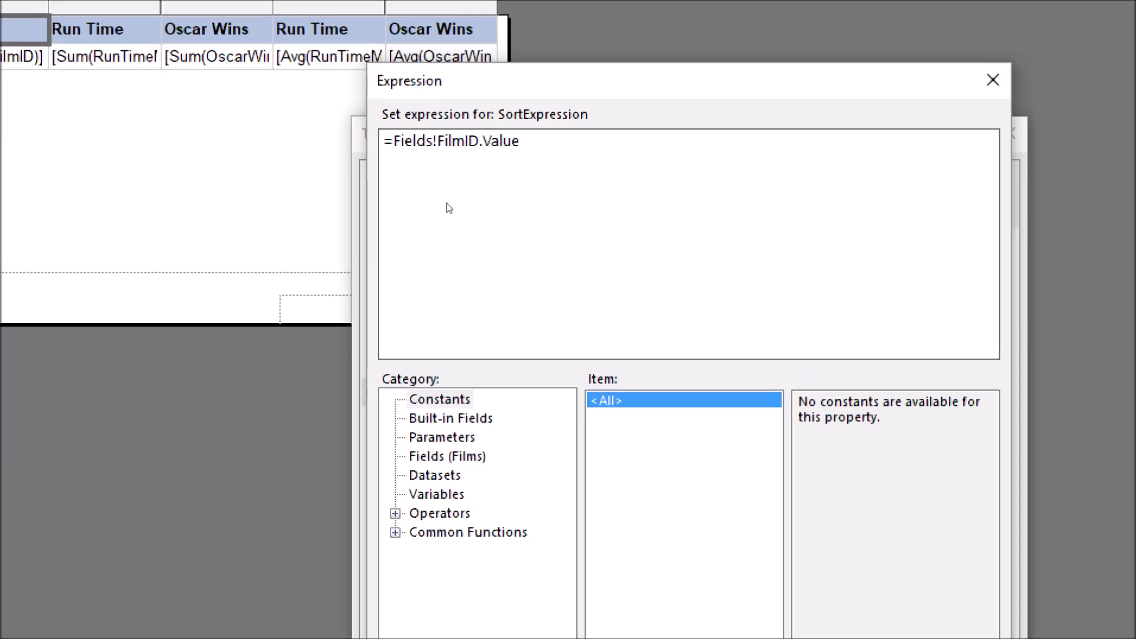
text(COUNT)
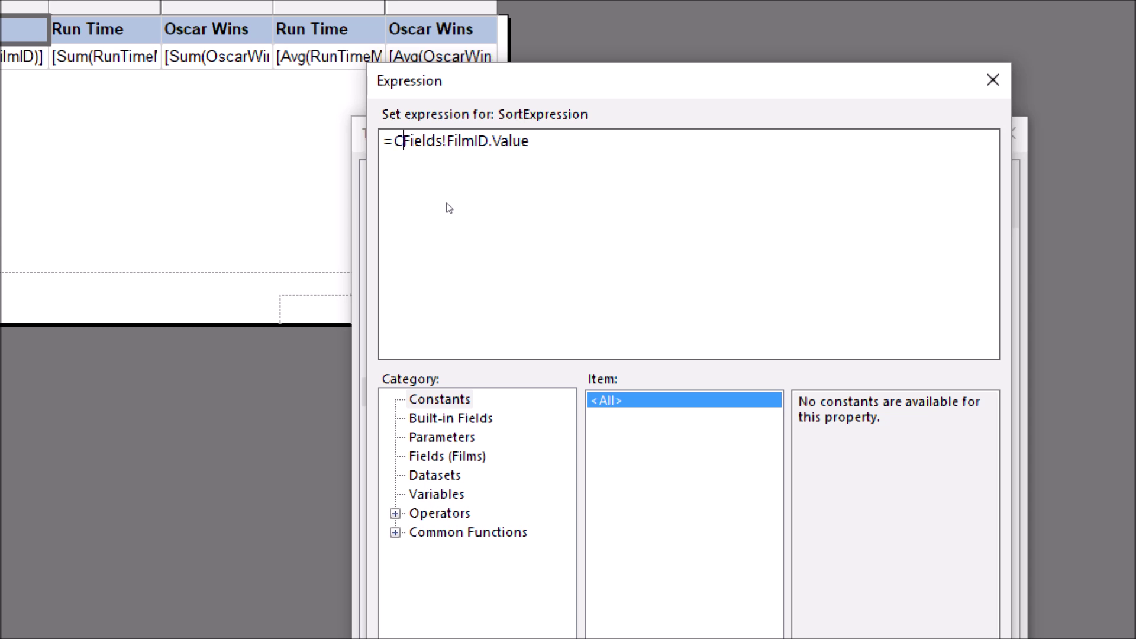
text(()
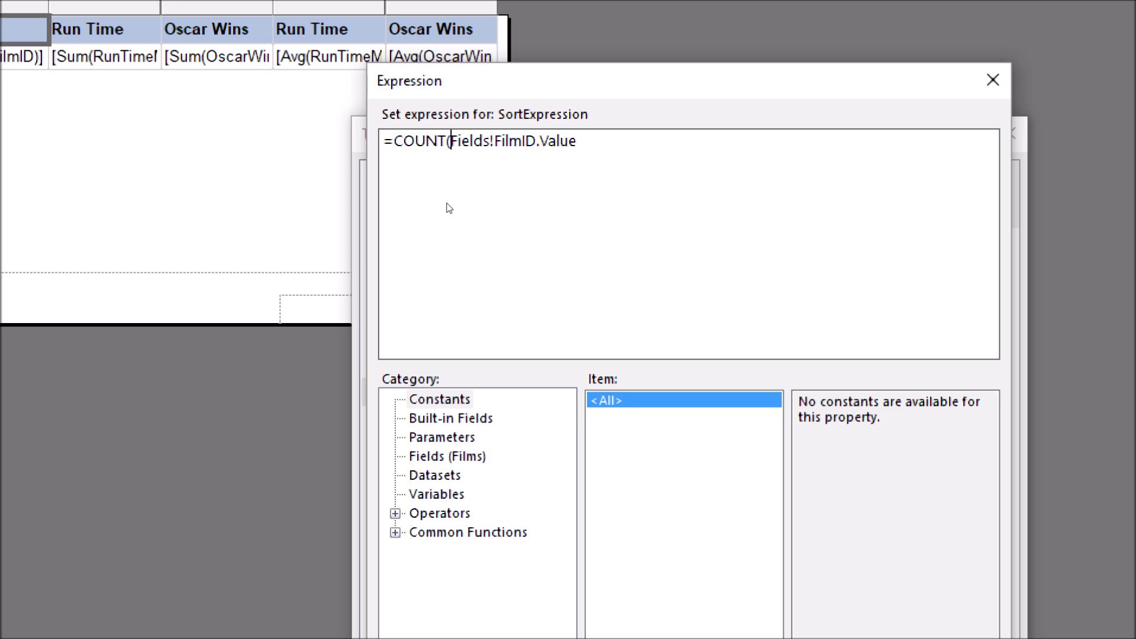
key(End)
text())
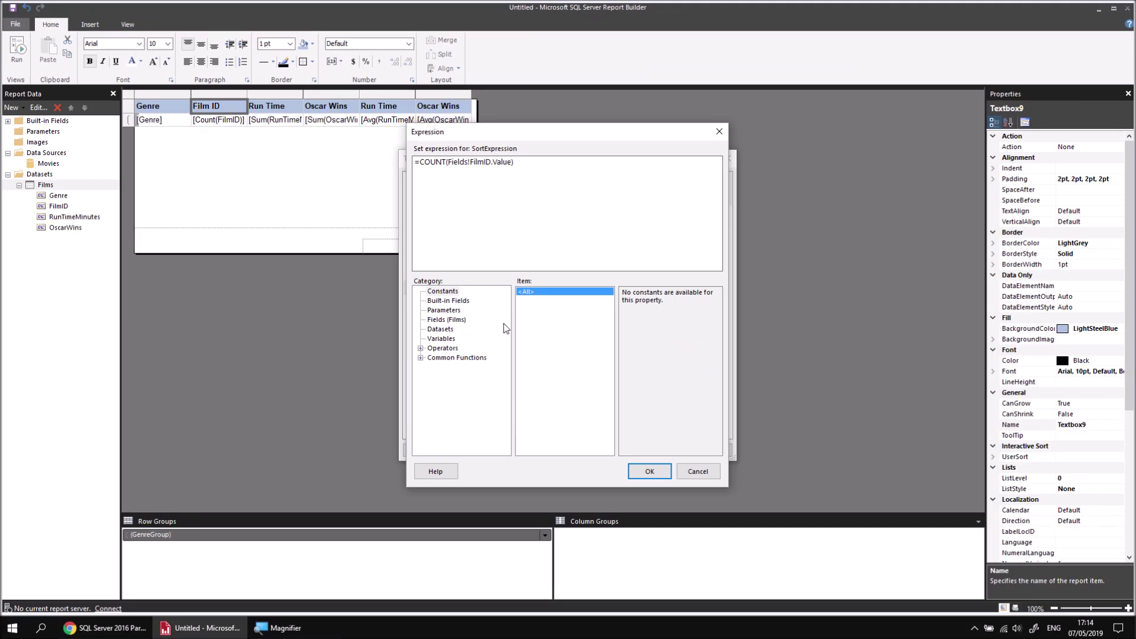
click(646, 465)
click(652, 453)
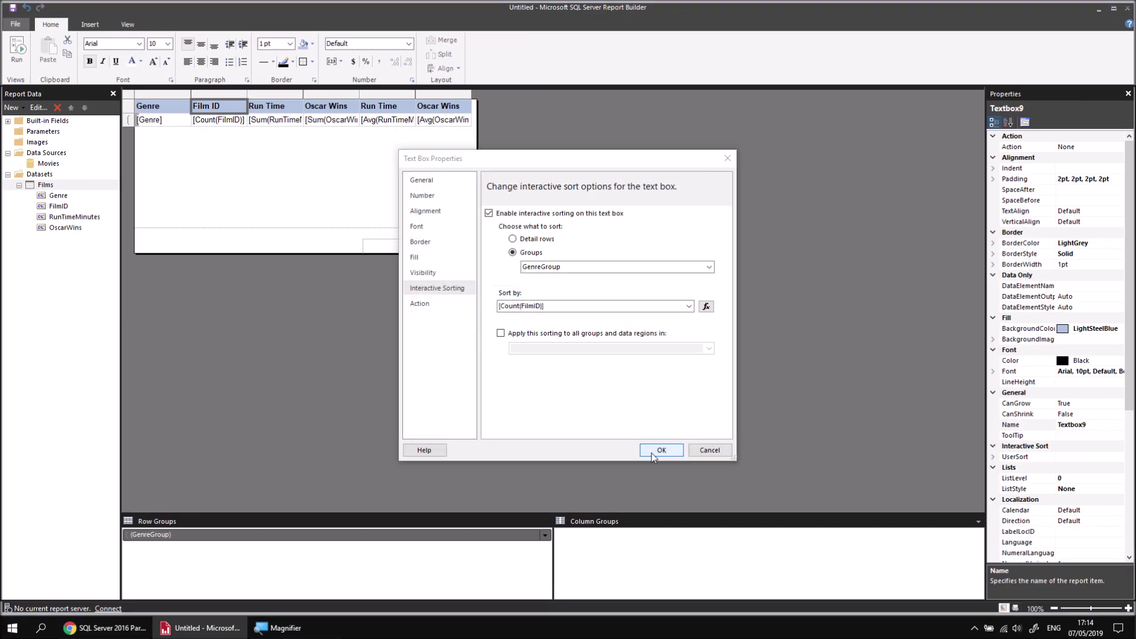
- Run the report, test the Film ID header's interactive sort in ascending and descending order, and return to the design
click(16, 51)
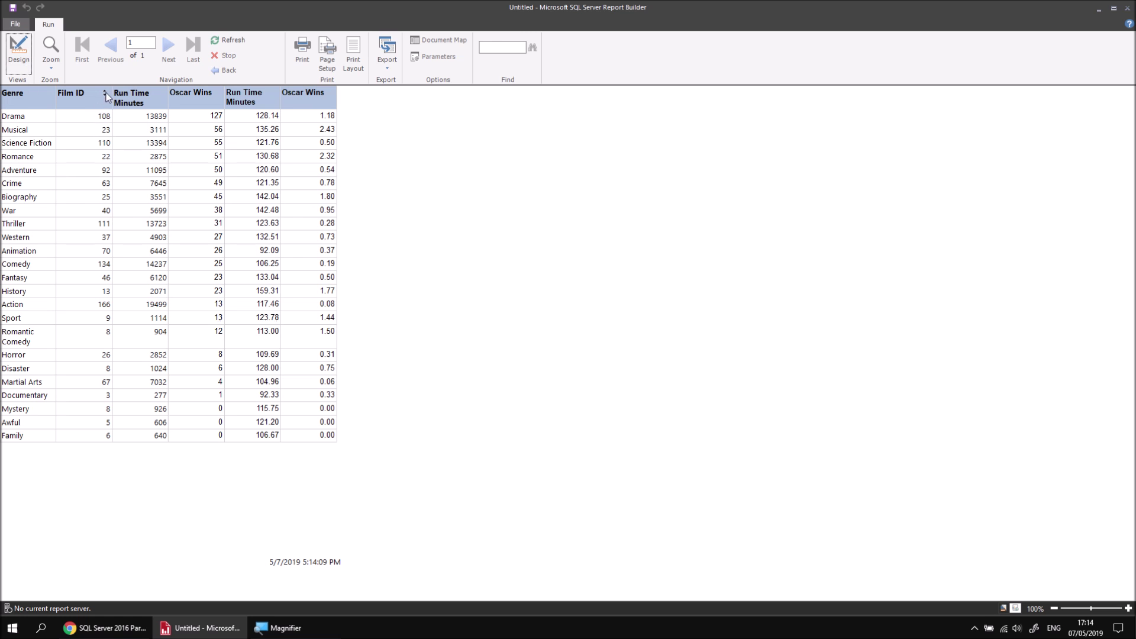
click(106, 94)
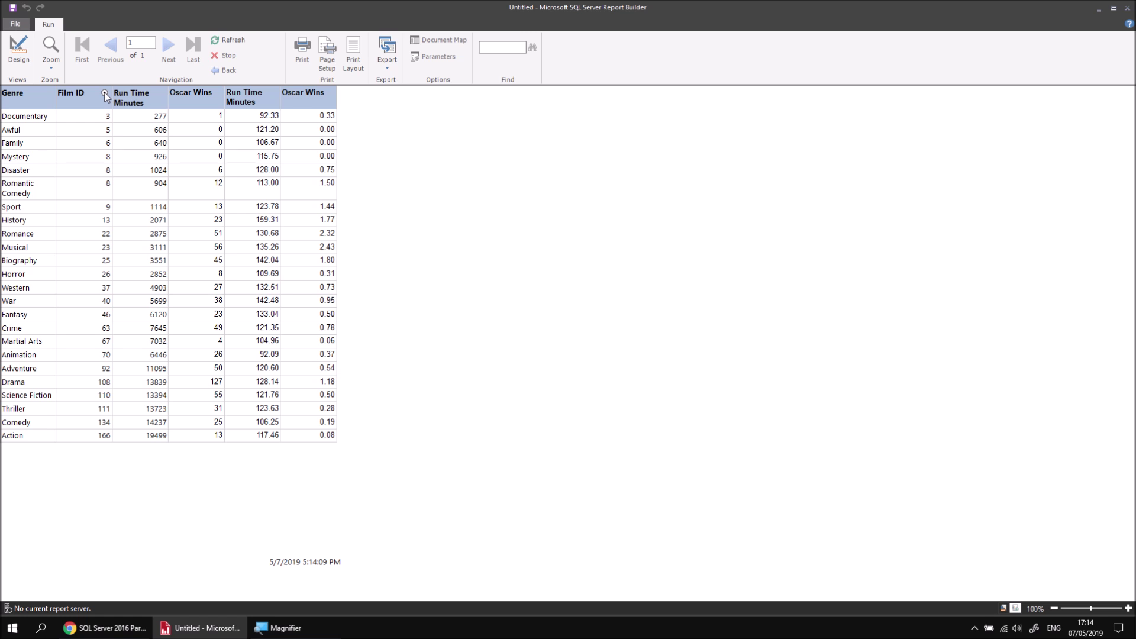
click(105, 94)
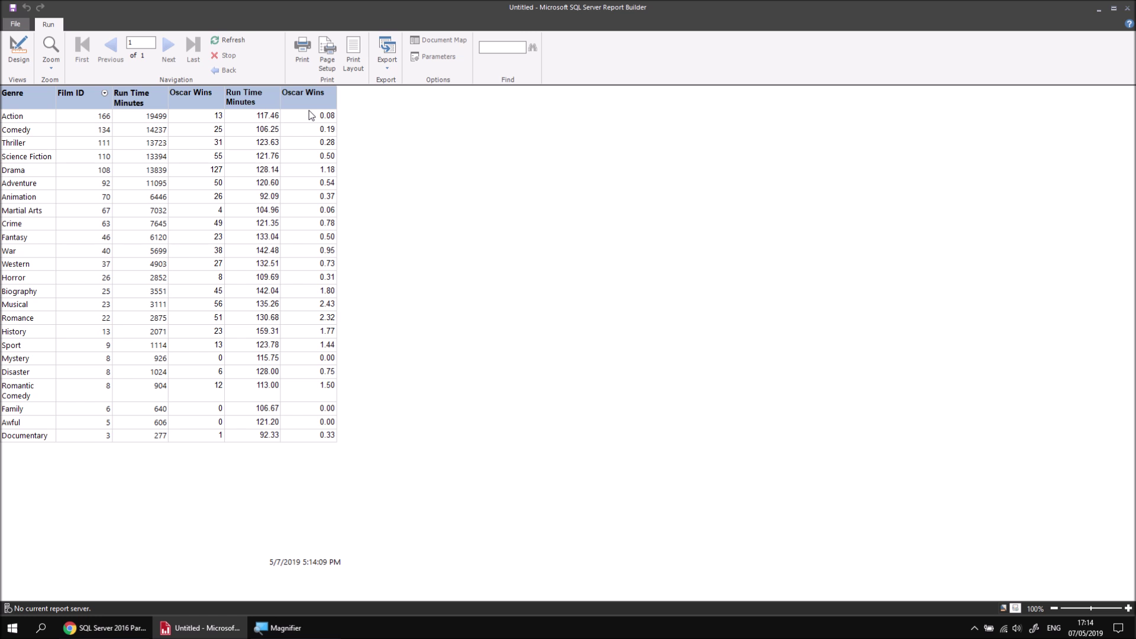
click(18, 47)
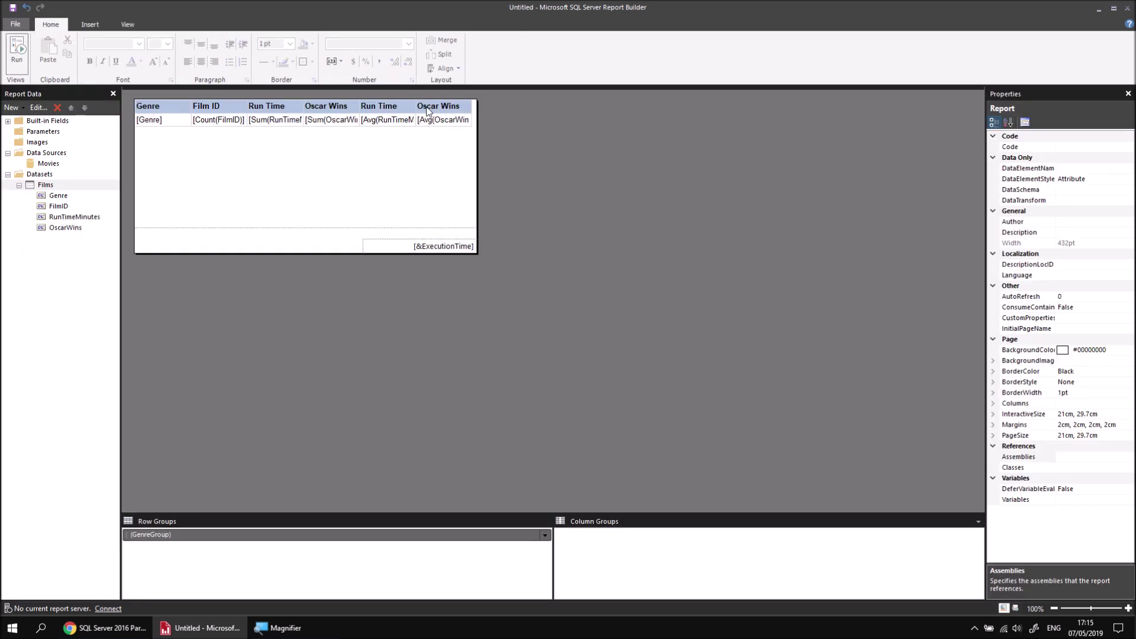
- Enable interactive sorting on the header text box of the average Run Time Minutes column, sorting groups with GenreGroup as the target
click(403, 105)
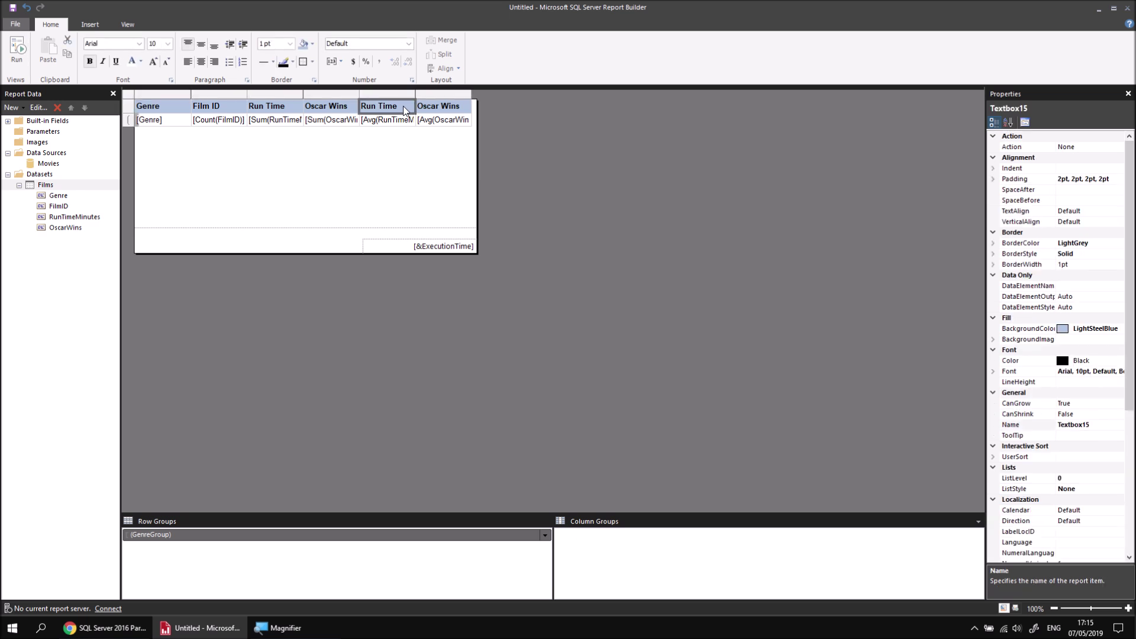
right_click(402, 106)
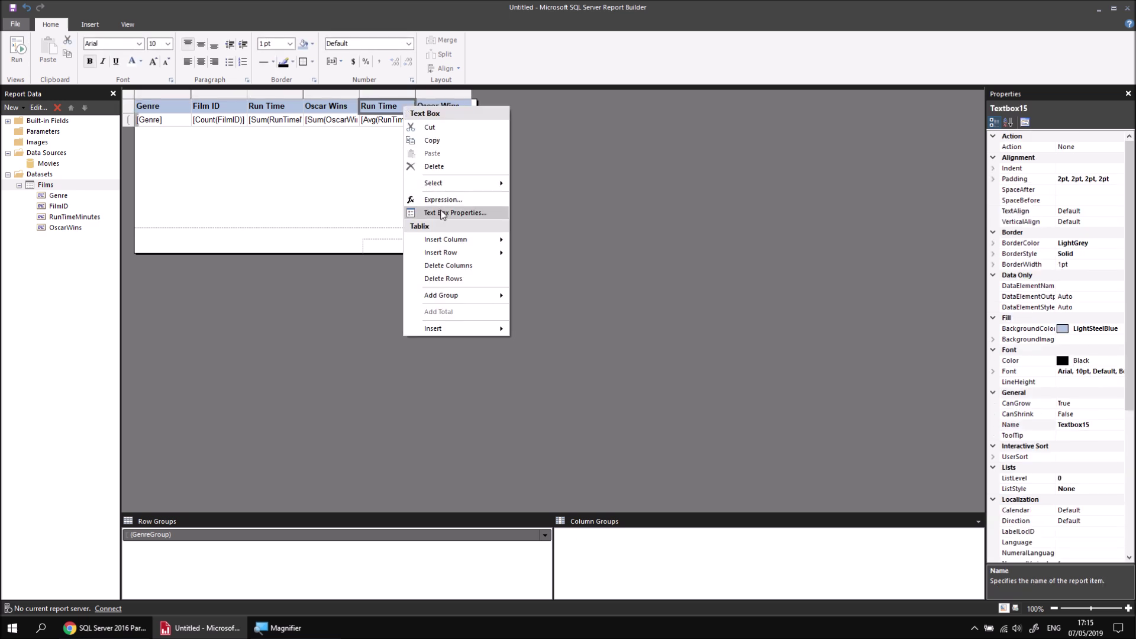
click(441, 212)
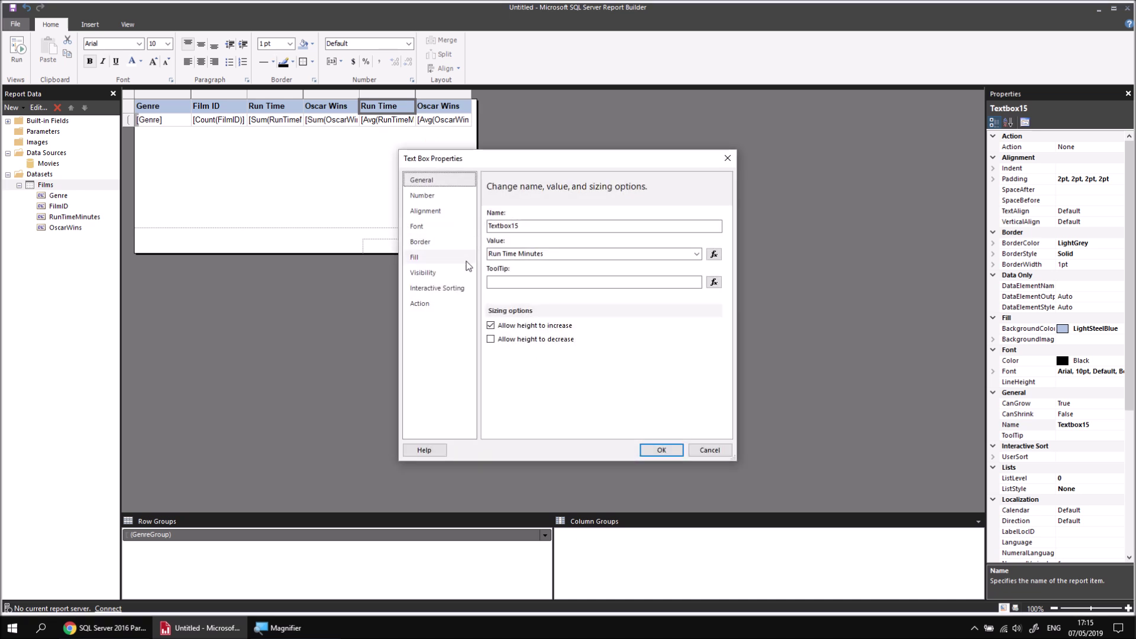
click(444, 288)
click(489, 213)
click(513, 253)
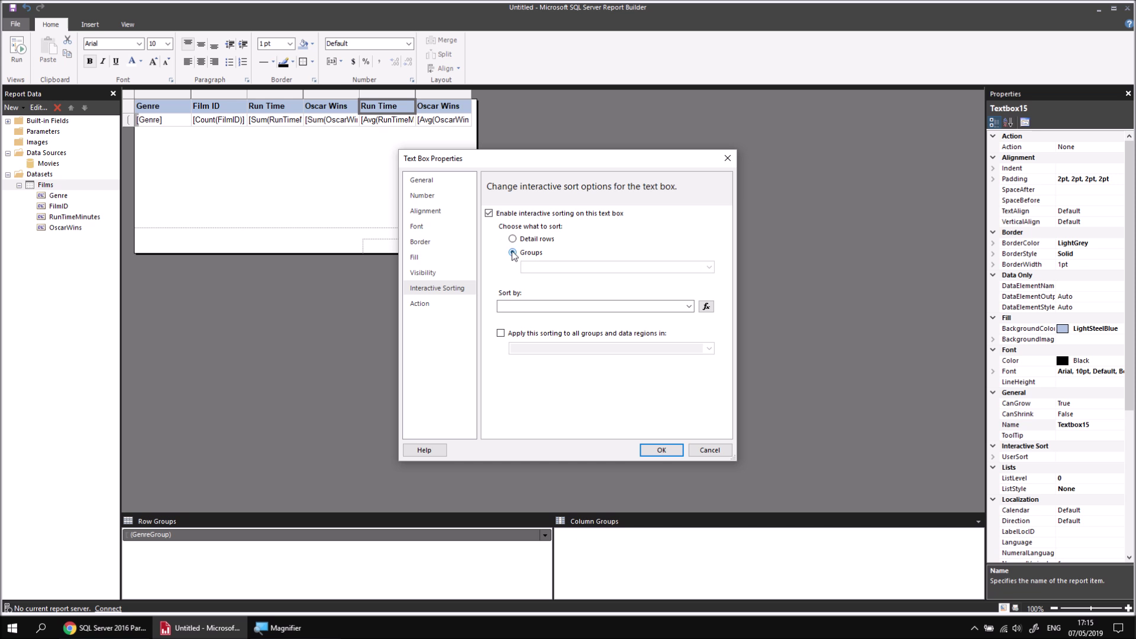
click(709, 267)
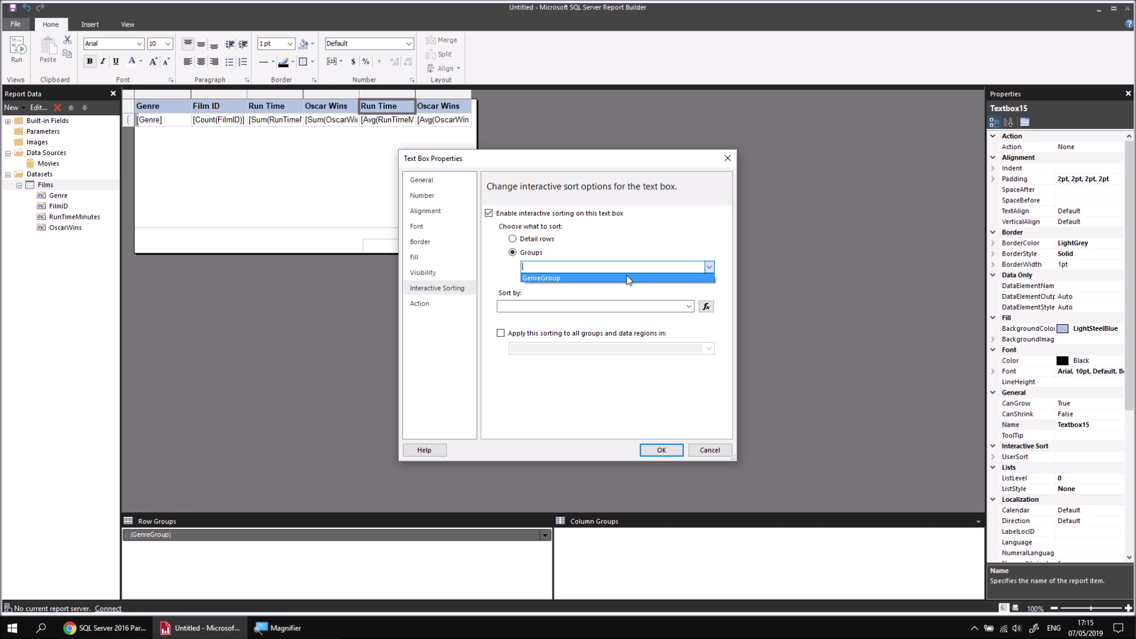
click(567, 279)
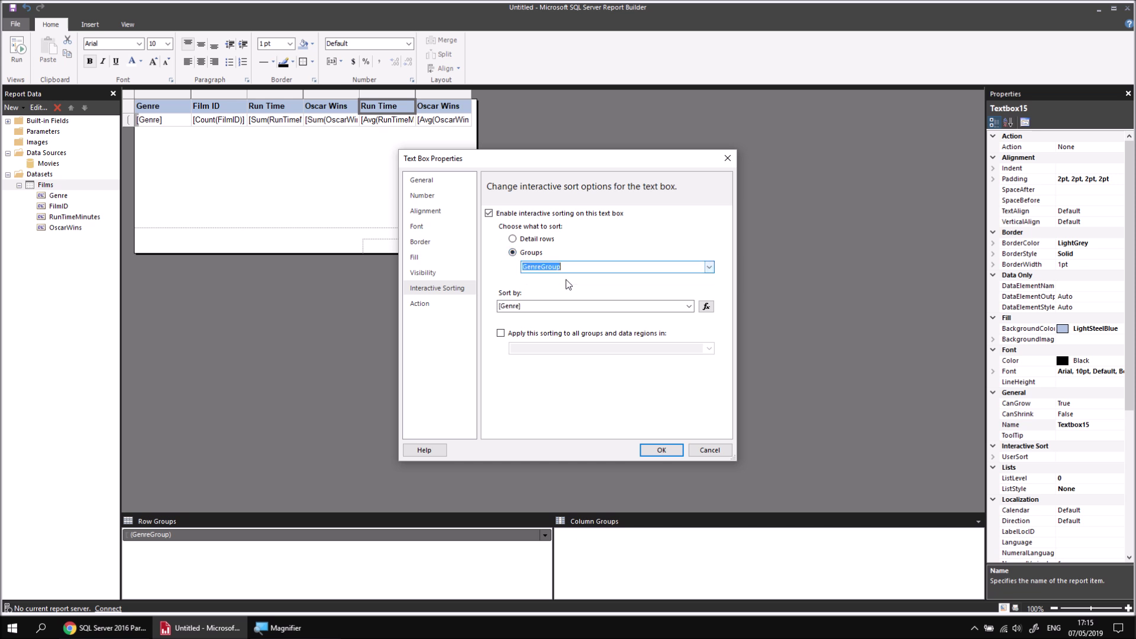
- Set the average Run Time header's interactive sort expression to =AVG(Fields!RunTimeMinutes.Value) and apply the text box properties
click(689, 306)
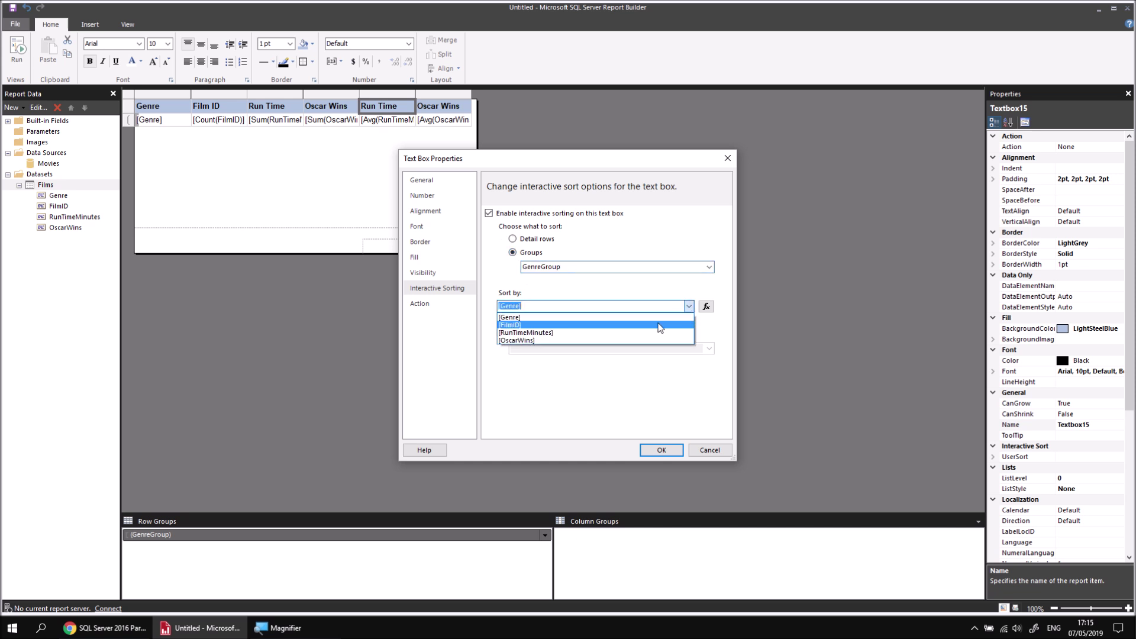
click(551, 332)
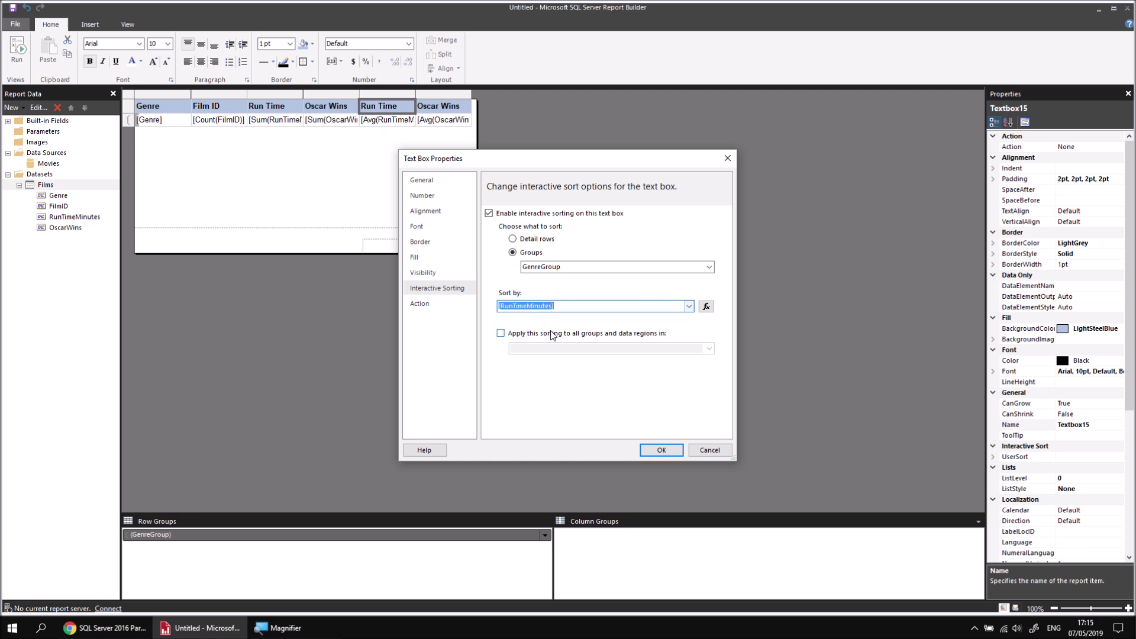
click(706, 306)
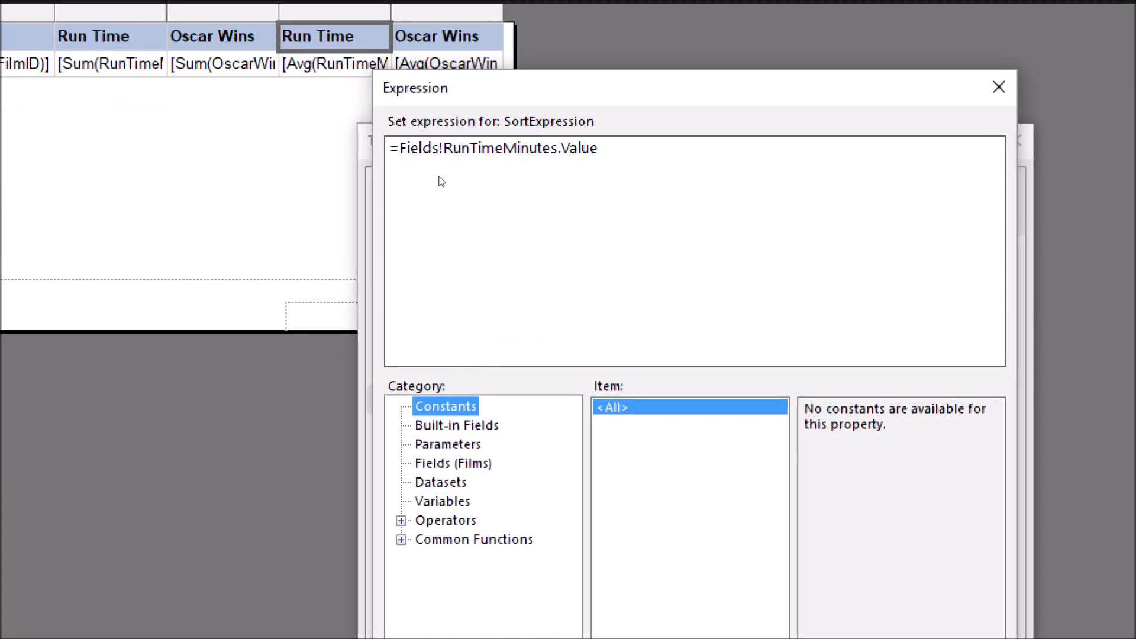
click(422, 167)
text(AVG()
key(ctrl+Right)
key(ctrl+Right)
key(End)
text())
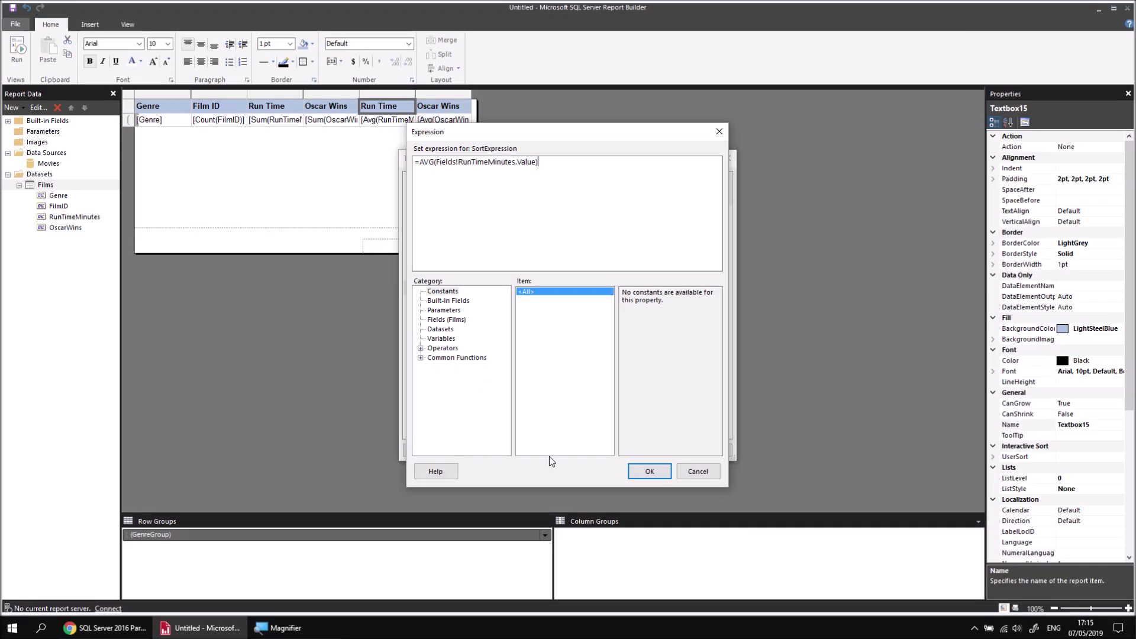
click(649, 471)
click(654, 453)
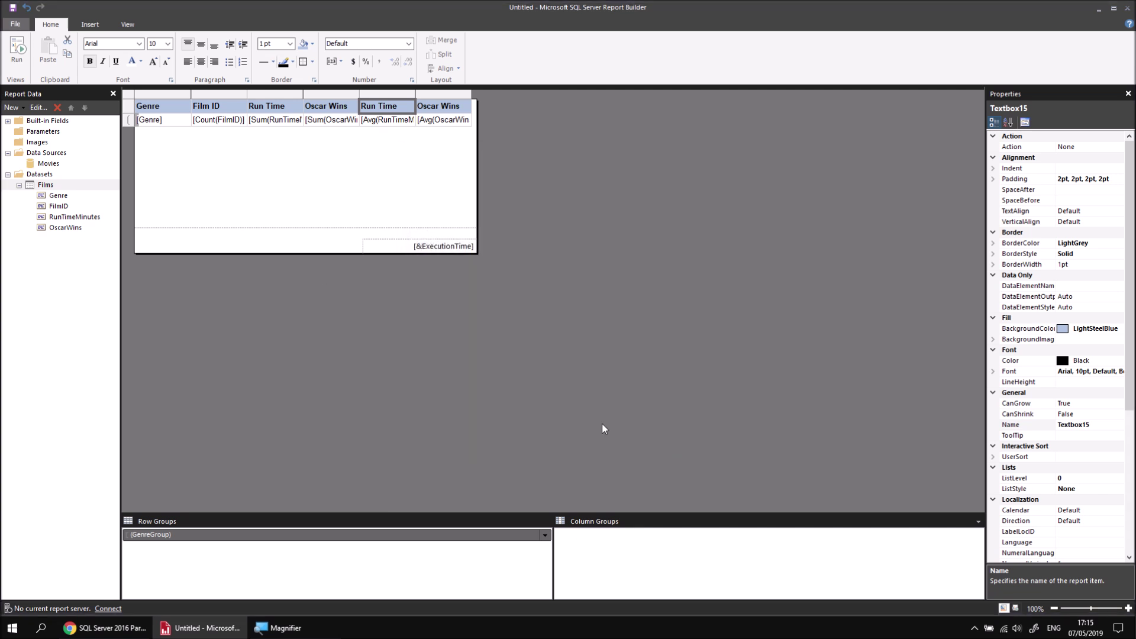
- Run the report and test the average Run Time header's interactive sort in ascending and descending order
click(16, 50)
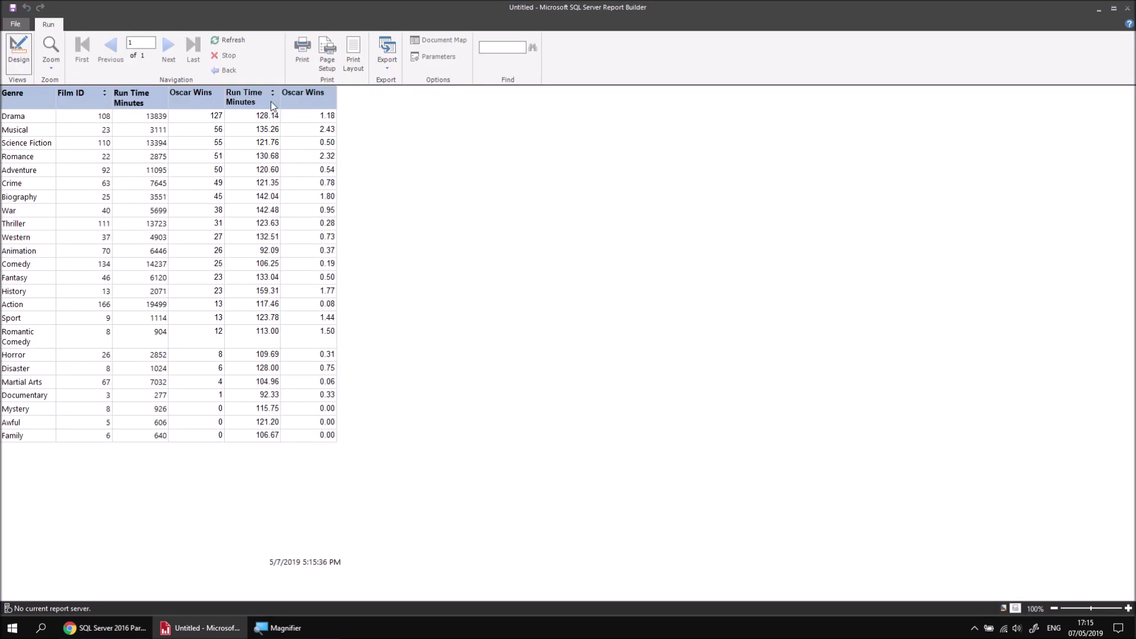
click(273, 94)
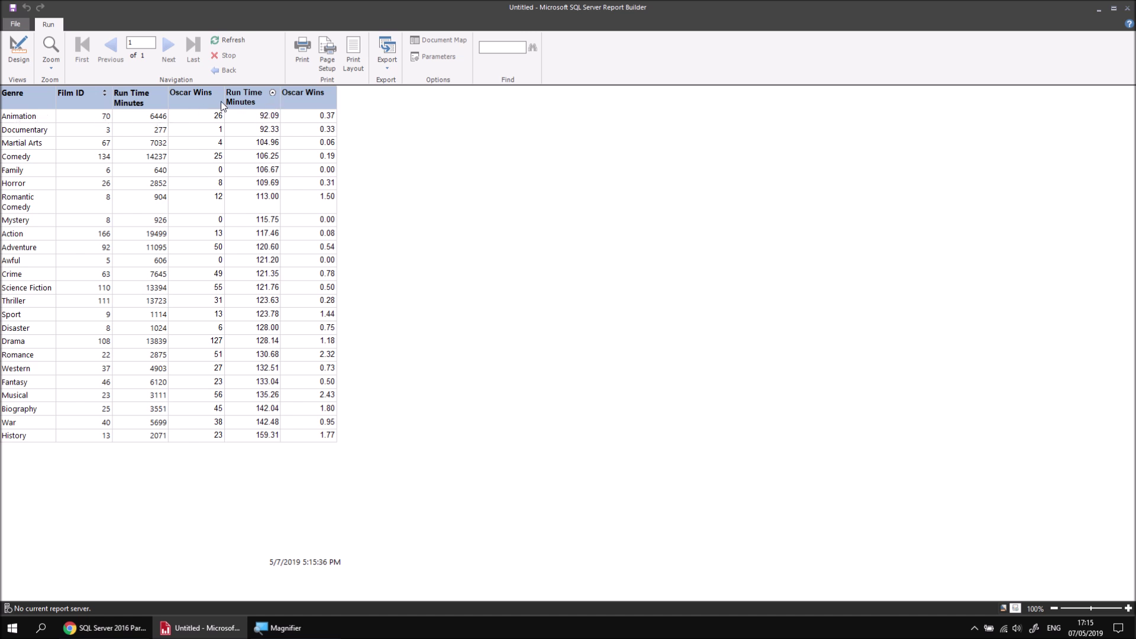
click(273, 94)
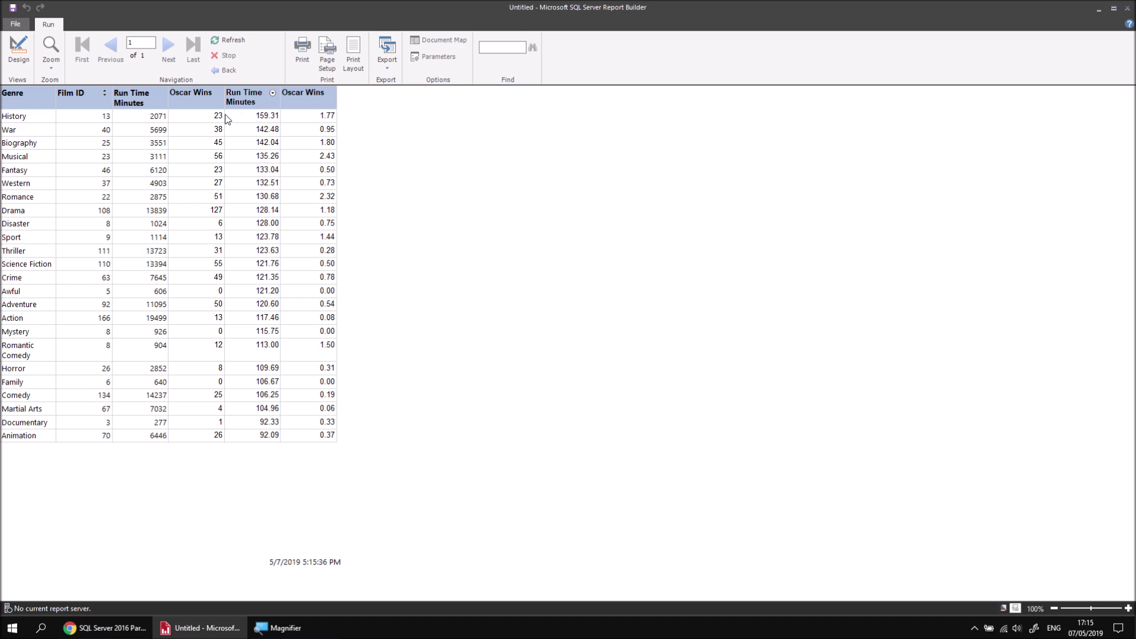